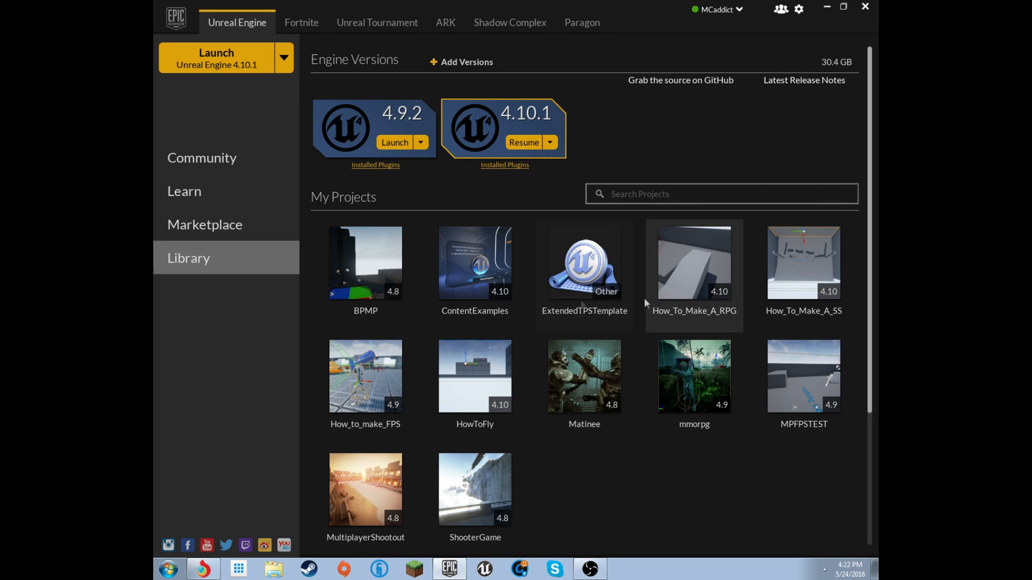
Launch Unreal Engine 4.10.1 from the launcher's library
{"action": "scroll", "coordinate": [577, 187], "scroll_direction": "down", "scroll_amount": 3}
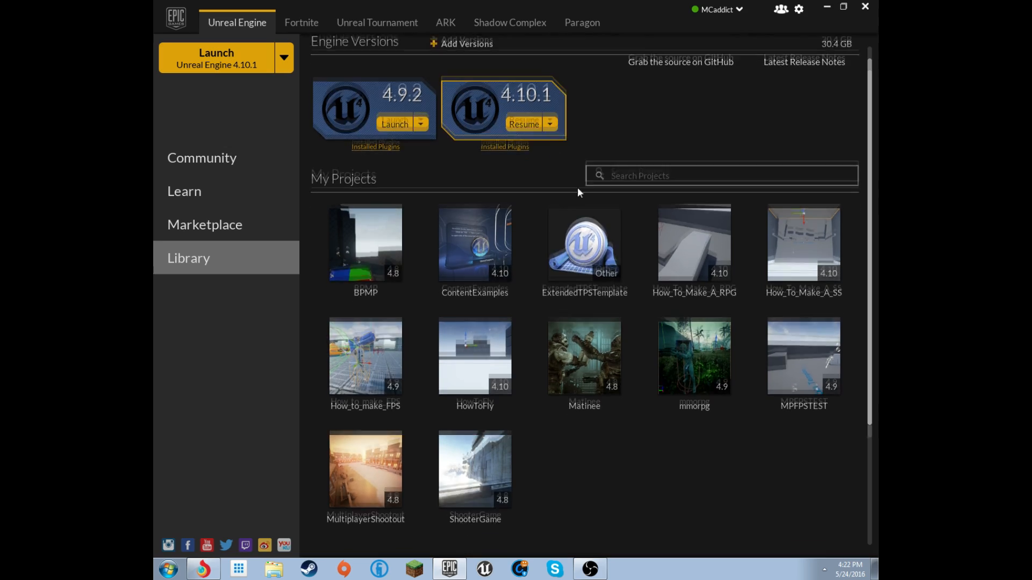
{"action": "scroll", "coordinate": [661, 320], "scroll_direction": "down", "scroll_amount": 4}
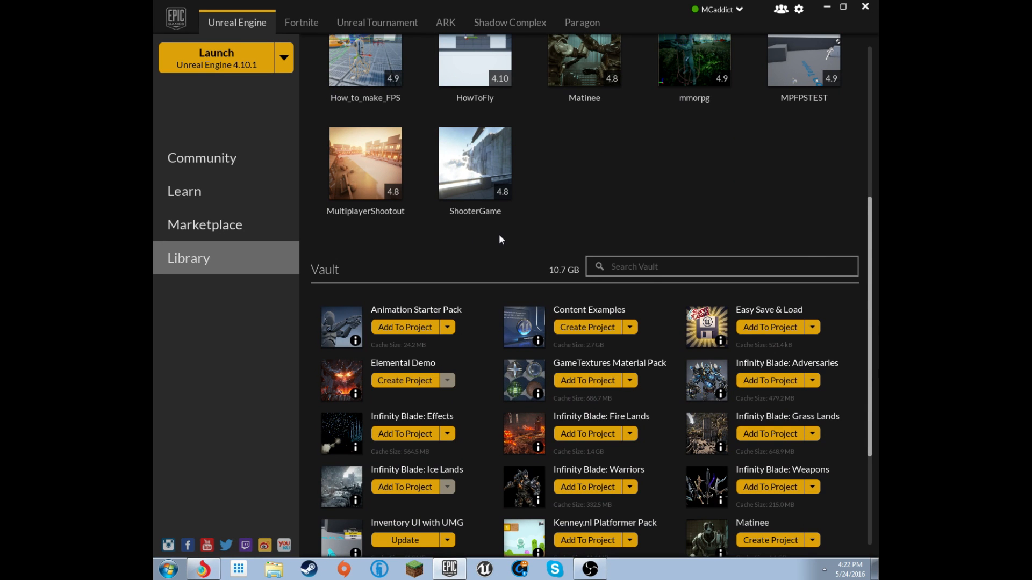
{"action": "scroll", "coordinate": [663, 231], "scroll_direction": "up", "scroll_amount": 2}
{"action": "scroll", "coordinate": [669, 239], "scroll_direction": "up", "scroll_amount": 3}
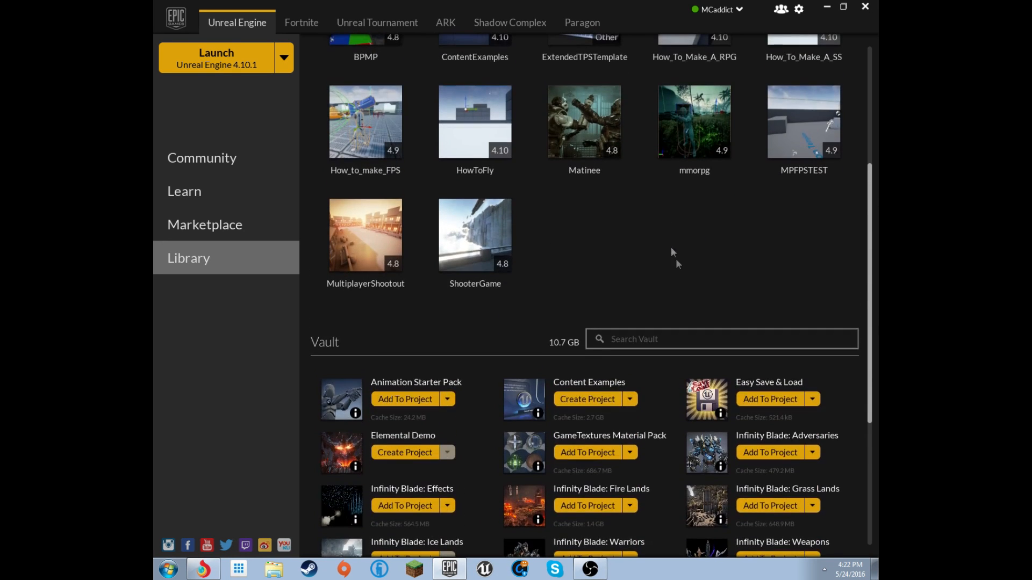
{"action": "scroll", "coordinate": [705, 294], "scroll_direction": "up", "scroll_amount": 3}
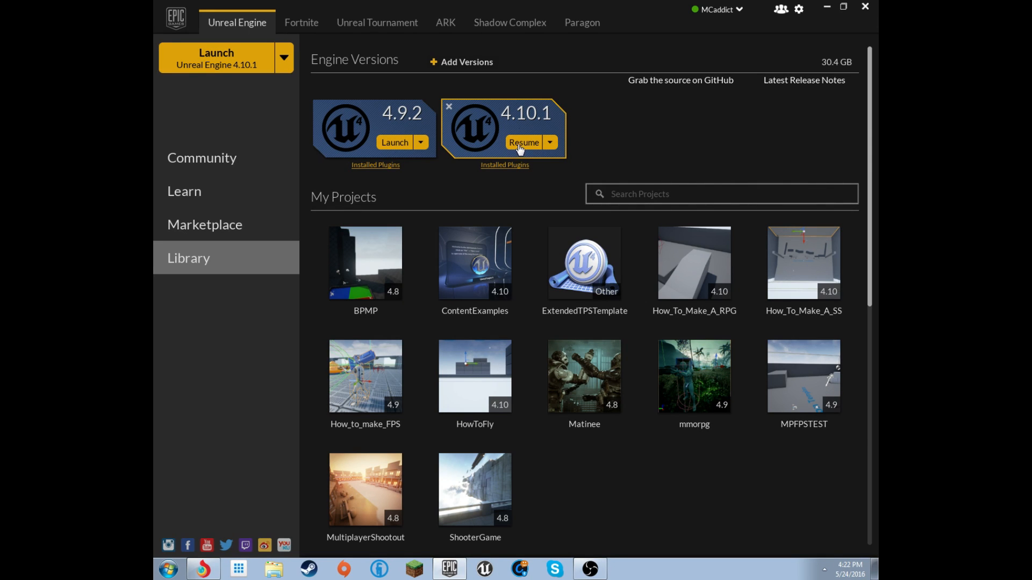
{"action": "left_click", "coordinate": [233, 58]}
Look through the existing projects and the content packs in the Vault
{"action": "scroll", "coordinate": [671, 110], "scroll_direction": "down", "scroll_amount": 3}
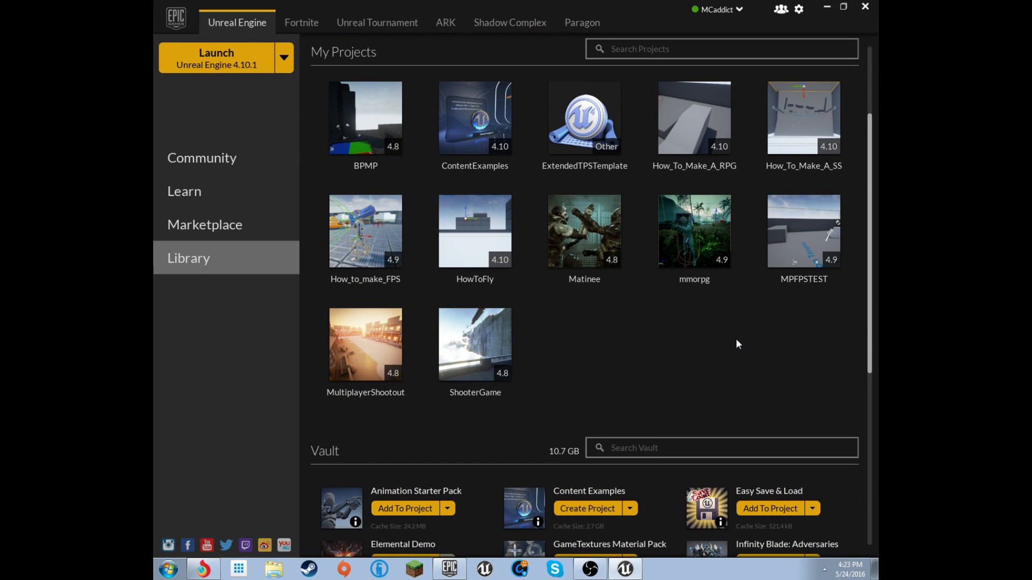
{"action": "scroll", "coordinate": [730, 345], "scroll_direction": "down", "scroll_amount": 5}
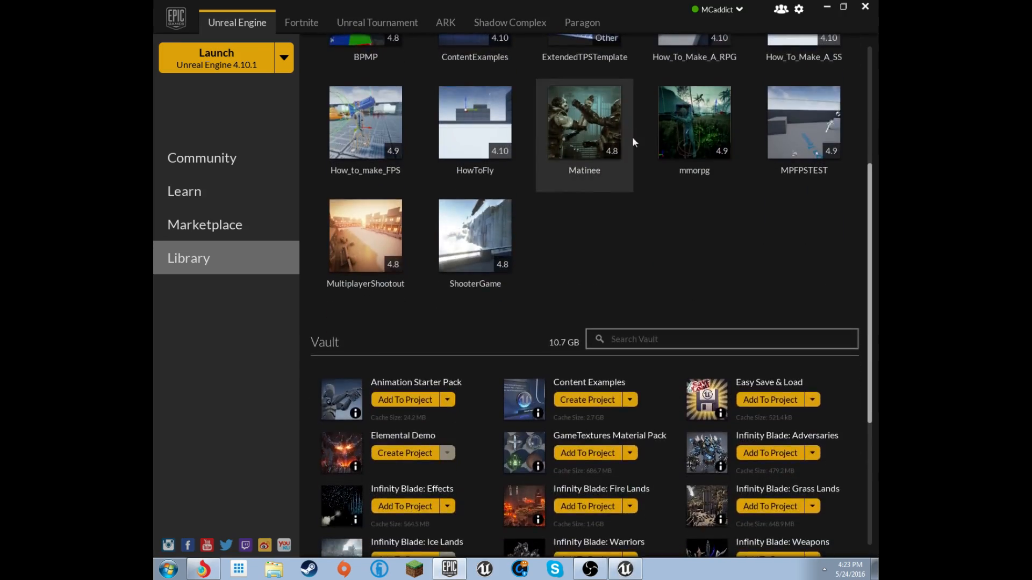
{"action": "scroll", "coordinate": [504, 297], "scroll_direction": "down", "scroll_amount": 3}
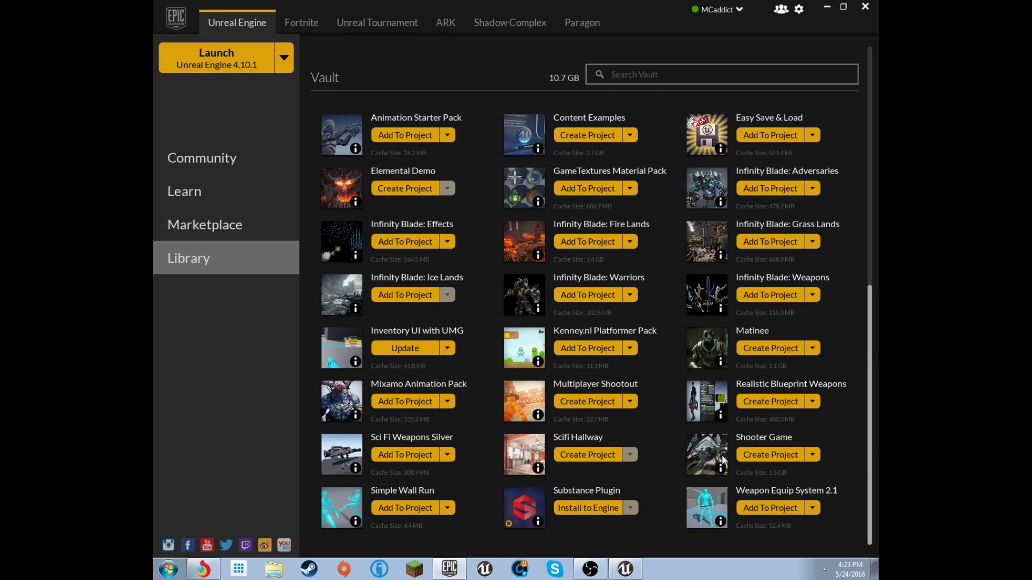
{"action": "scroll", "coordinate": [499, 164], "scroll_direction": "up", "scroll_amount": 5}
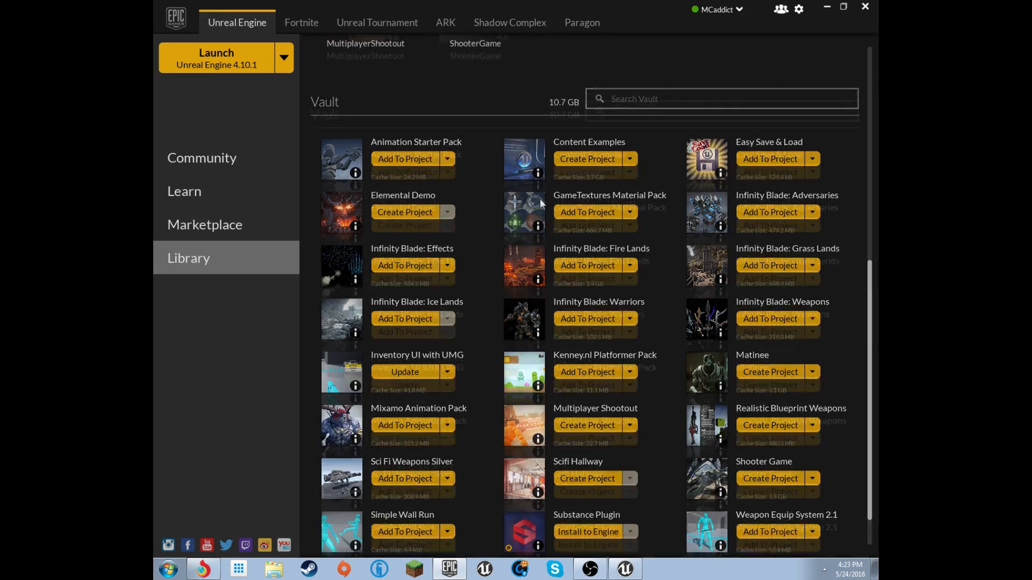
{"action": "scroll", "coordinate": [414, 150], "scroll_direction": "down", "scroll_amount": 4}
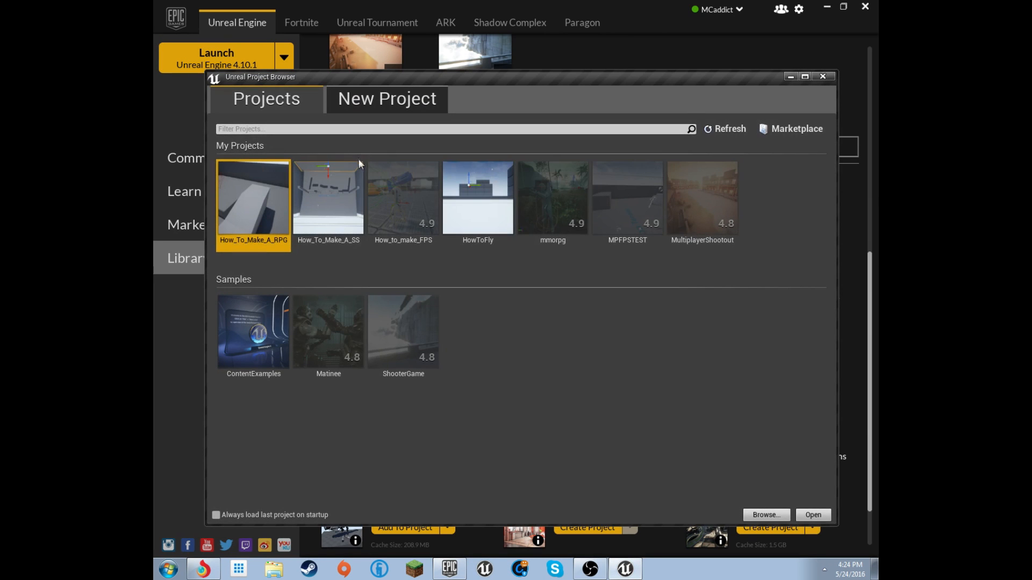
Set up a new Blueprint project with the Third Person template and Maximum Quality
{"action": "left_click", "coordinate": [383, 99]}
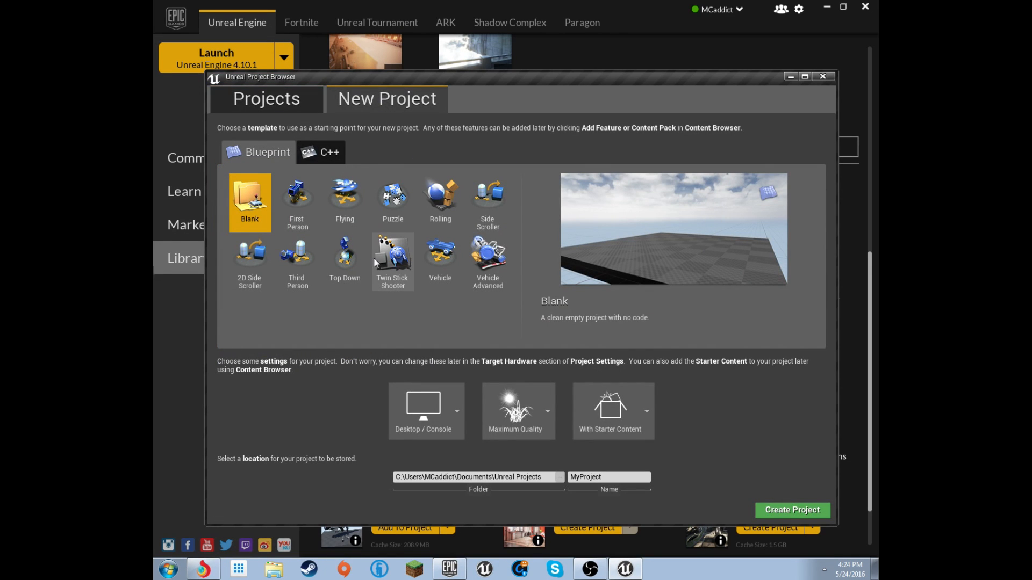
{"action": "left_click", "coordinate": [297, 200]}
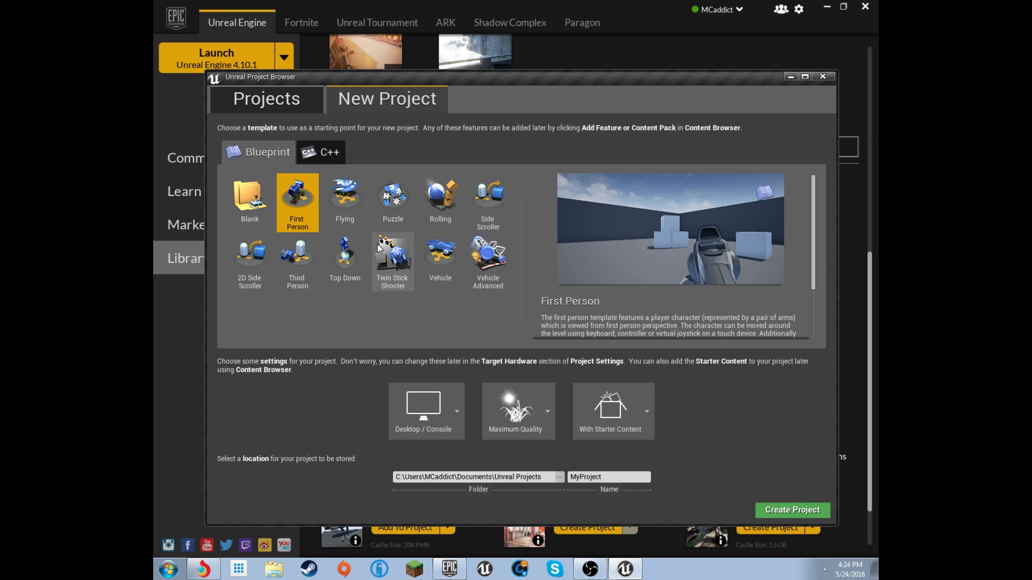
{"action": "left_click", "coordinate": [304, 262]}
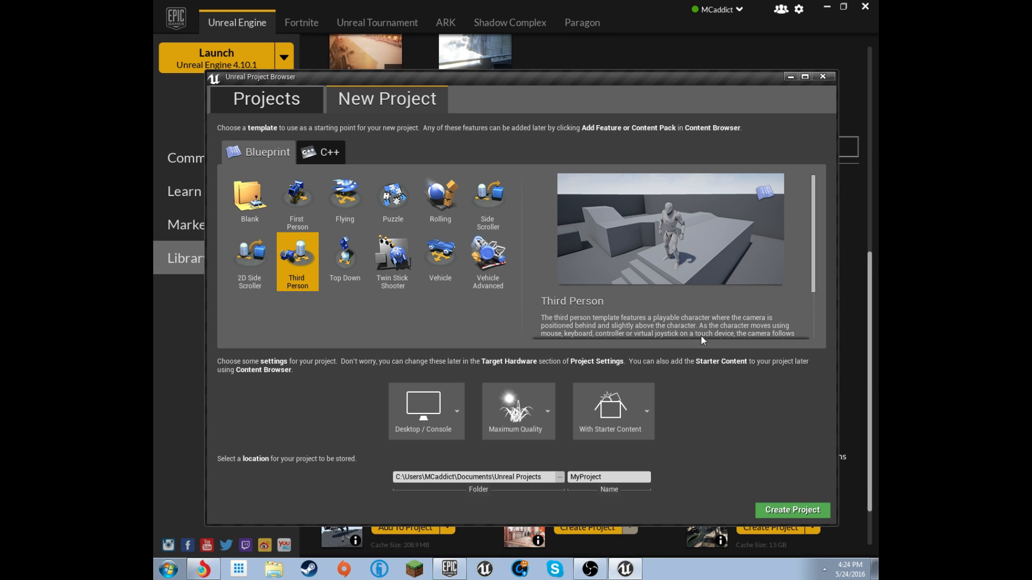
{"action": "left_click", "coordinate": [545, 438]}
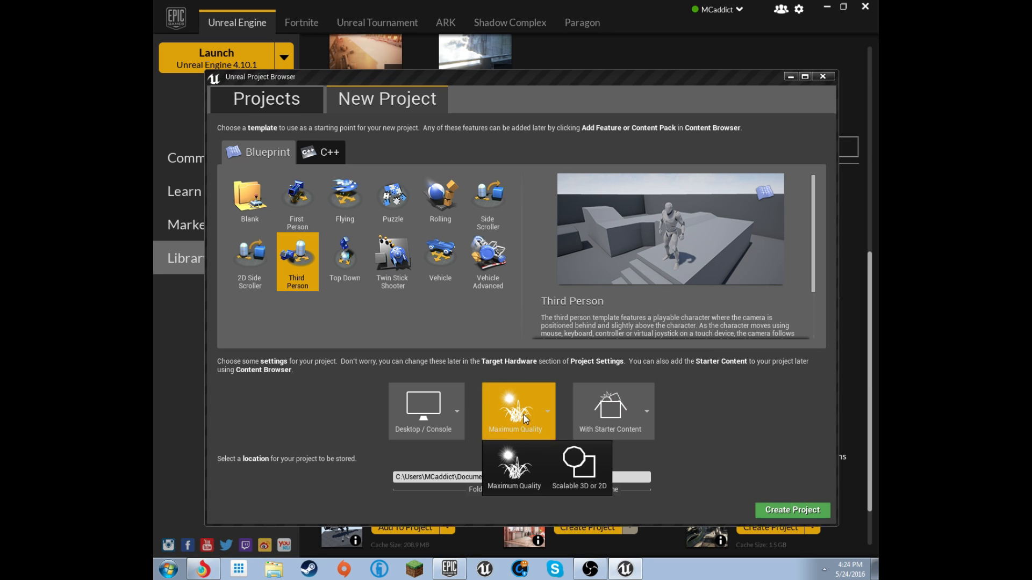
{"action": "left_click", "coordinate": [526, 470]}
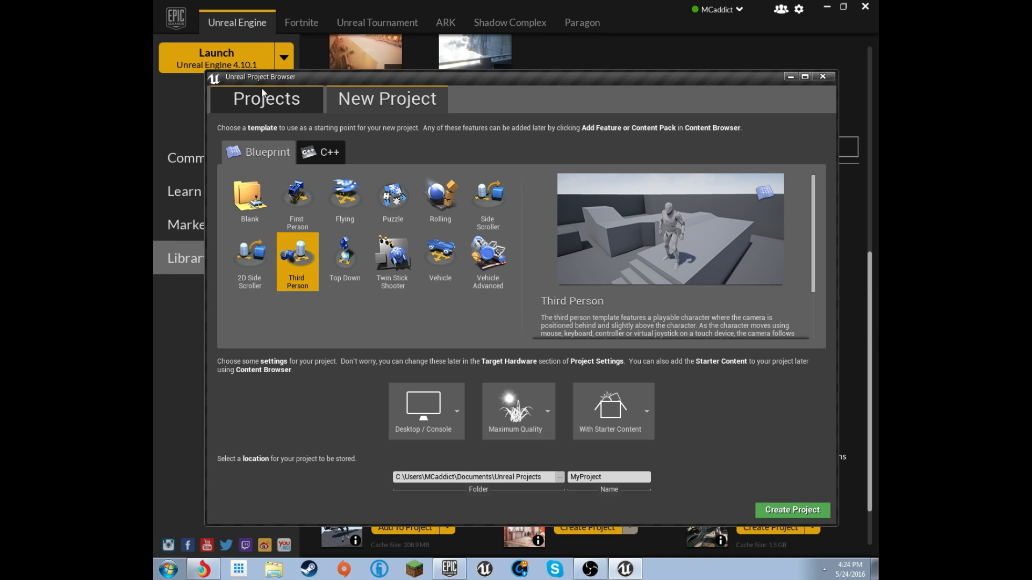
{"action": "left_click", "coordinate": [295, 190]}
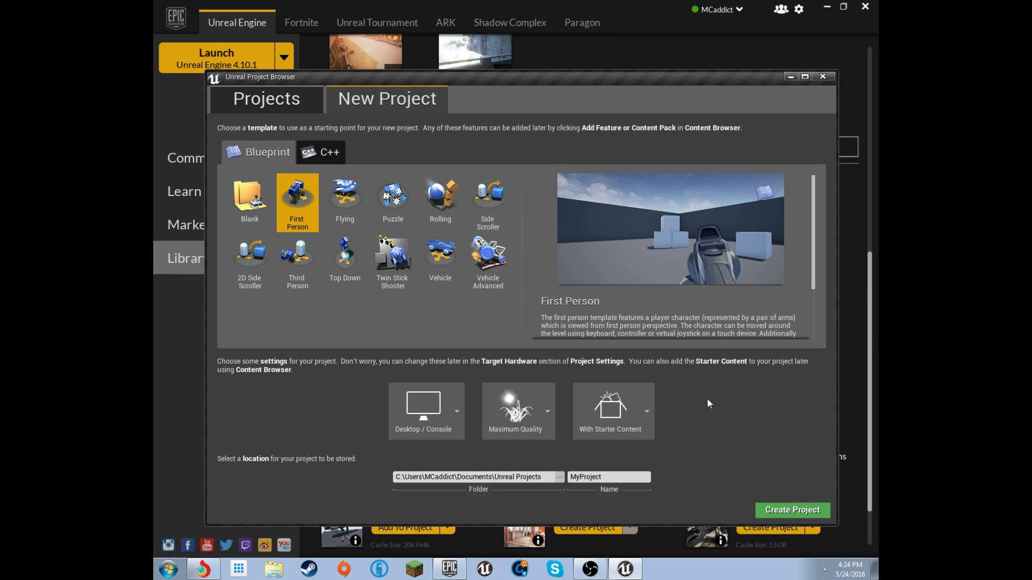
{"action": "left_click", "coordinate": [317, 259]}
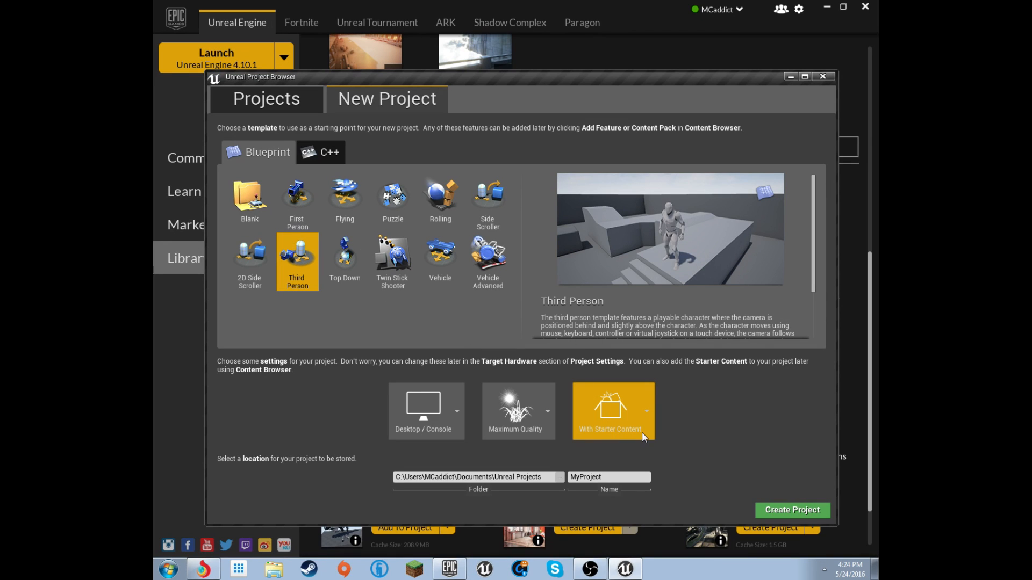
Name the project YT_FPS_Scratch and create it
{"action": "left_click", "coordinate": [620, 476]}
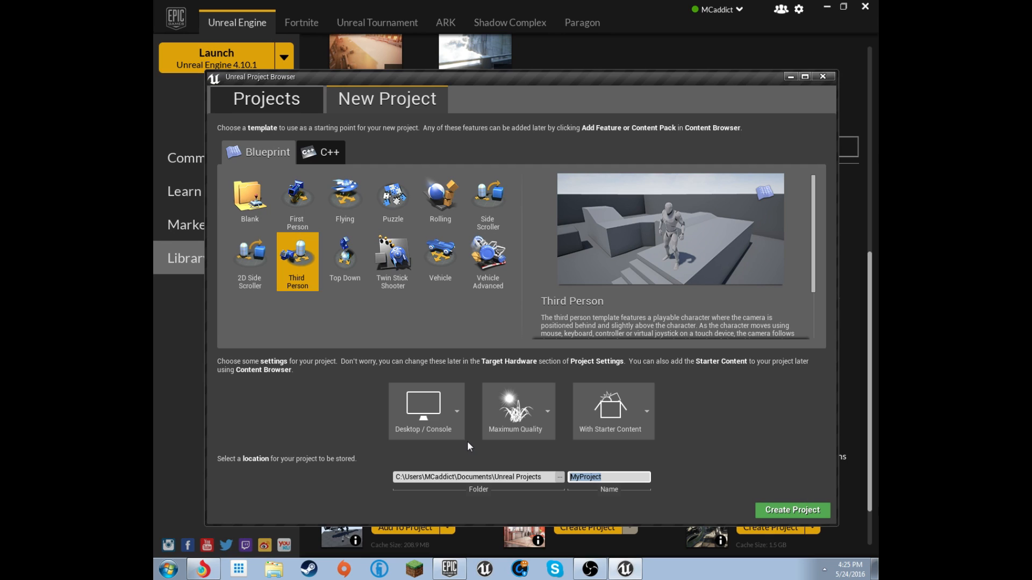
{"action": "type", "text": "YT_FPS_Scratch"}
{"action": "left_click", "coordinate": [815, 509]}
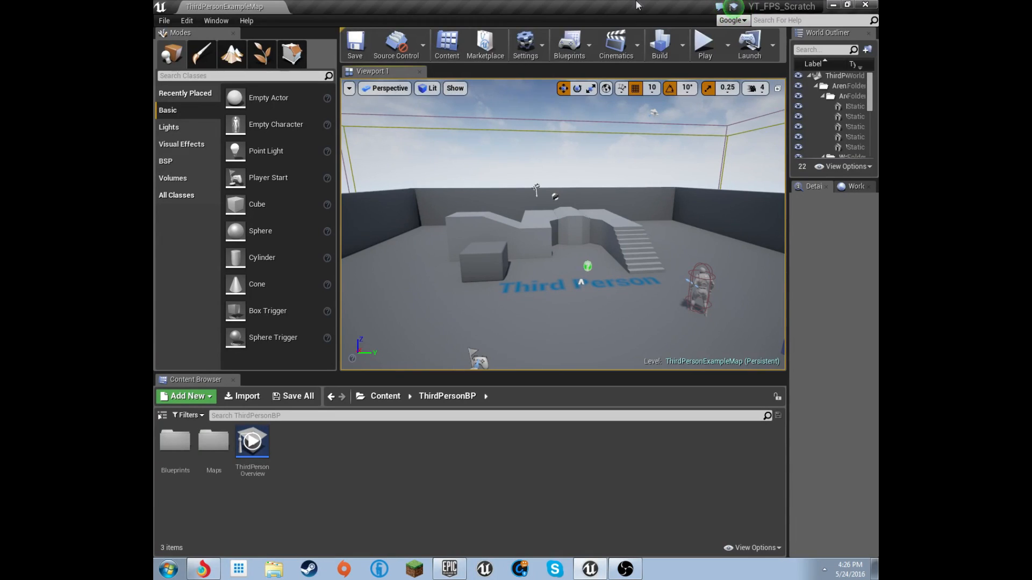
Enable socket snapping in the level editor settings
{"action": "left_click_drag", "start_coordinate": [643, 2], "coordinate": [589, 4]}
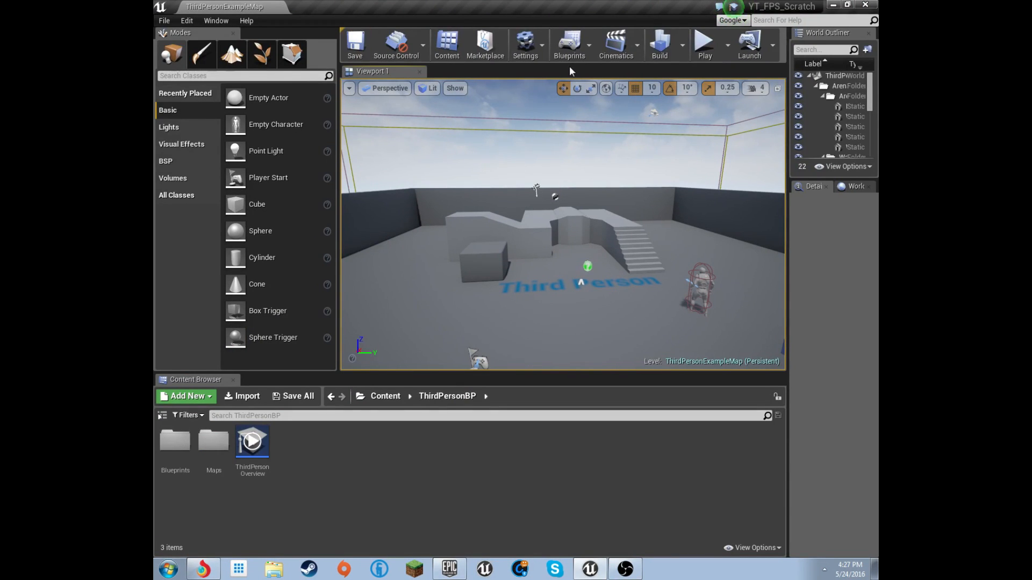
{"action": "right_click_drag", "start_coordinate": [656, 127], "coordinate": [617, 172]}
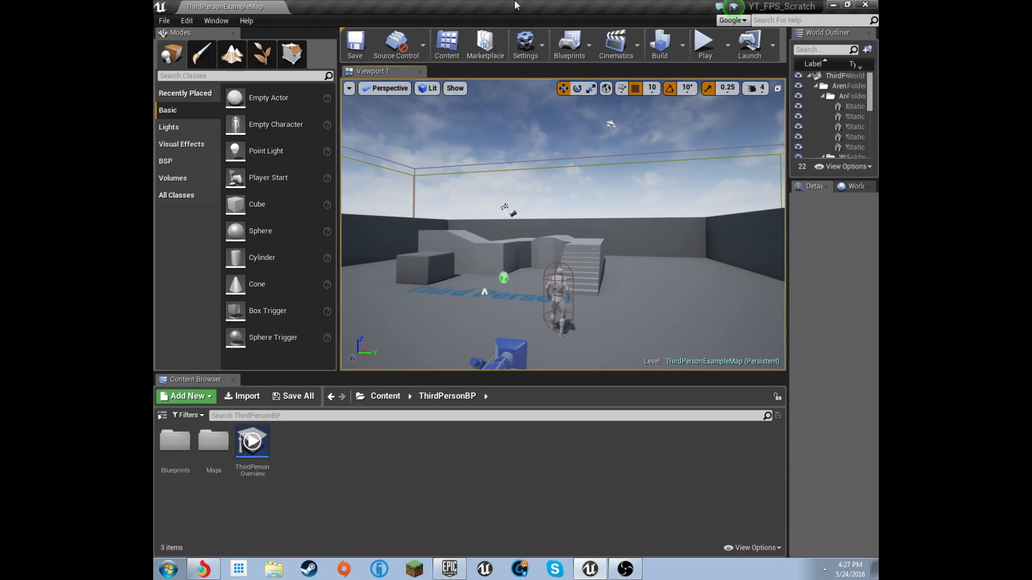
{"action": "left_click", "coordinate": [543, 53]}
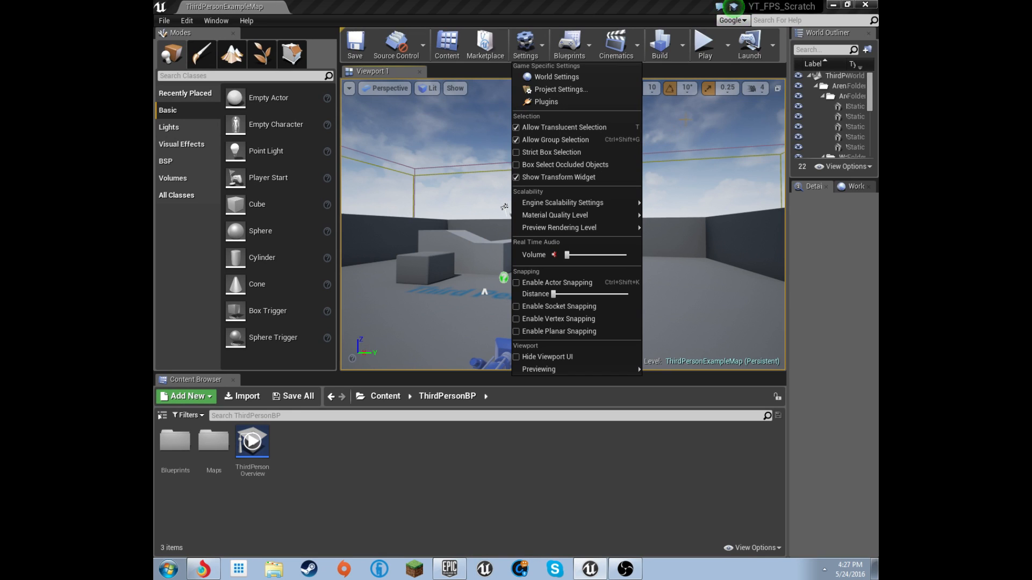
{"action": "left_click", "coordinate": [578, 306]}
{"action": "left_click", "coordinate": [525, 46]}
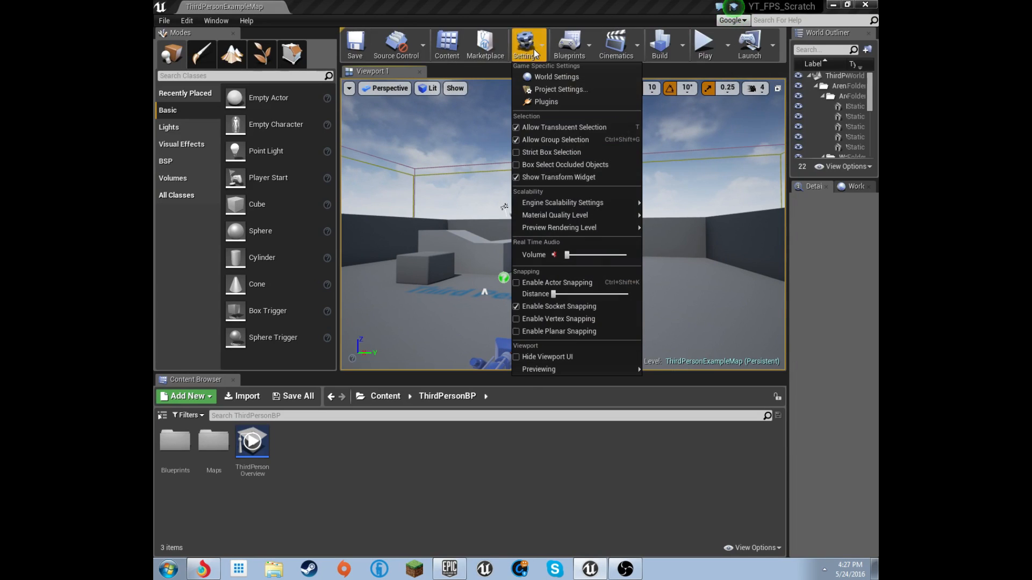
{"action": "left_click", "coordinate": [586, 42]}
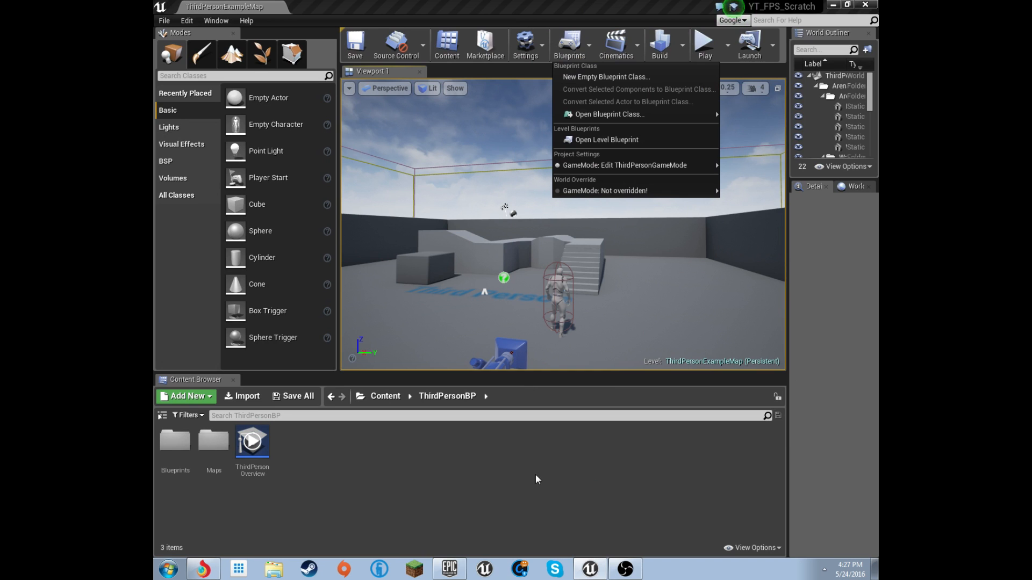
Examine the animations and character assets in the AnimStarterPack folder, including UE4ASP_HeroTPP_Anim
{"action": "right_click_drag", "start_coordinate": [475, 257], "coordinate": [572, 275]}
{"action": "left_click", "coordinate": [385, 396]}
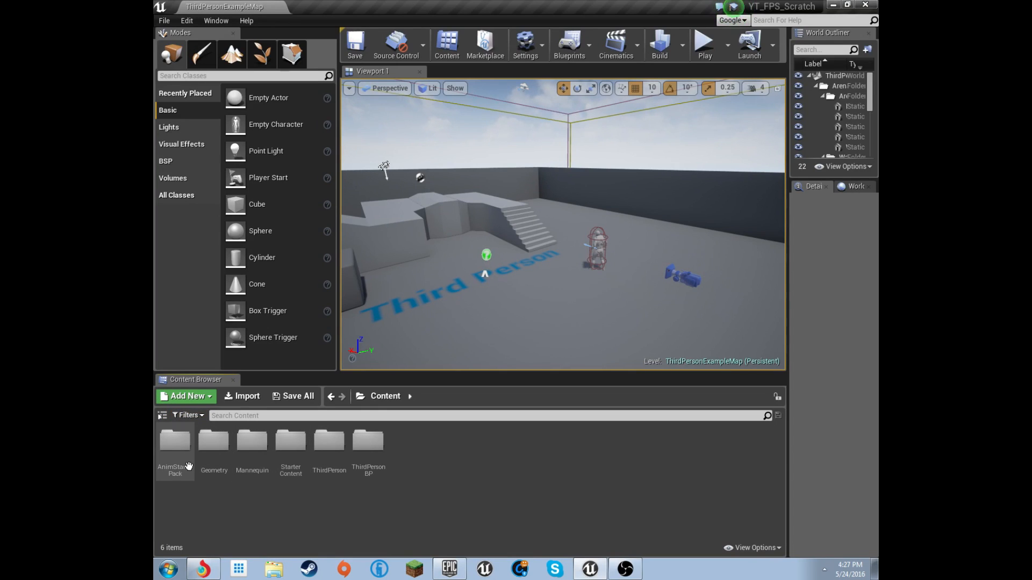
{"action": "double_click", "coordinate": [181, 443]}
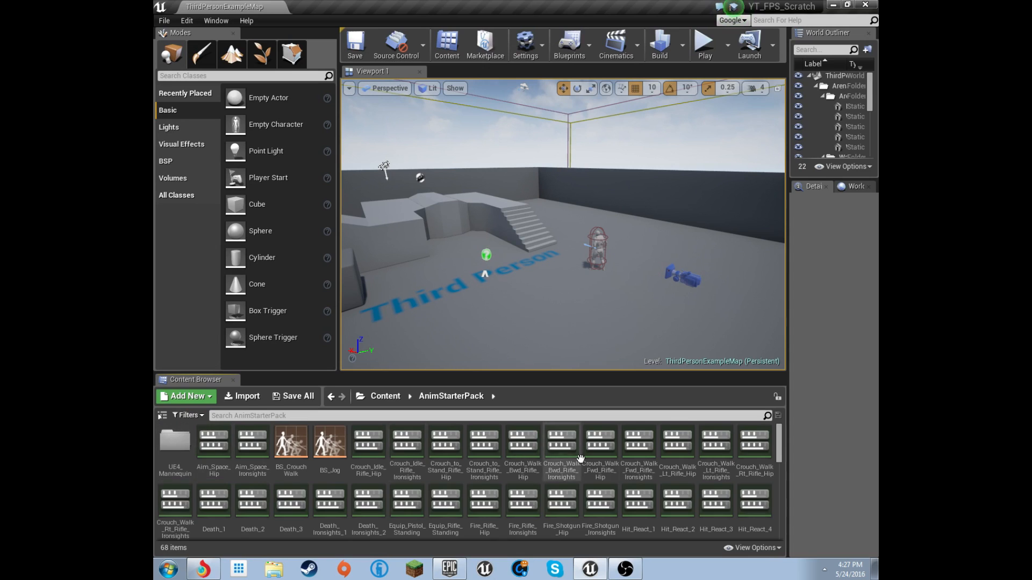
{"action": "scroll", "coordinate": [694, 495], "scroll_direction": "down", "scroll_amount": 5}
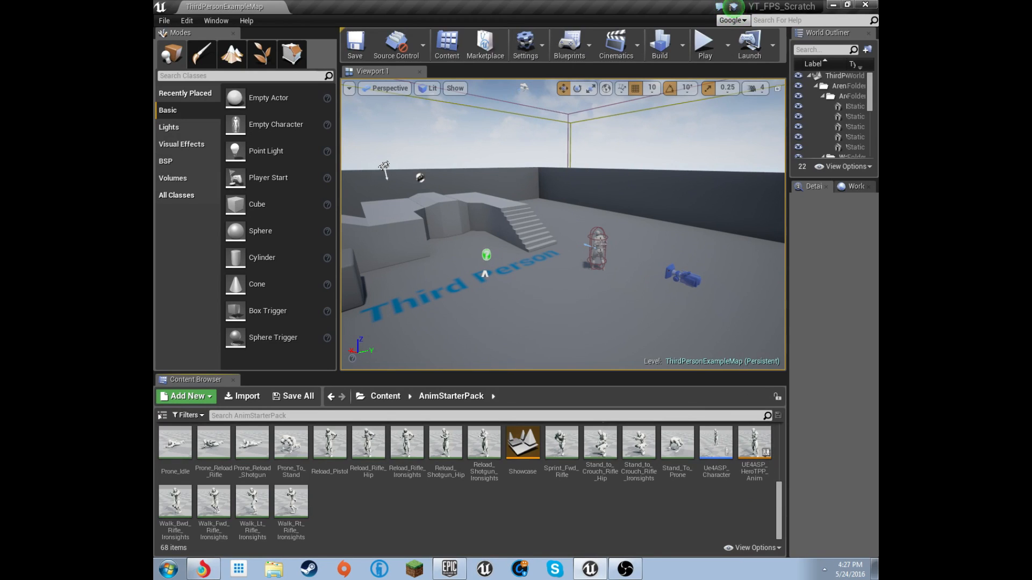
{"action": "left_click", "coordinate": [748, 454]}
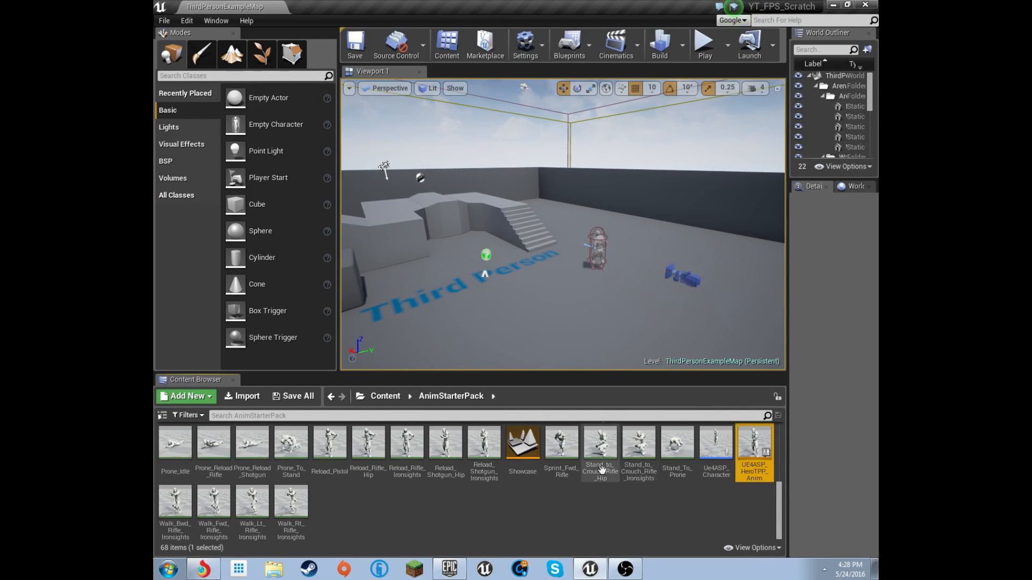
{"action": "scroll", "coordinate": [666, 508], "scroll_direction": "up", "scroll_amount": 6}
{"action": "scroll", "coordinate": [666, 507], "scroll_direction": "down", "scroll_amount": 5}
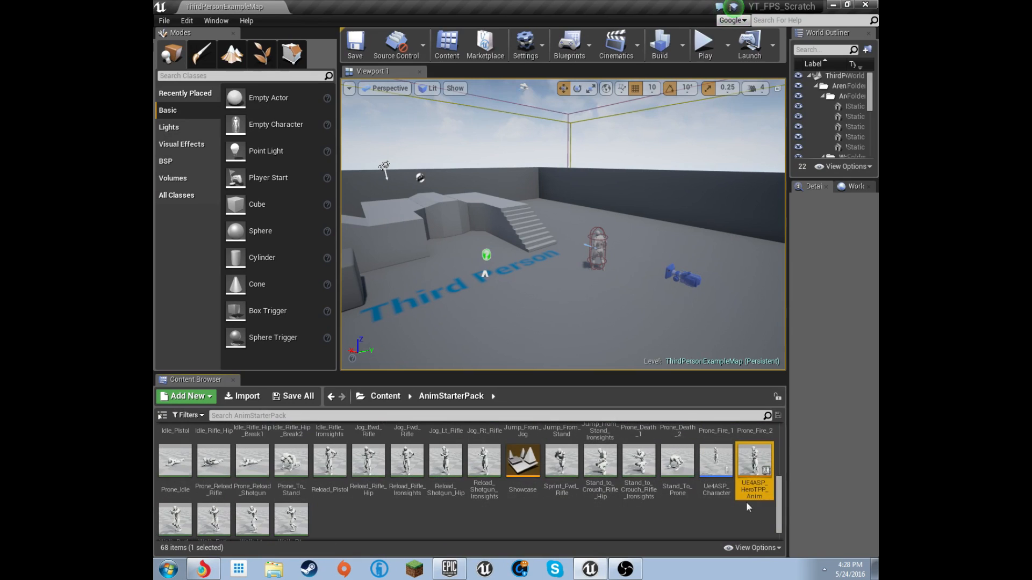
{"action": "scroll", "coordinate": [763, 492], "scroll_direction": "up", "scroll_amount": 6}
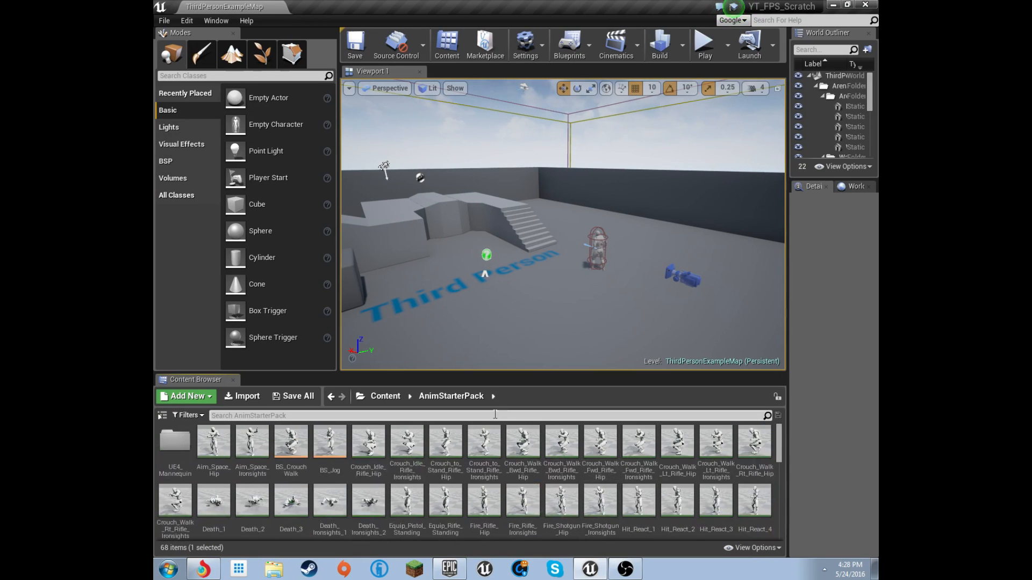
Create a folder named Player_Stuff in the root Content folder and open it
{"action": "left_click", "coordinate": [385, 397]}
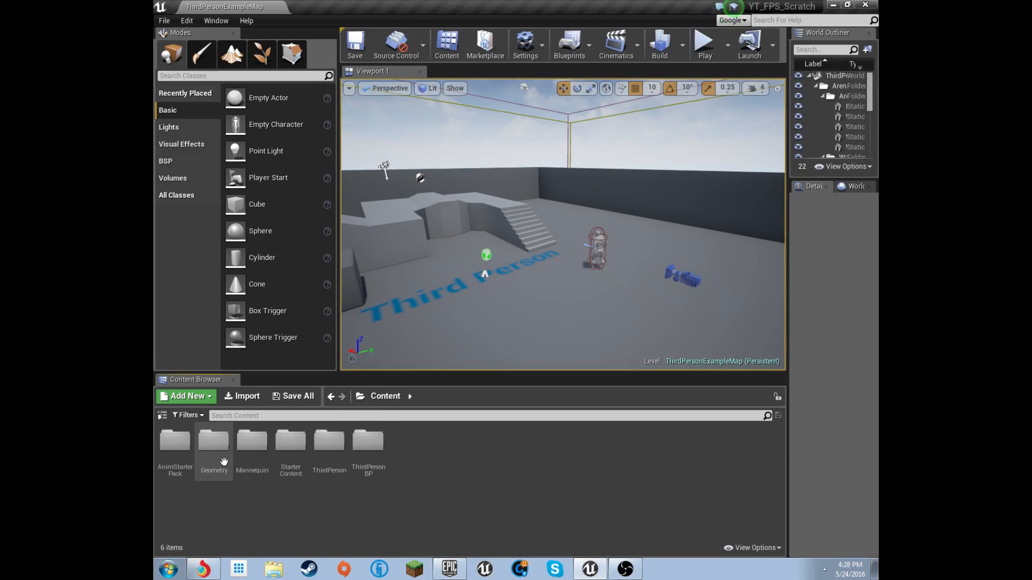
{"action": "right_click", "coordinate": [404, 456]}
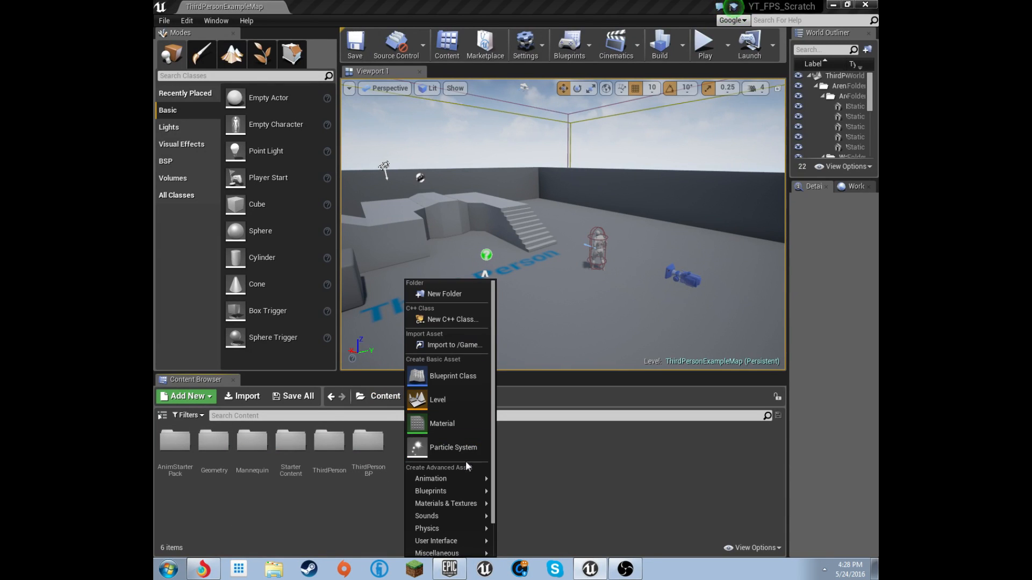
{"action": "left_click", "coordinate": [435, 295]}
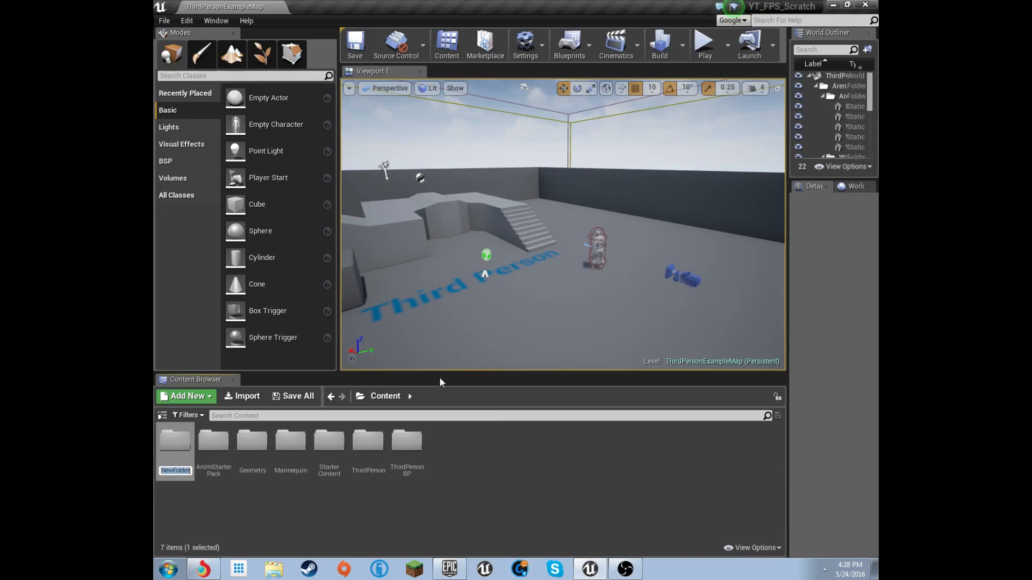
{"action": "type", "text": "Player_Stuff"}
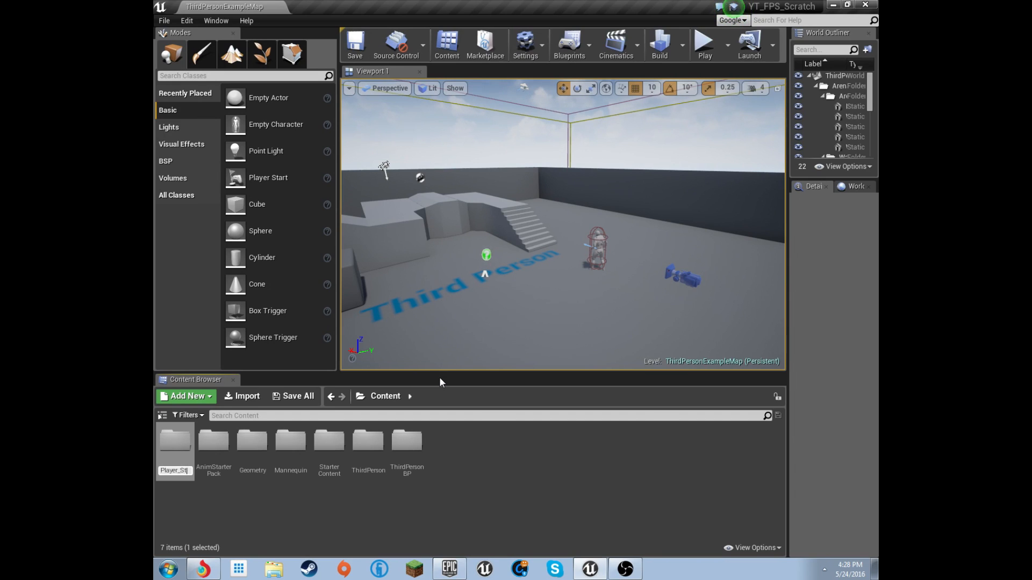
{"action": "key", "text": "Return"}
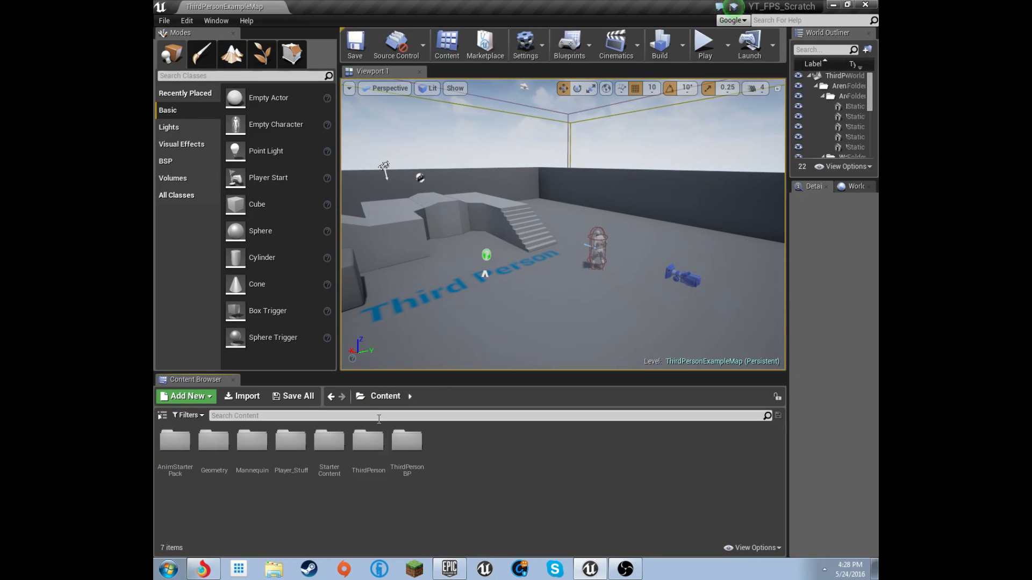
{"action": "double_click", "coordinate": [288, 458]}
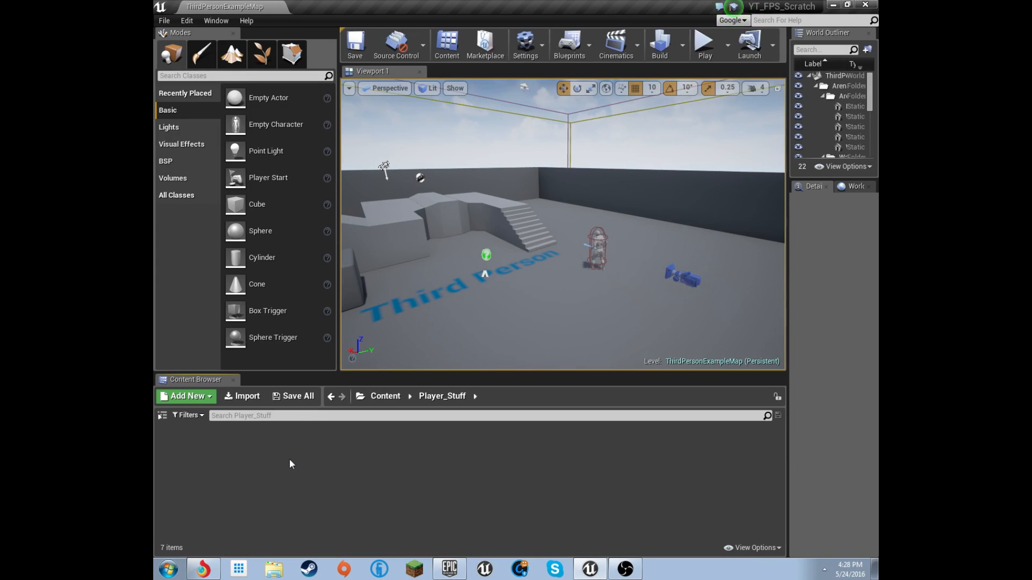
Create a Character blueprint named Bro_Dude in the Player_Stuff folder and open it
{"action": "right_click", "coordinate": [289, 459]}
{"action": "left_click", "coordinate": [344, 384]}
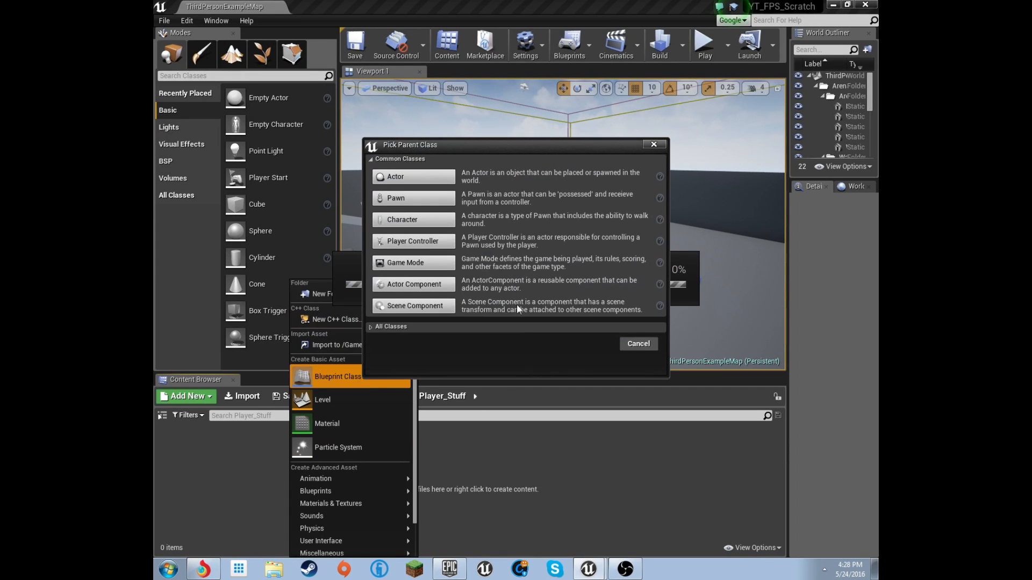
{"action": "left_click", "coordinate": [413, 220]}
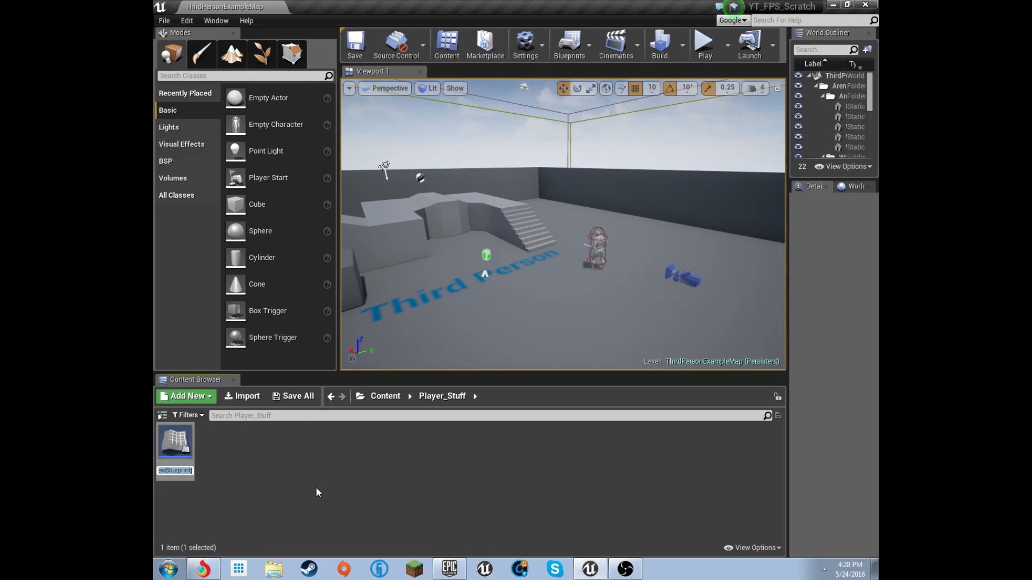
{"action": "type", "text": "Bro_Dude"}
{"action": "key", "text": "Return"}
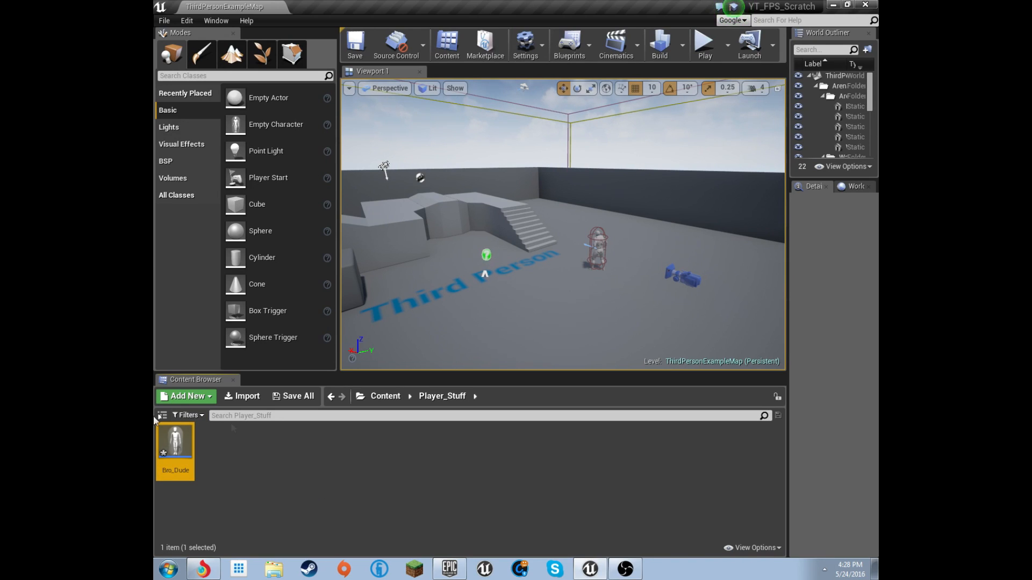
{"action": "double_click", "coordinate": [185, 445]}
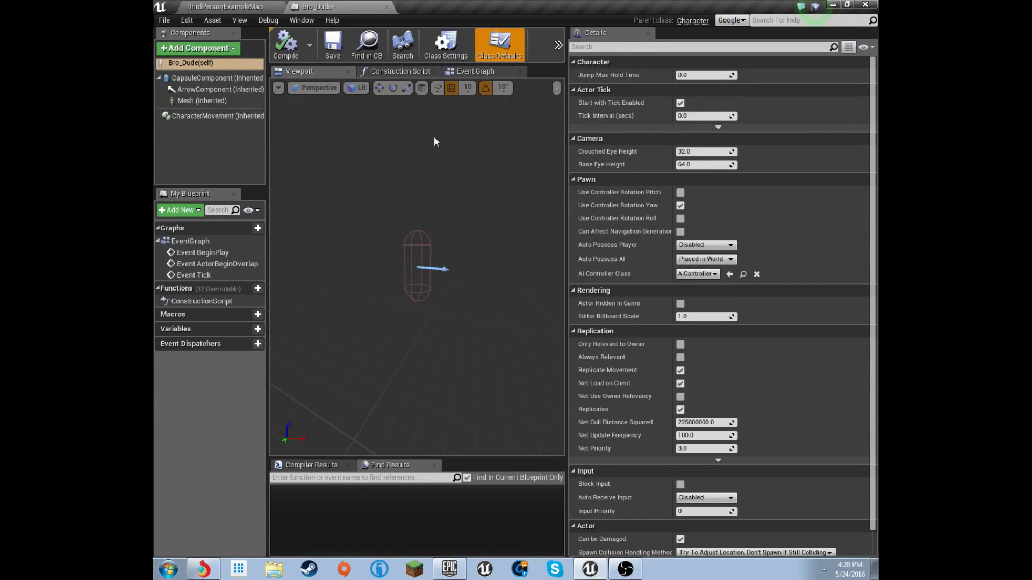
Assign the first SK_Mannequin as the skeletal mesh of Bro_Dude's inherited Mesh component
{"action": "left_click", "coordinate": [236, 102]}
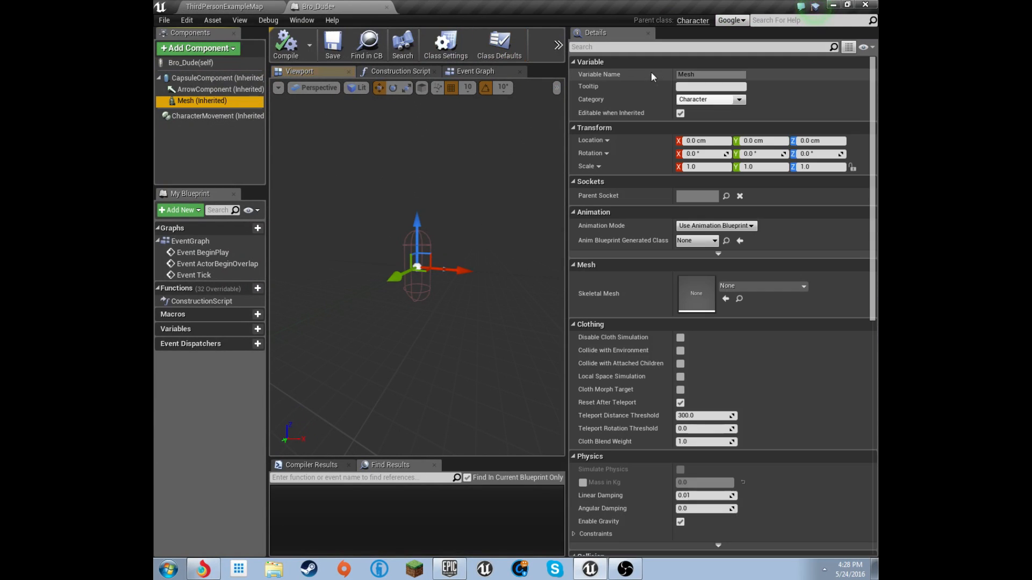
{"action": "left_click", "coordinate": [782, 286]}
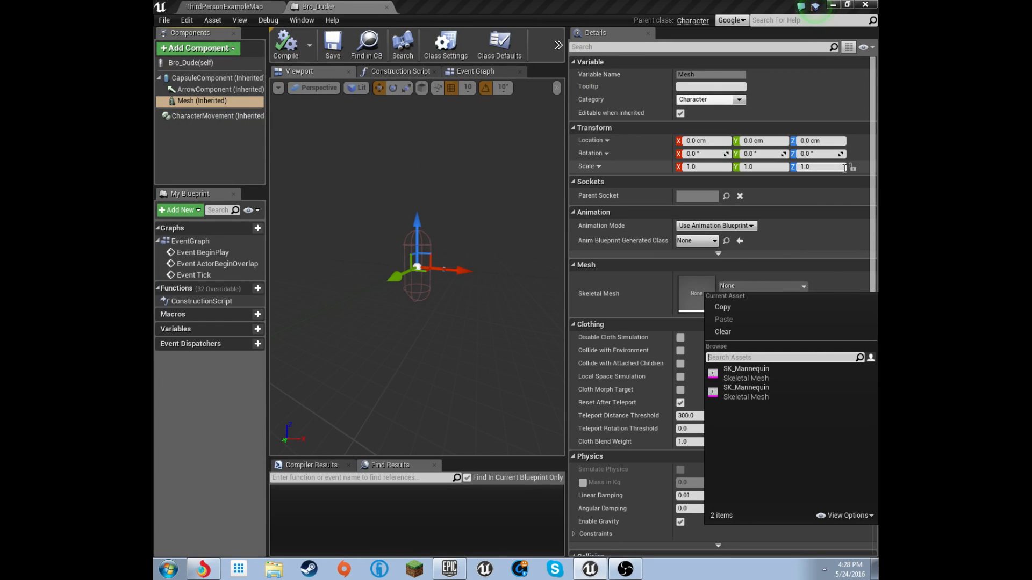
{"action": "left_click", "coordinate": [255, 7]}
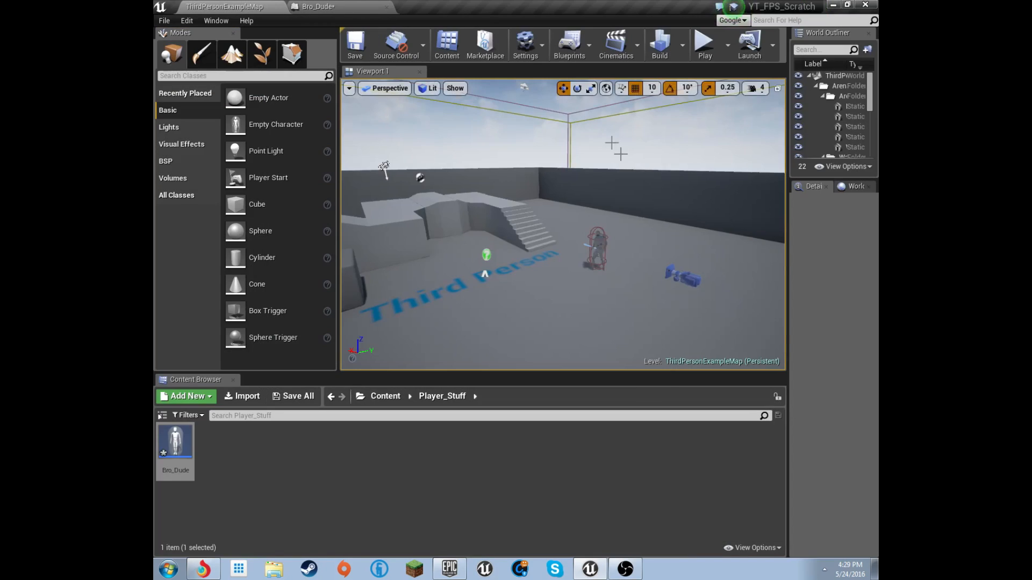
{"action": "right_click_drag", "start_coordinate": [409, 277], "coordinate": [409, 277]}
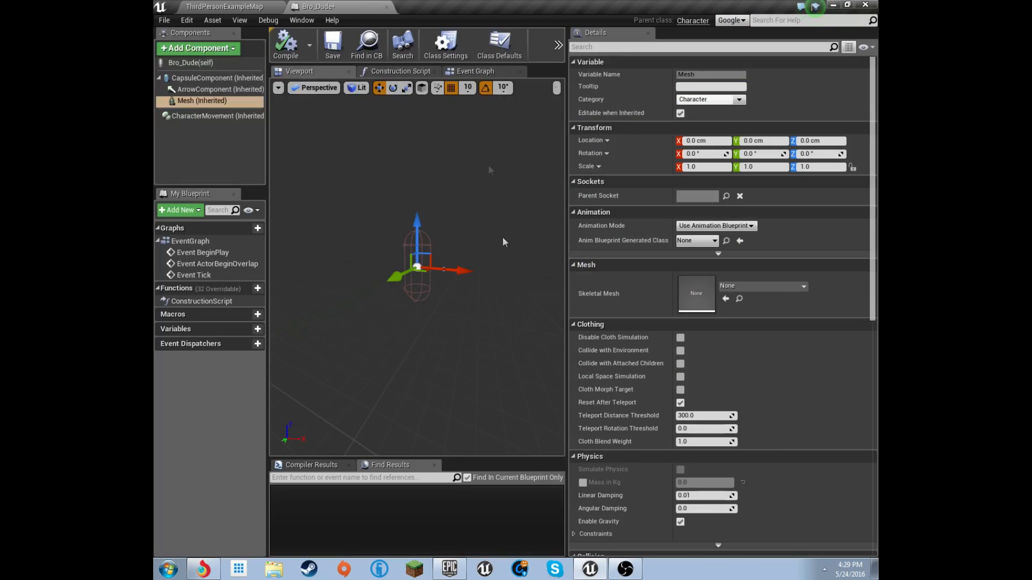
{"action": "left_click", "coordinate": [742, 284]}
{"action": "left_click", "coordinate": [760, 372]}
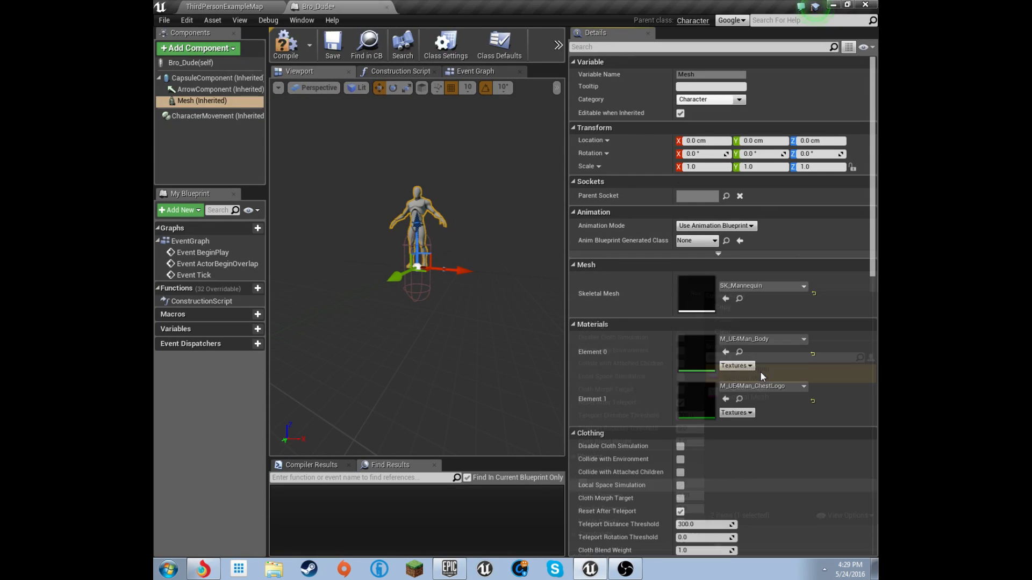
Rotate the mannequin mesh -90° about the Z axis so it faces along the arrow component
{"action": "right_click_drag", "start_coordinate": [459, 192], "coordinate": [459, 193]}
{"action": "right_click_drag", "start_coordinate": [471, 238], "coordinate": [470, 238]}
{"action": "key", "text": "r"}
{"action": "right_click_drag", "start_coordinate": [446, 291], "coordinate": [457, 275]}
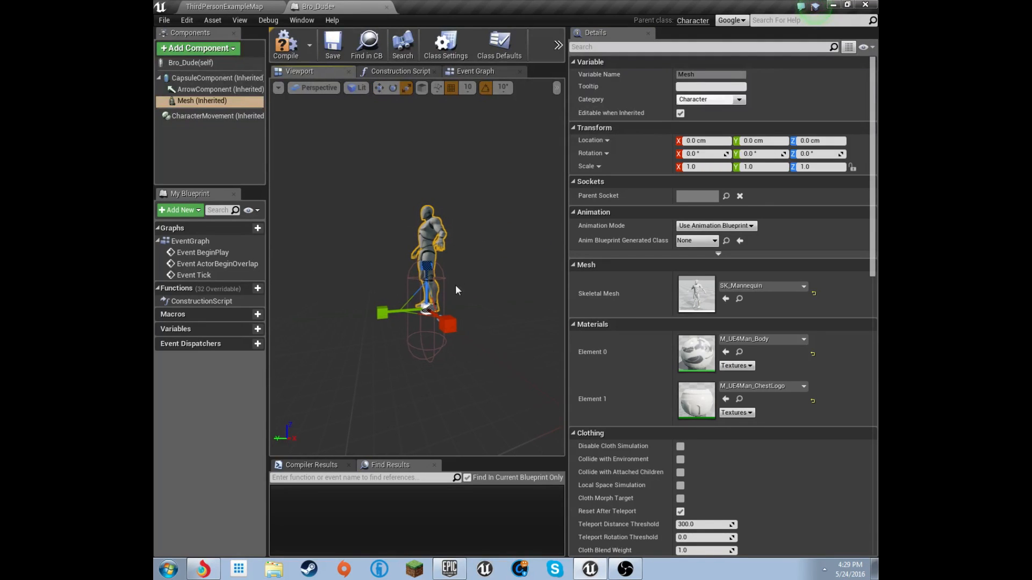
{"action": "scroll", "coordinate": [462, 301], "scroll_direction": "up", "scroll_amount": 5}
{"action": "scroll", "coordinate": [483, 311], "scroll_direction": "down", "scroll_amount": 5}
{"action": "key", "text": "e"}
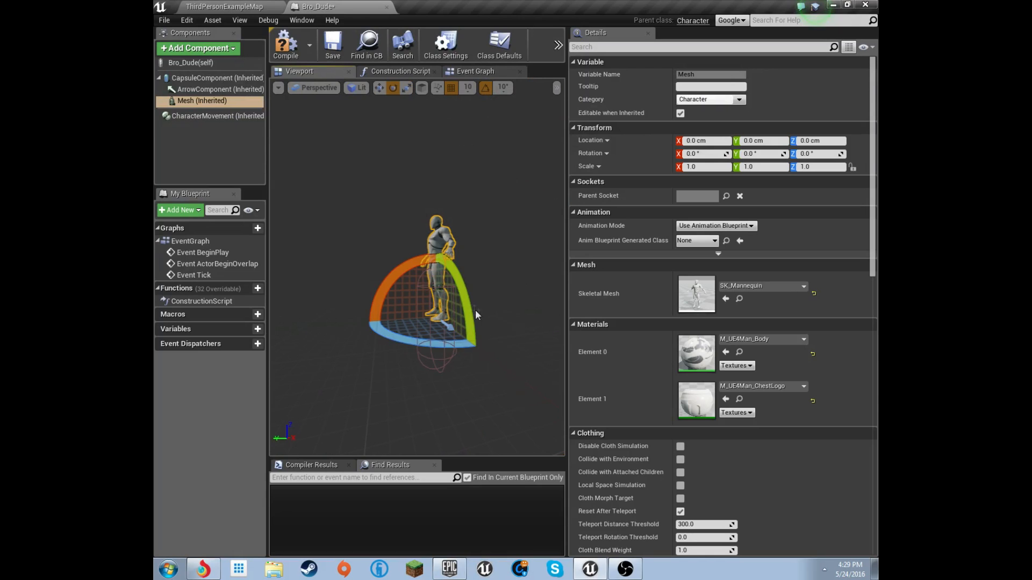
{"action": "left_click_drag", "start_coordinate": [462, 344], "coordinate": [530, 363]}
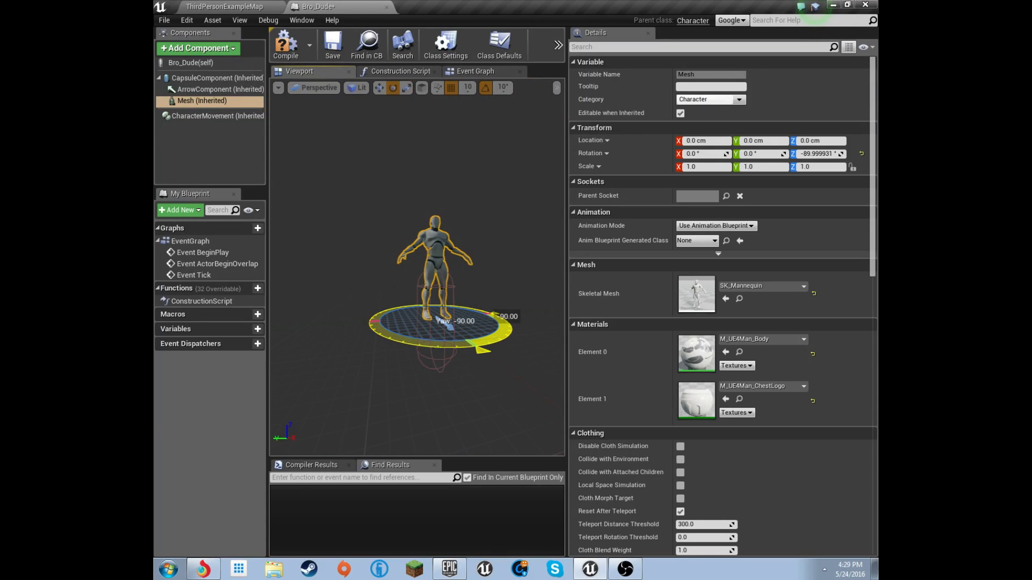
Lower the mannequin mesh to a Z location of -90 cm so it fits inside the capsule
{"action": "key", "text": "w"}
{"action": "left_click_drag", "start_coordinate": [444, 273], "coordinate": [444, 309]}
{"action": "scroll", "coordinate": [443, 320], "scroll_direction": "up", "scroll_amount": 5}
{"action": "scroll", "coordinate": [444, 320], "scroll_direction": "down", "scroll_amount": 5}
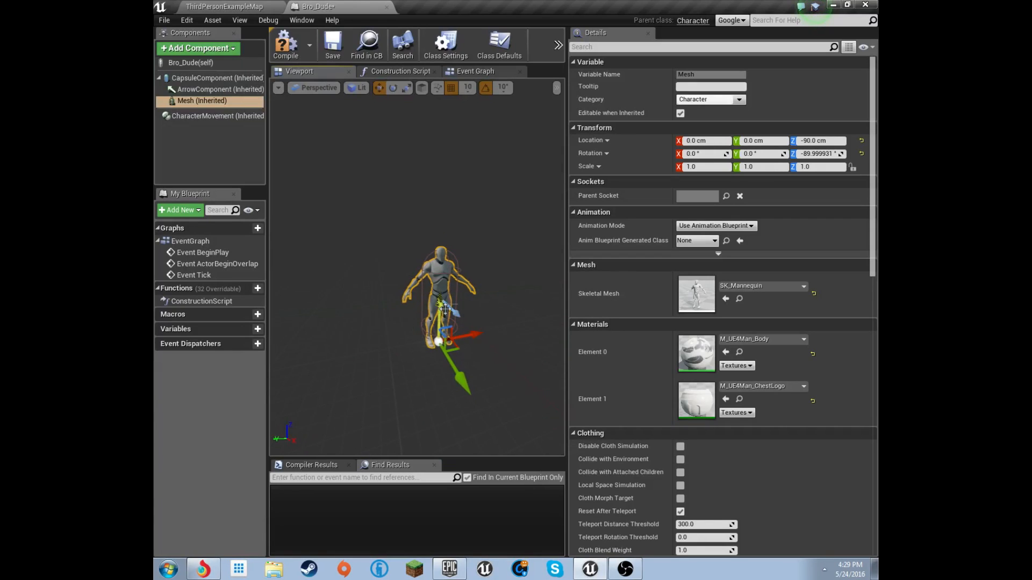
{"action": "scroll", "coordinate": [443, 309], "scroll_direction": "up", "scroll_amount": 6}
{"action": "right_click_drag", "start_coordinate": [443, 309], "coordinate": [344, 299]}
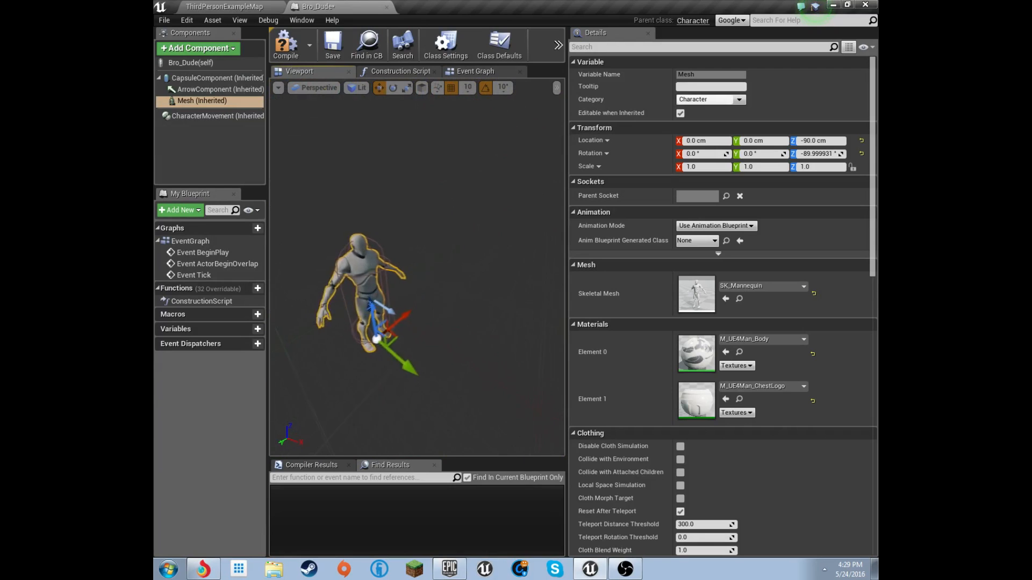
Check the mesh's animation mode options and the choices for its Anim Blueprint Generated Class
{"action": "left_click", "coordinate": [716, 226]}
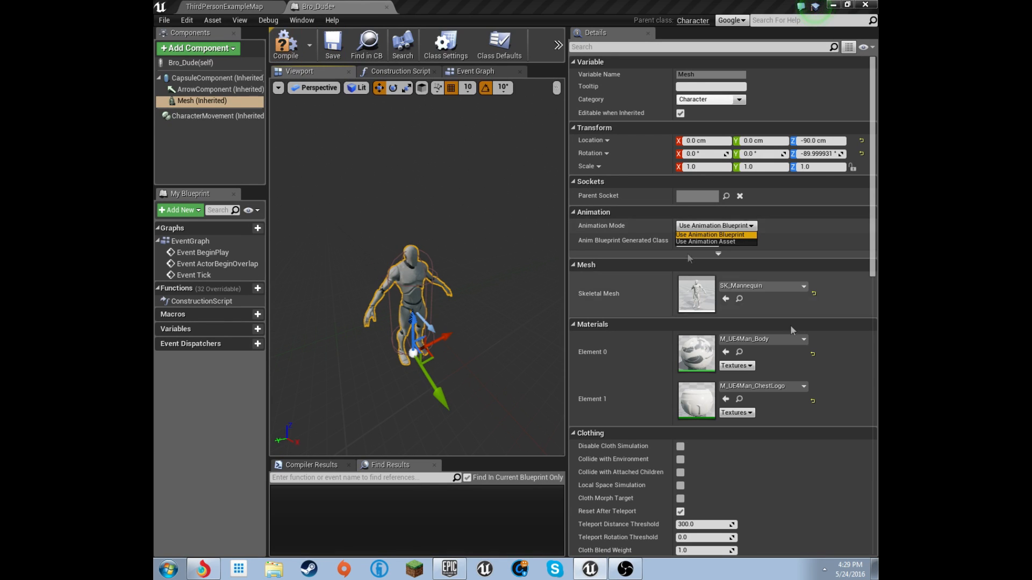
{"action": "left_click", "coordinate": [767, 230]}
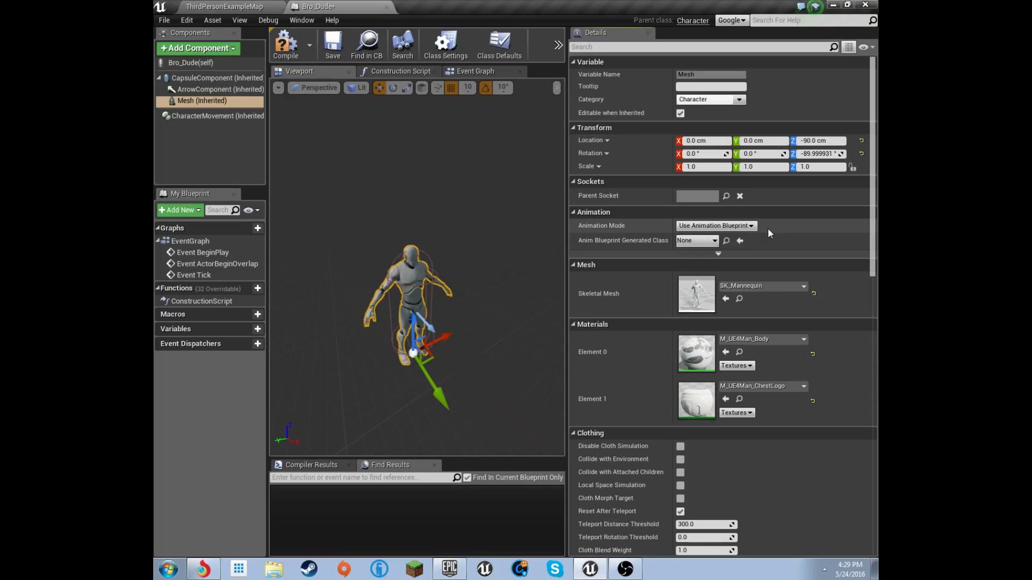
{"action": "left_click", "coordinate": [696, 240]}
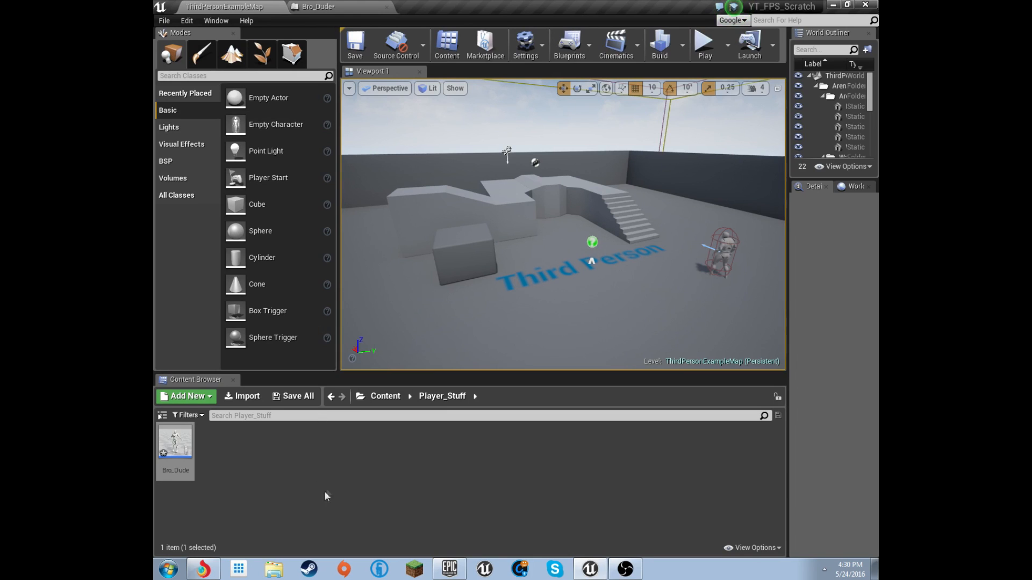
Examine the animations in the AnimStarterPack folder and its UE4ASP_HeroTPP_Anim blueprint
{"action": "left_click", "coordinate": [385, 396]}
{"action": "double_click", "coordinate": [174, 443]}
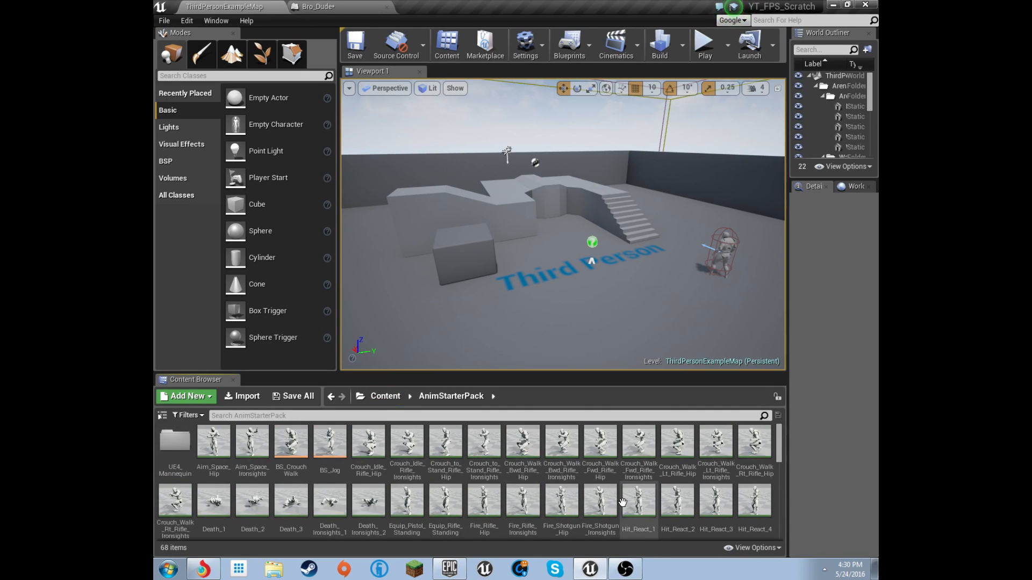
{"action": "scroll", "coordinate": [612, 504], "scroll_direction": "down", "scroll_amount": 3}
{"action": "scroll", "coordinate": [559, 472], "scroll_direction": "up", "scroll_amount": 5}
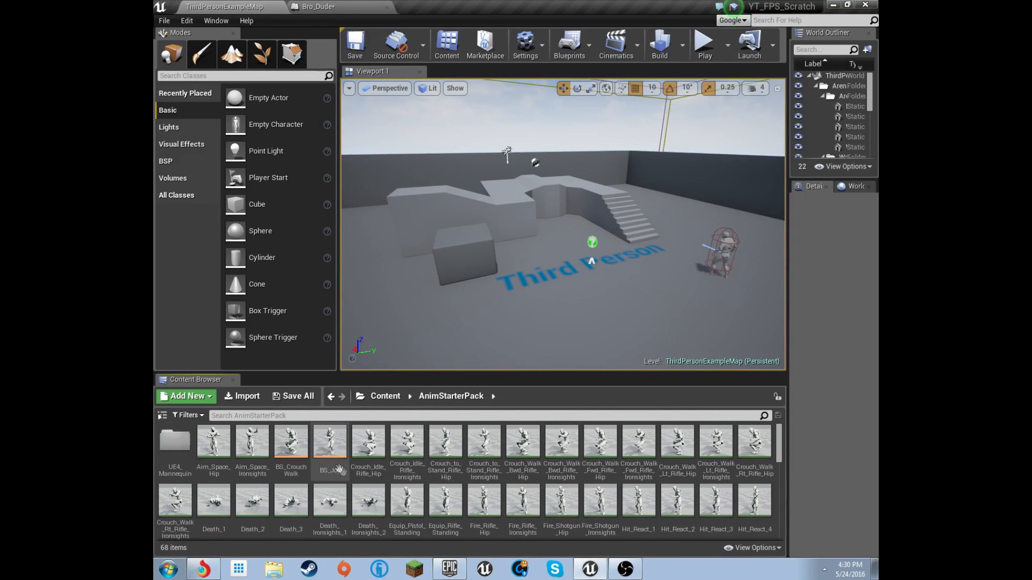
{"action": "scroll", "coordinate": [564, 456], "scroll_direction": "down", "scroll_amount": 4}
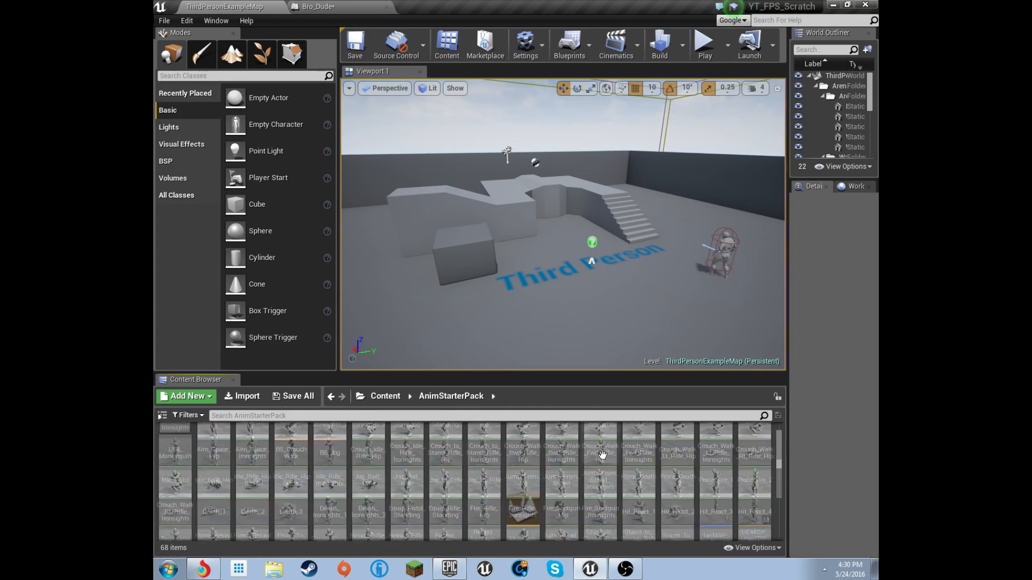
{"action": "left_click", "coordinate": [767, 523]}
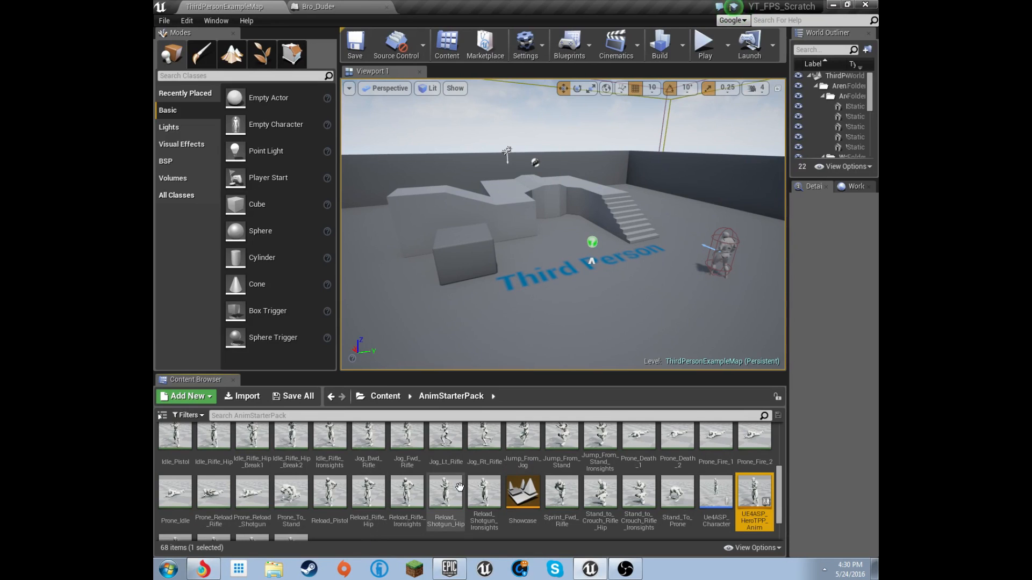
{"action": "scroll", "coordinate": [460, 486], "scroll_direction": "down", "scroll_amount": 1}
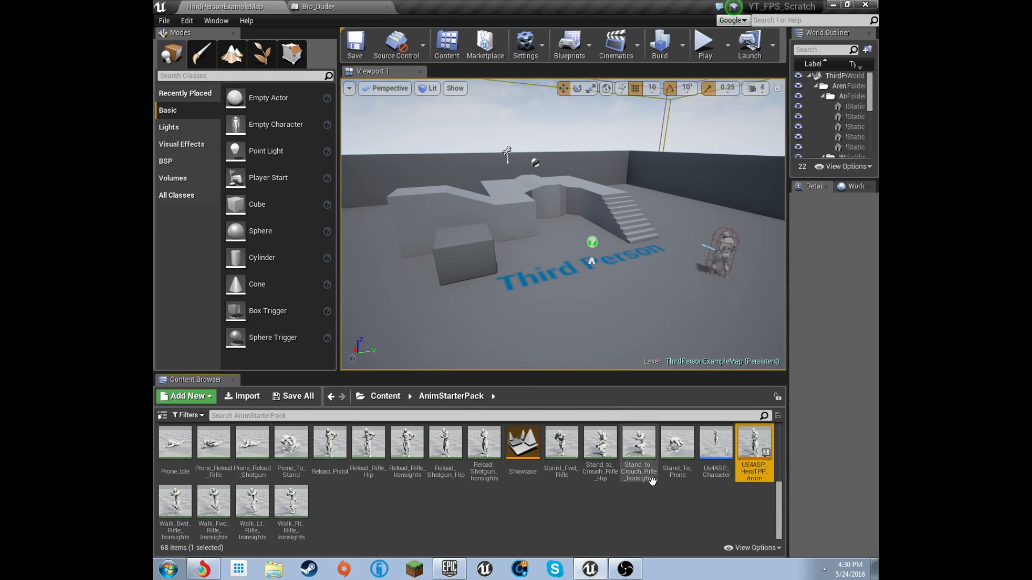
{"action": "scroll", "coordinate": [529, 447], "scroll_direction": "up", "scroll_amount": 3}
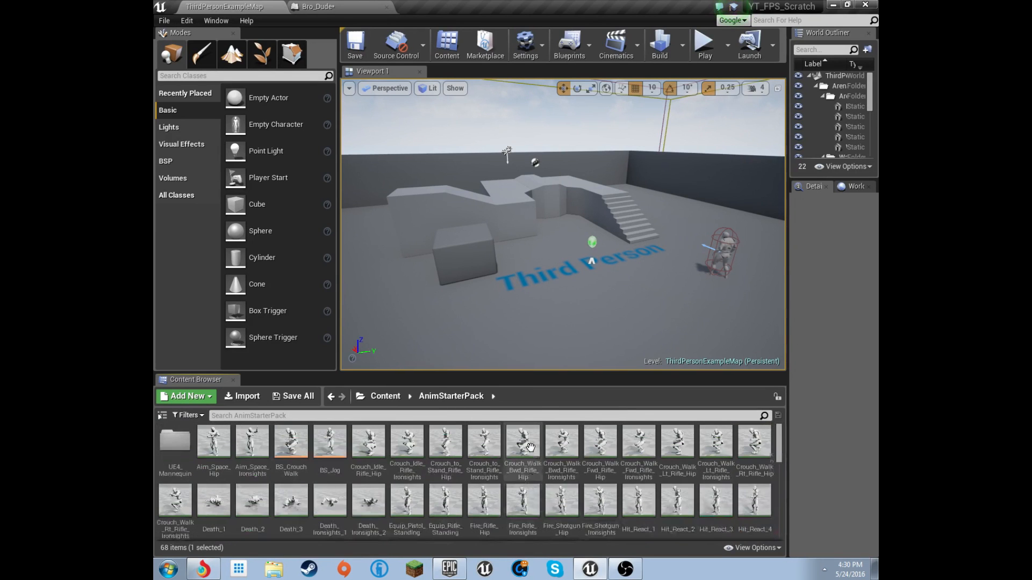
Create a folder named Anims inside Player_Stuff and open it
{"action": "left_click", "coordinate": [385, 396]}
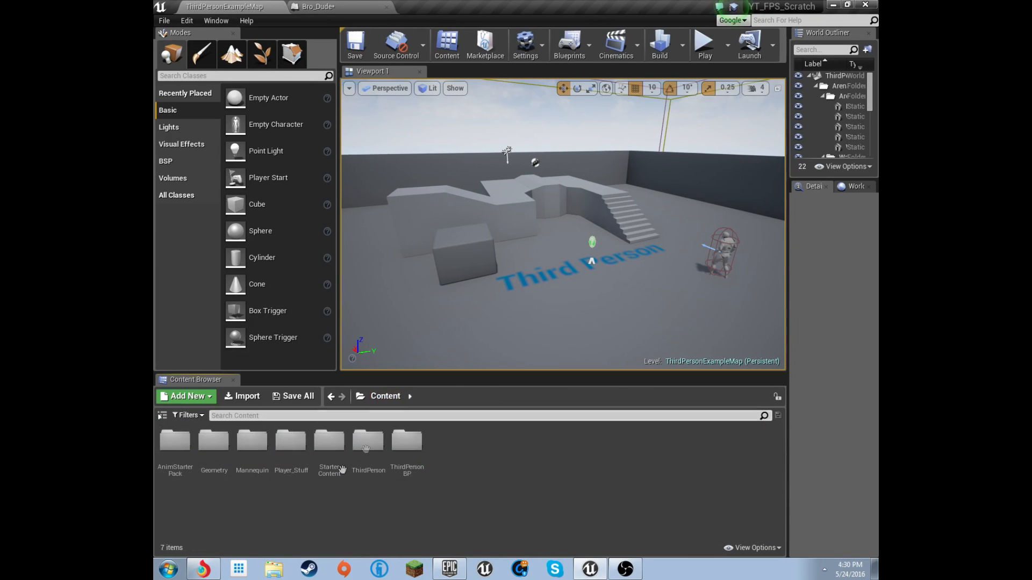
{"action": "double_click", "coordinate": [291, 454]}
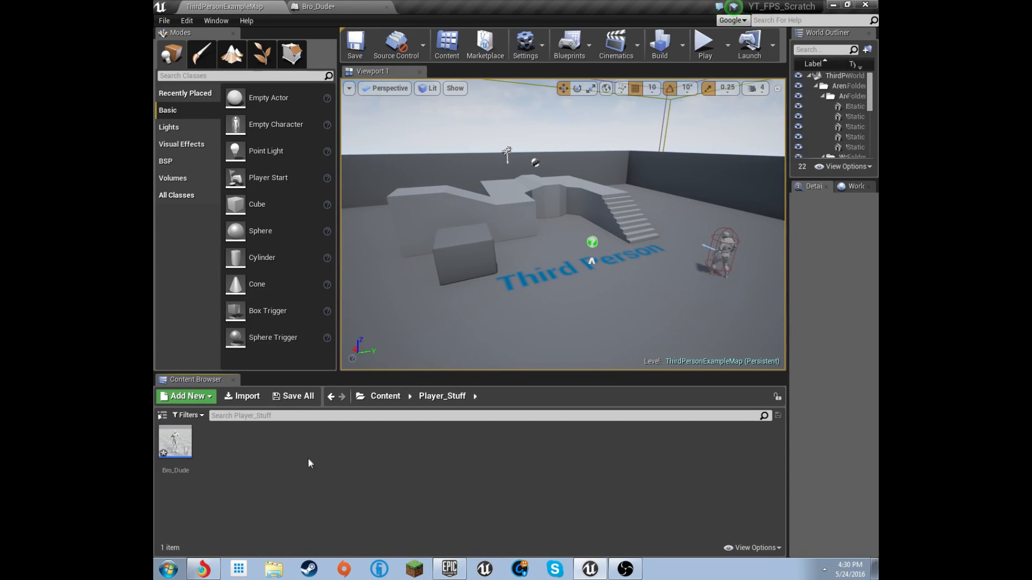
{"action": "right_click", "coordinate": [276, 442]}
{"action": "left_click", "coordinate": [353, 295]}
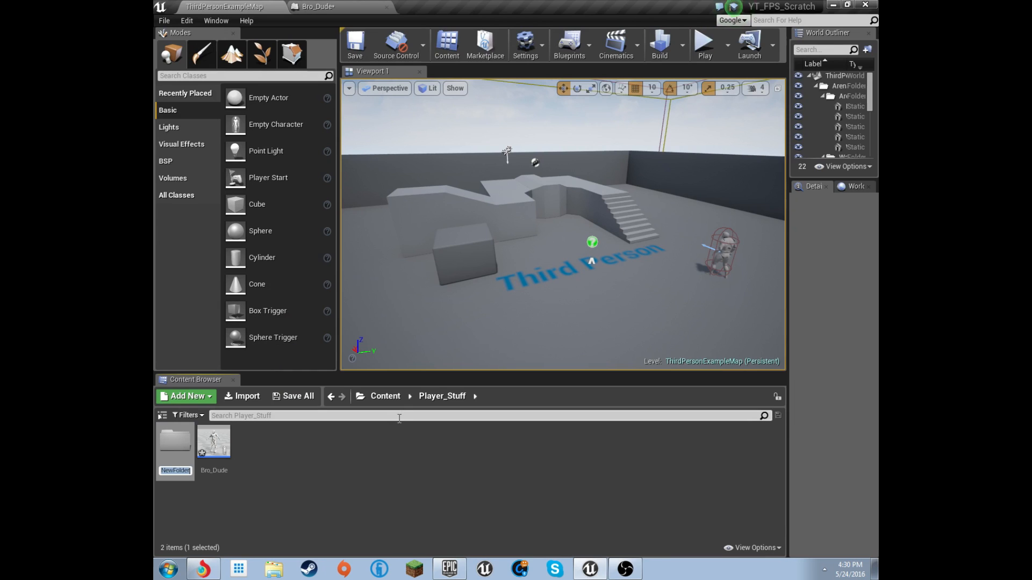
{"action": "type", "text": "Anims"}
{"action": "key", "text": "Return"}
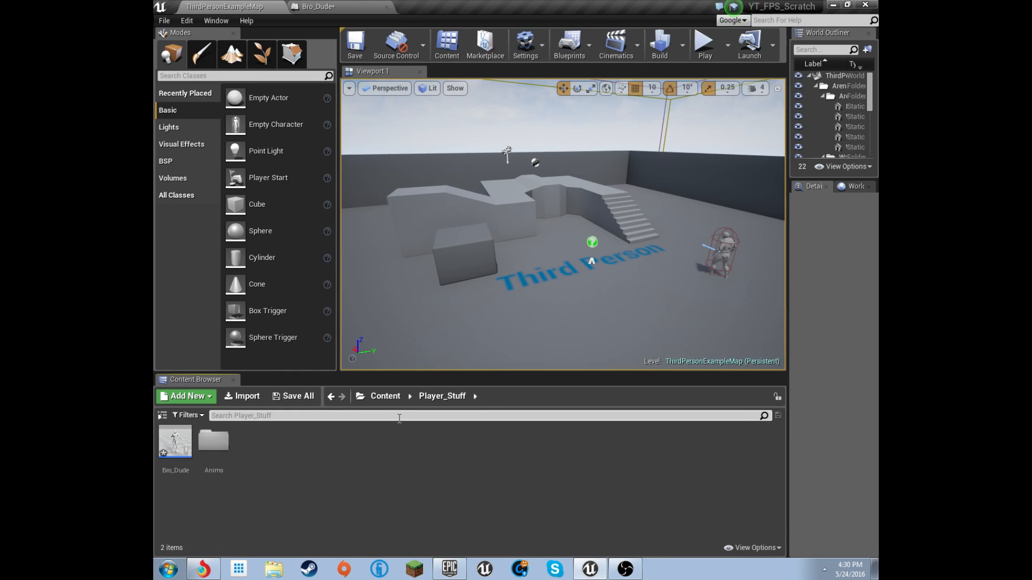
{"action": "double_click", "coordinate": [213, 440]}
Create an animation blueprint in the Anims folder with the first UE4_Mannequin_Skeleton as its target skeleton
{"action": "right_click", "coordinate": [211, 438]}
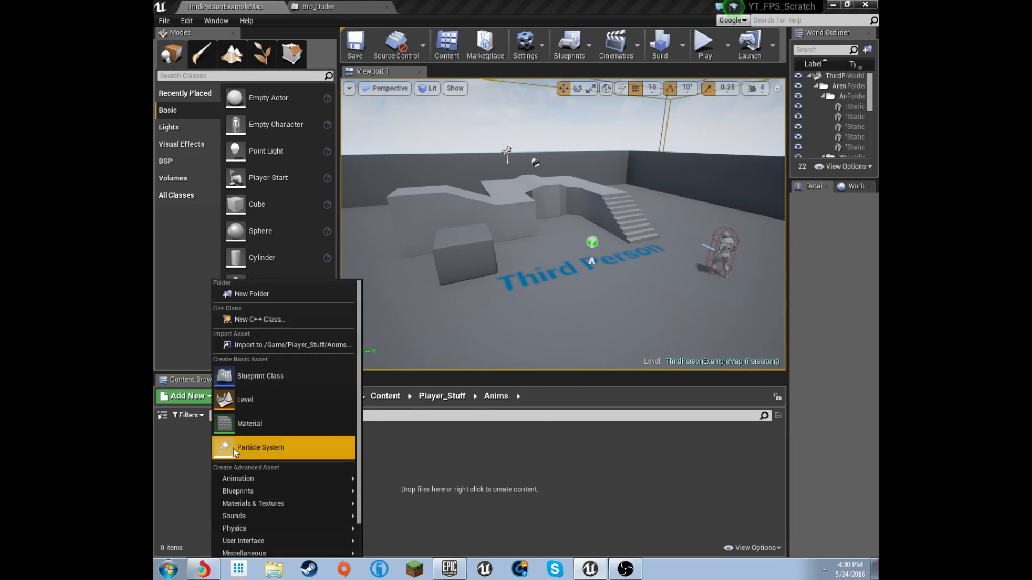
{"action": "mouse_move", "coordinate": [311, 478]}
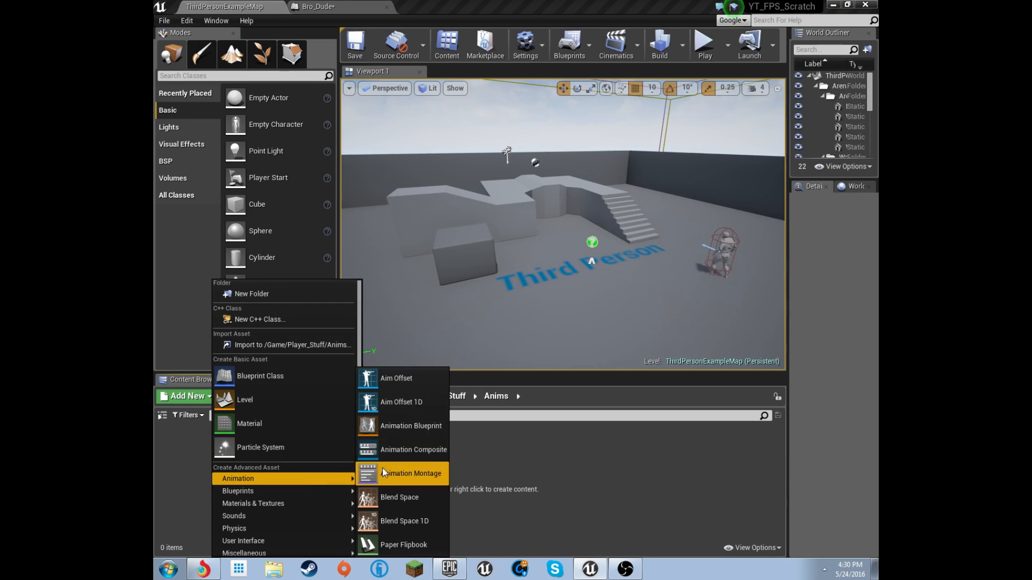
{"action": "left_click", "coordinate": [412, 425]}
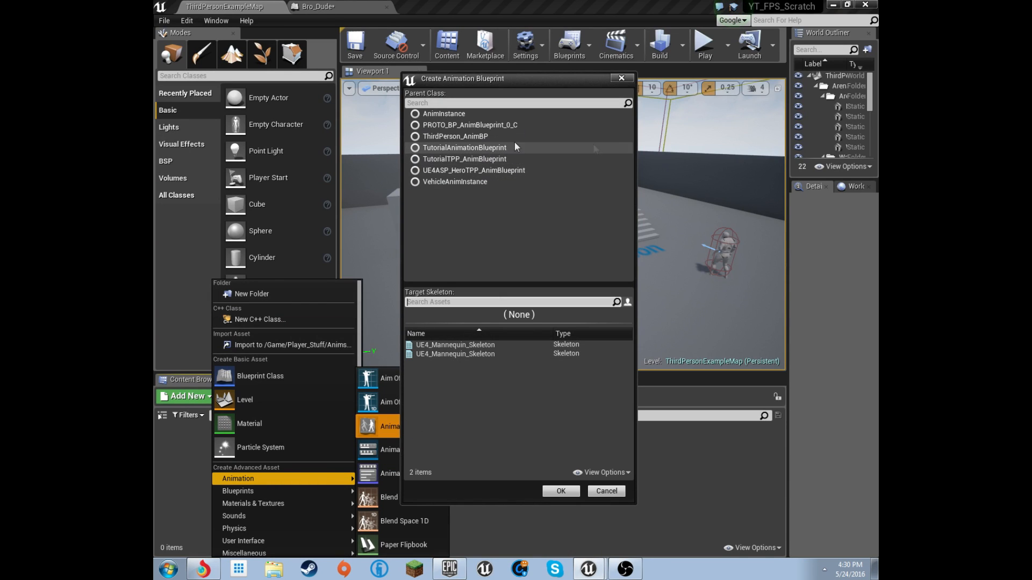
{"action": "left_click", "coordinate": [504, 354]}
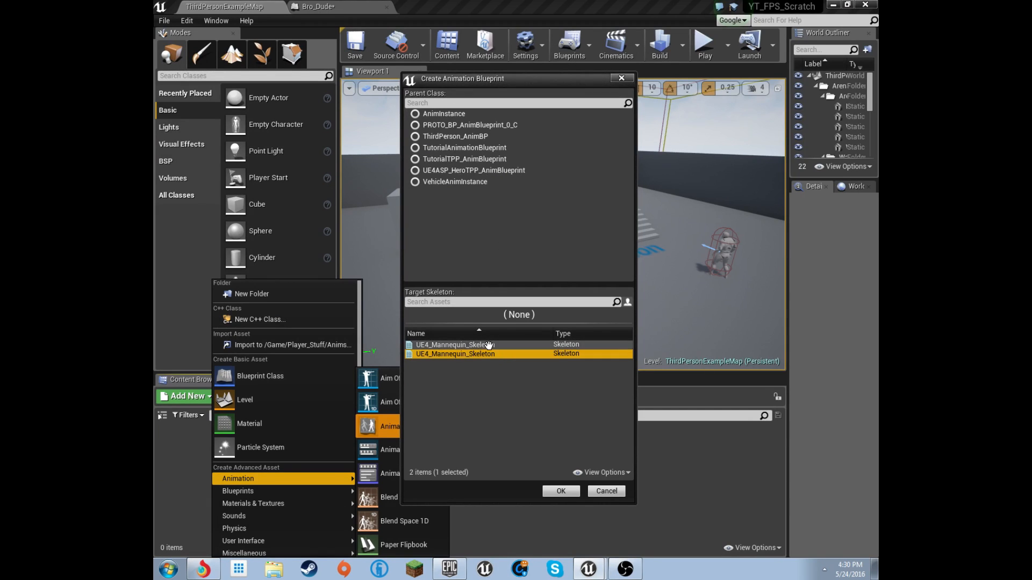
{"action": "left_click", "coordinate": [506, 346]}
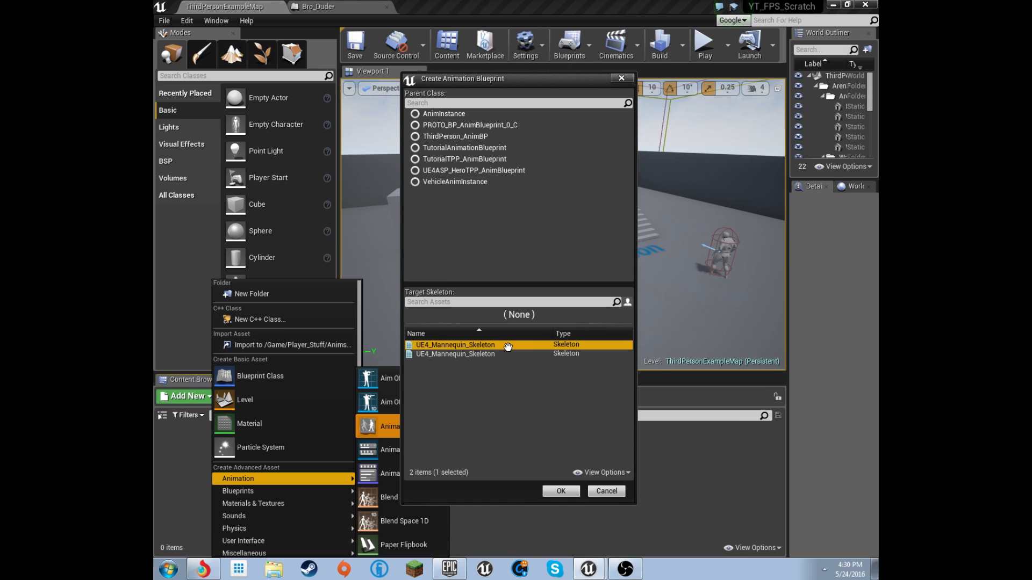
{"action": "left_click", "coordinate": [508, 355]}
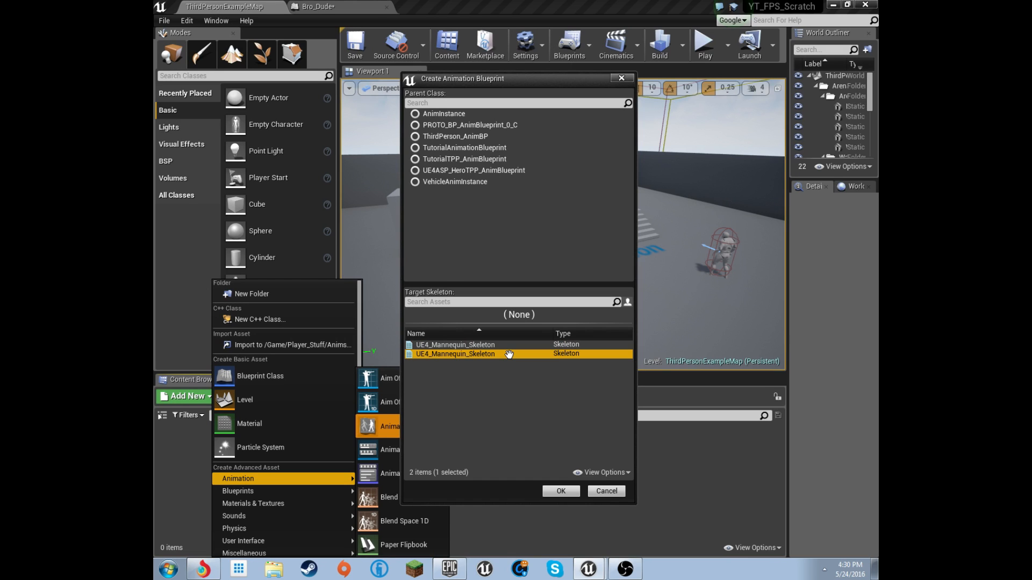
{"action": "left_click", "coordinate": [487, 344]}
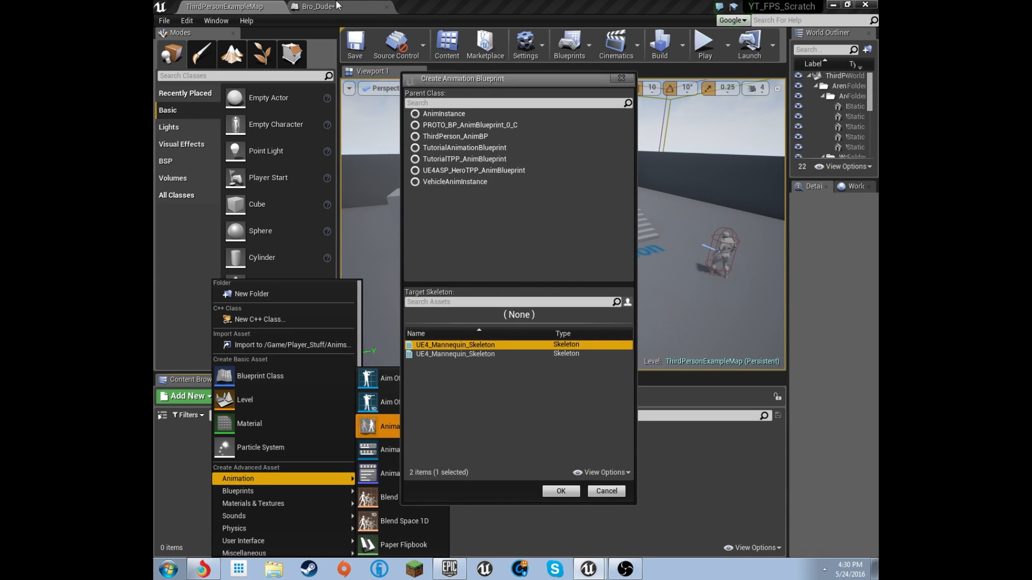
{"action": "left_click", "coordinate": [560, 491]}
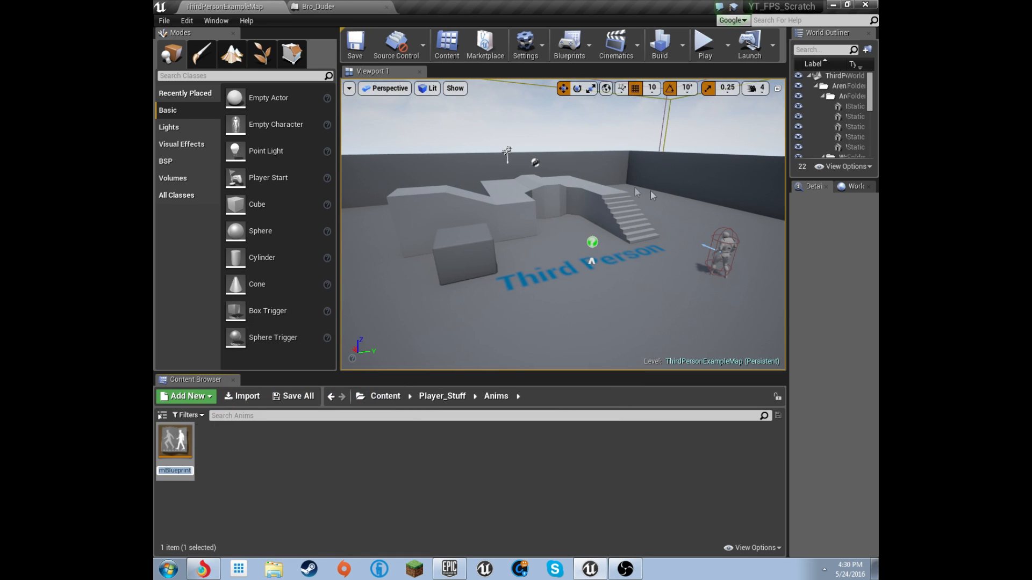
Check the animation mode of Bro_Dude's mesh and choose the second SK_Mannequin in the list as its skeletal mesh
{"action": "left_click", "coordinate": [349, 8]}
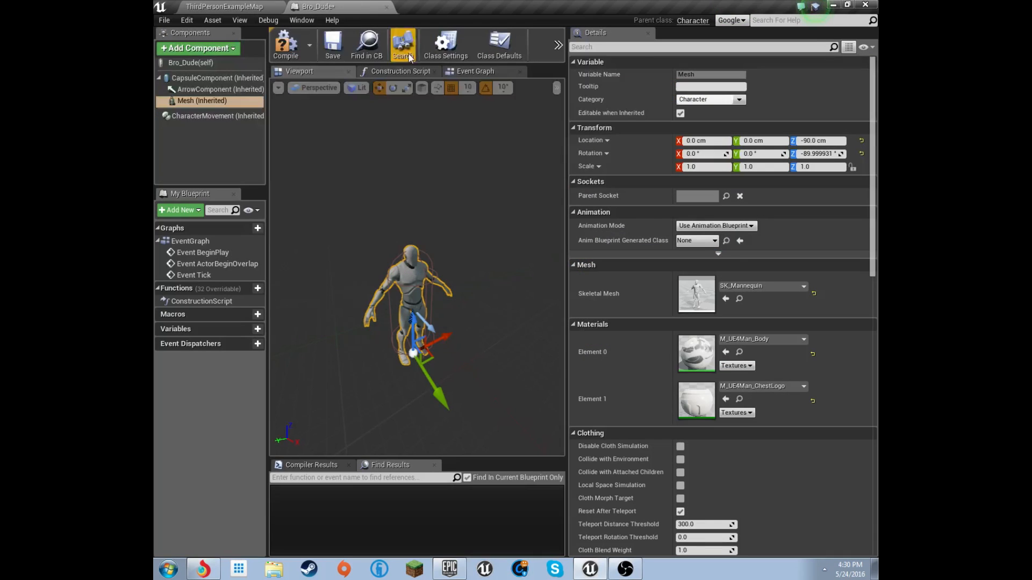
{"action": "left_click", "coordinate": [717, 226]}
{"action": "left_click", "coordinate": [709, 235]}
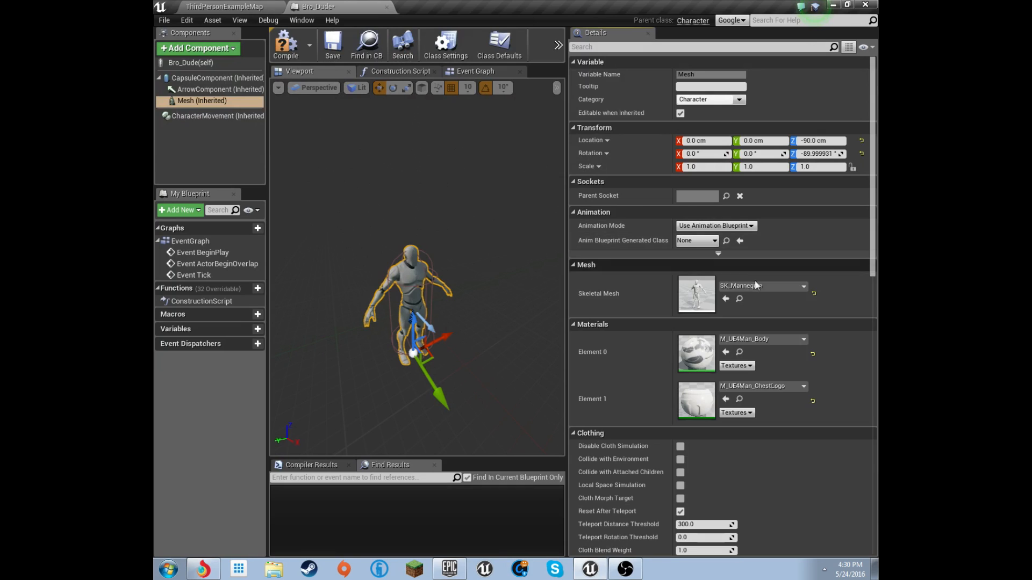
{"action": "left_click", "coordinate": [760, 286]}
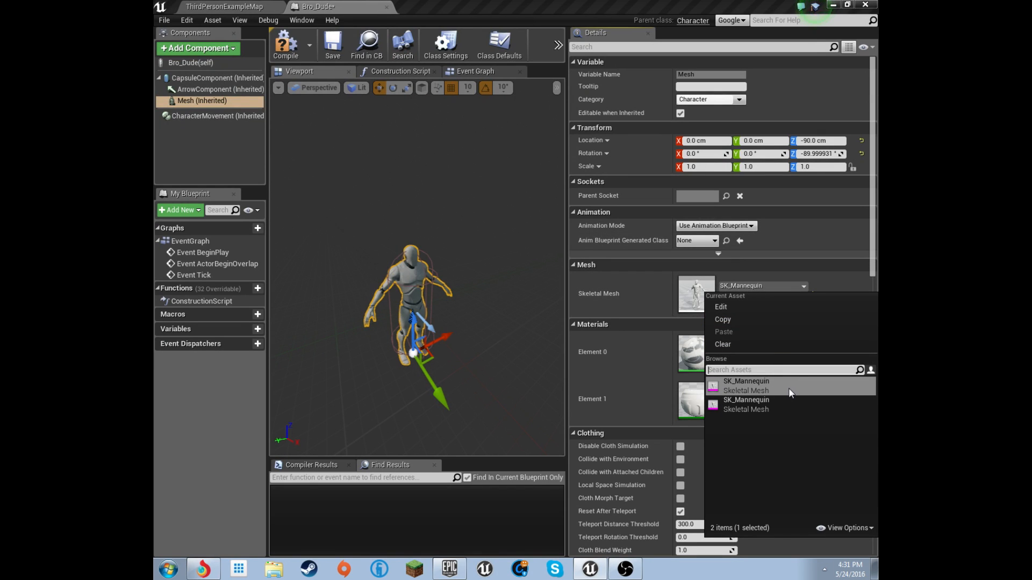
{"action": "left_click", "coordinate": [746, 402]}
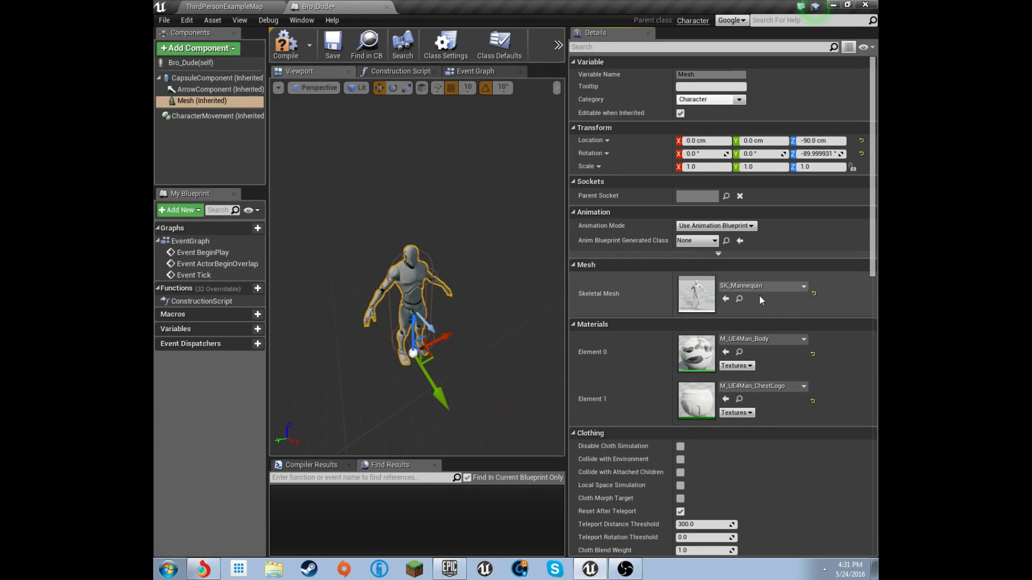
{"action": "left_click", "coordinate": [248, 6]}
{"action": "left_click", "coordinate": [317, 6]}
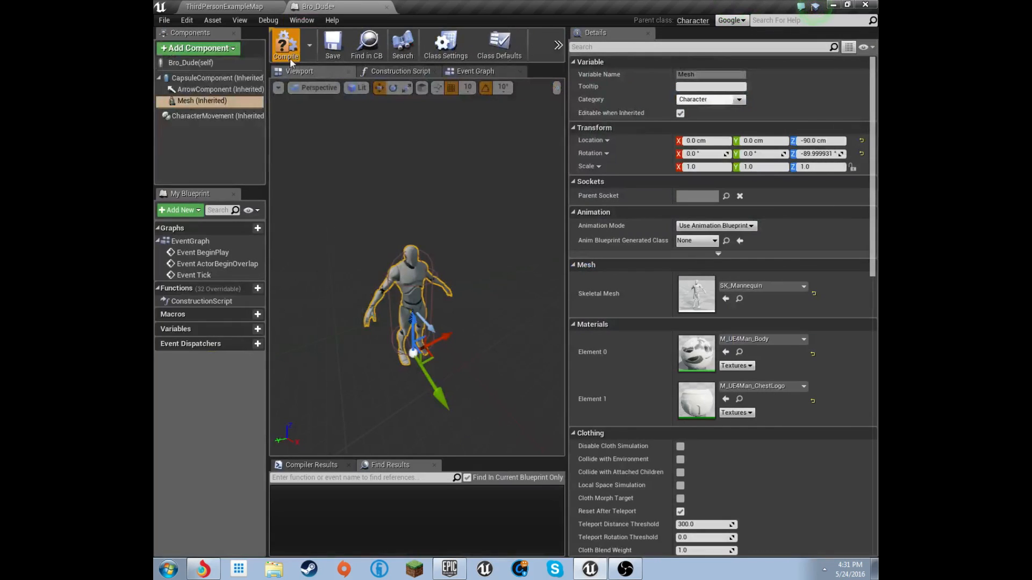
Inspect the unnamed new animation blueprint, close it and delete it from the Anims folder
{"action": "left_click", "coordinate": [247, 6]}
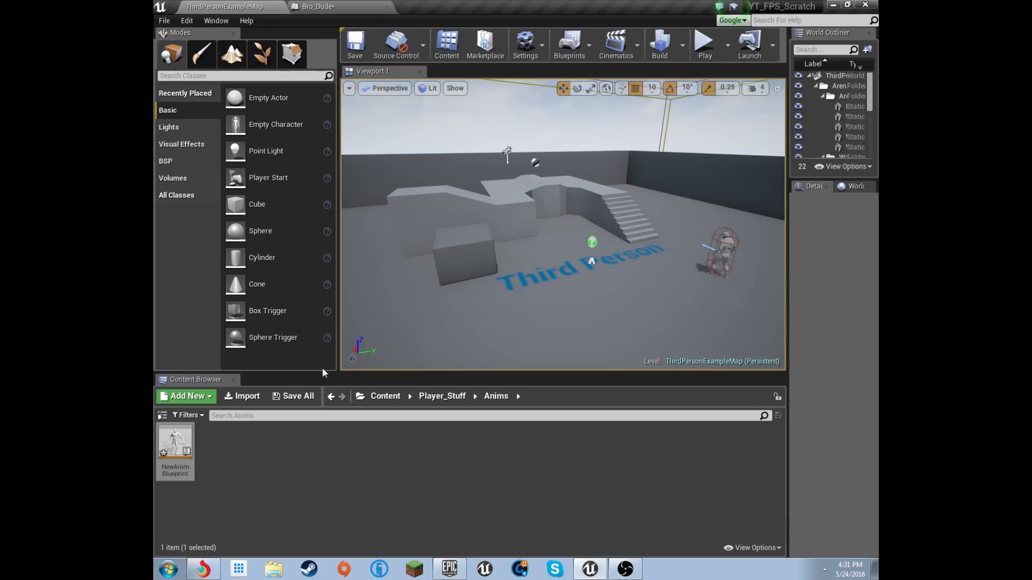
{"action": "double_click", "coordinate": [188, 453]}
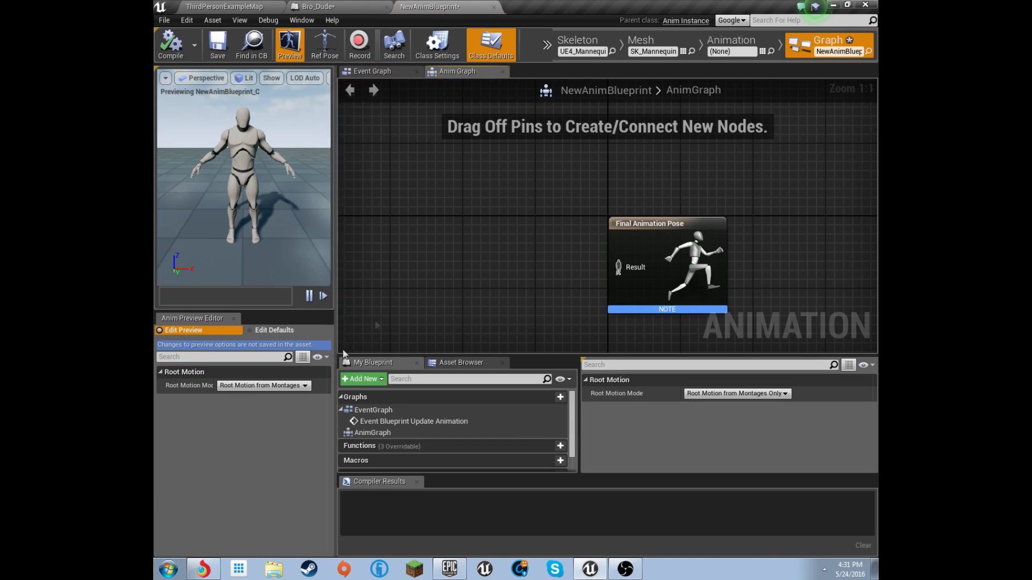
{"action": "left_click", "coordinate": [493, 8]}
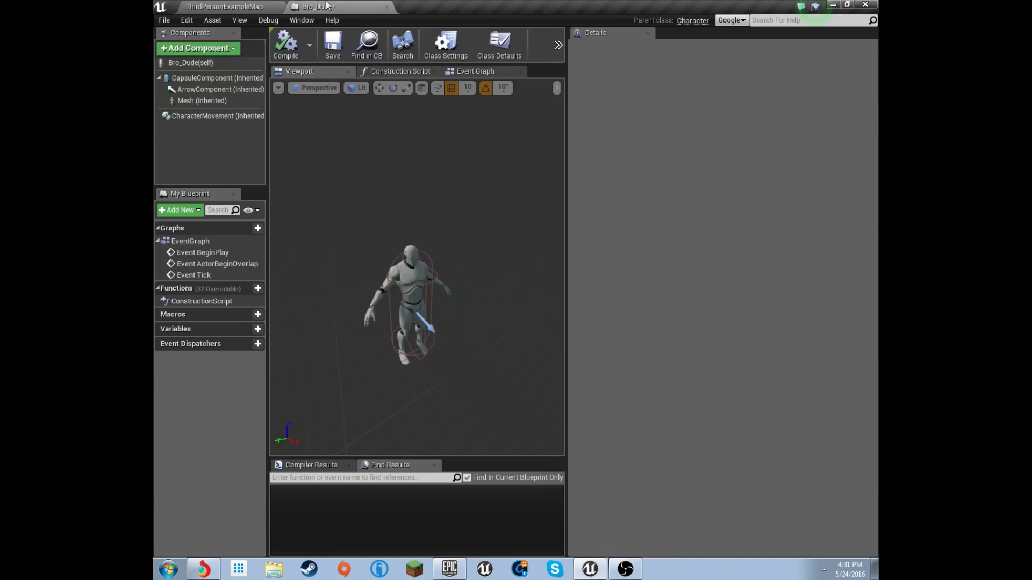
{"action": "left_click", "coordinate": [237, 6]}
{"action": "key", "text": "Delete"}
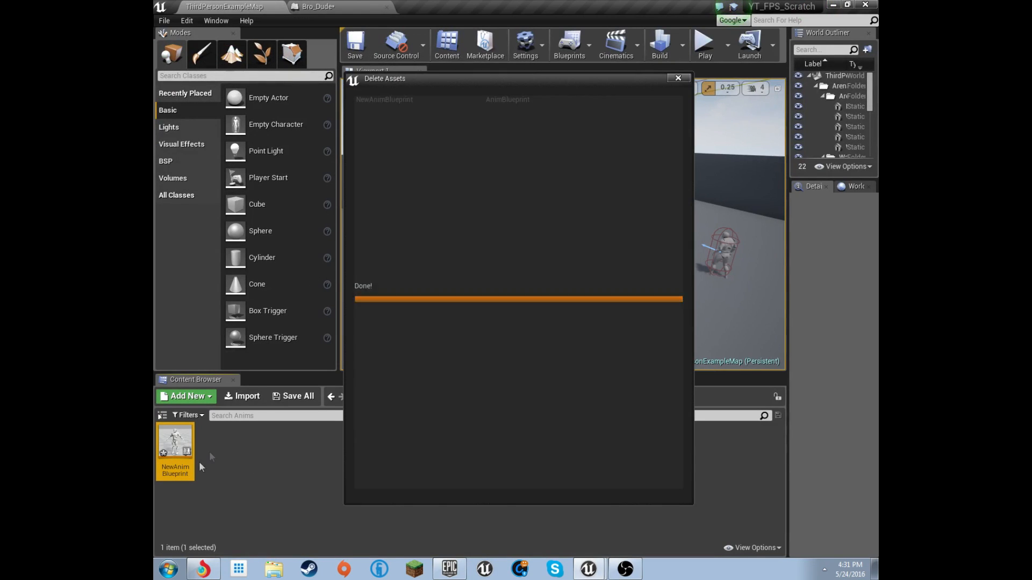
{"action": "left_click", "coordinate": [473, 485]}
Create an animation blueprint in Anims targeting the first UE4_Mannequin_Skeleton and name it Bro_Dude_Anims
{"action": "right_click", "coordinate": [287, 462]}
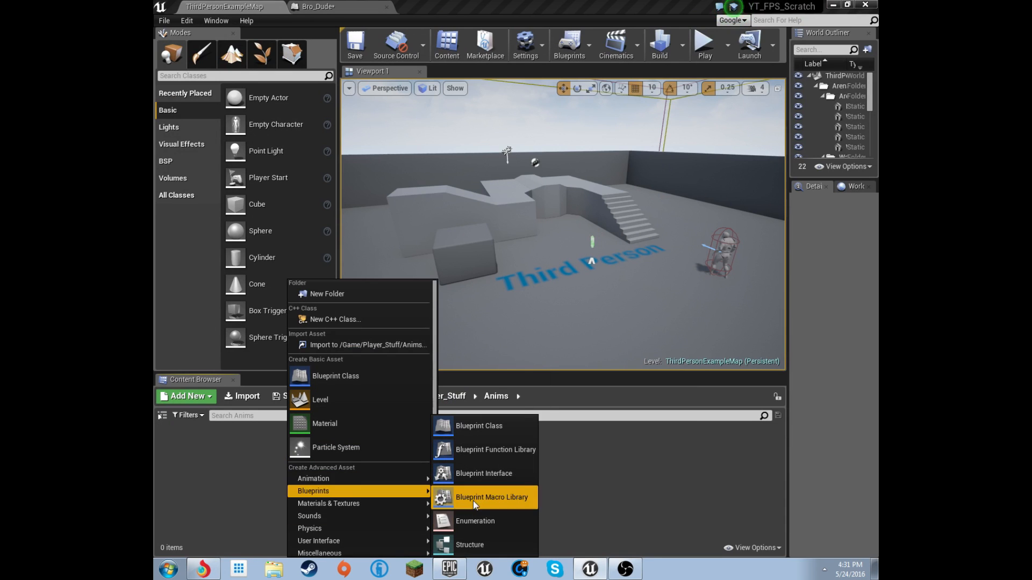
{"action": "mouse_move", "coordinate": [344, 478]}
{"action": "left_click", "coordinate": [476, 427]}
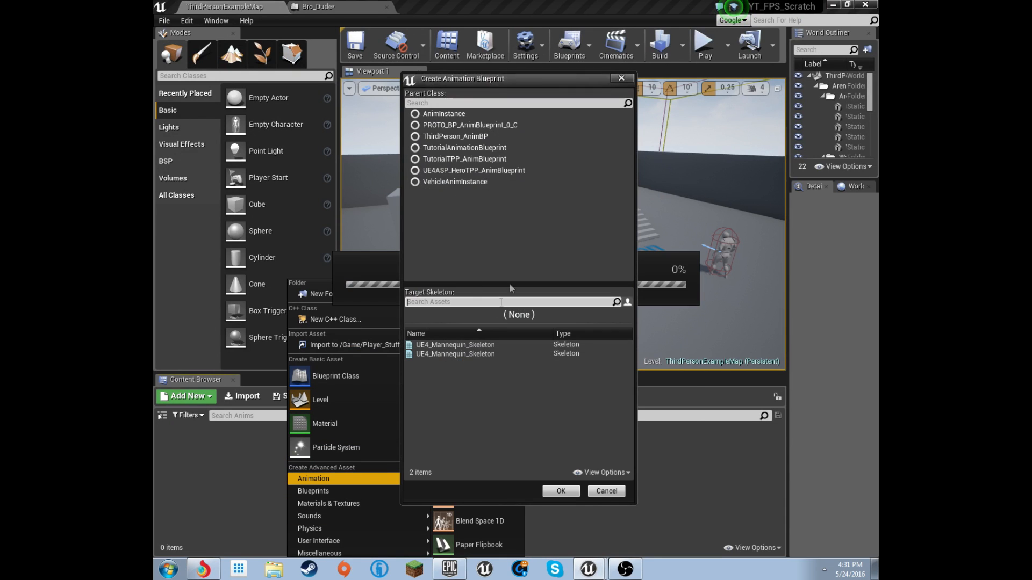
{"action": "left_click", "coordinate": [492, 344]}
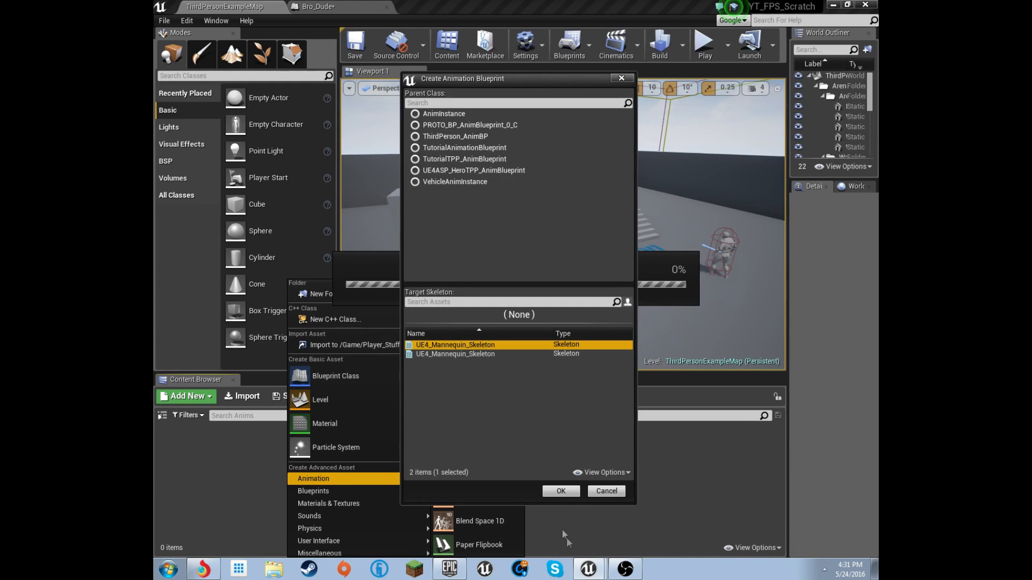
{"action": "left_click", "coordinate": [553, 495]}
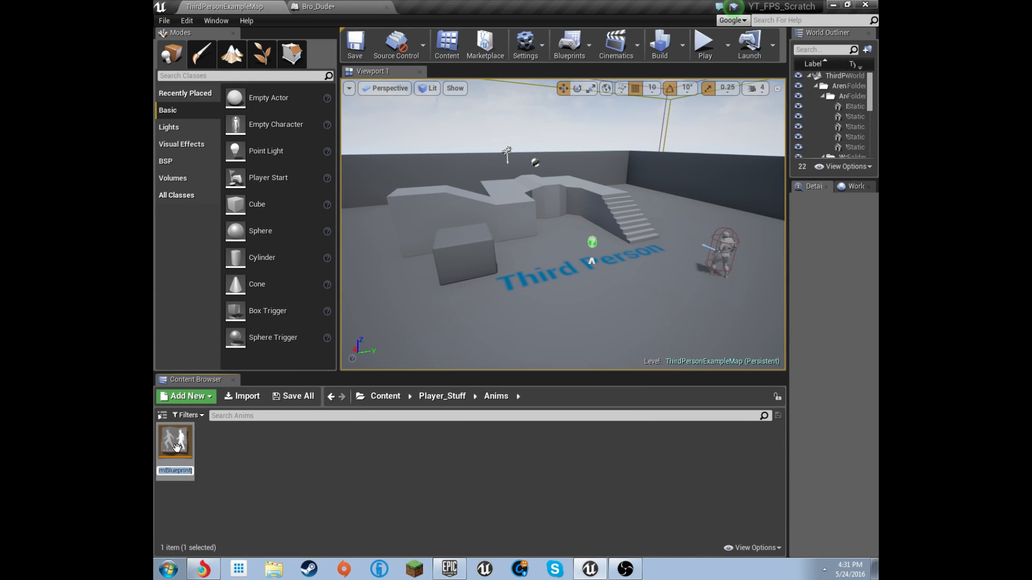
{"action": "type", "text": "BRo"}
{"action": "key", "text": "BackSpace"}
{"action": "key", "text": "BackSpace"}
{"action": "type", "text": "ro_Dude_Anims"}
{"action": "key", "text": "Return"}
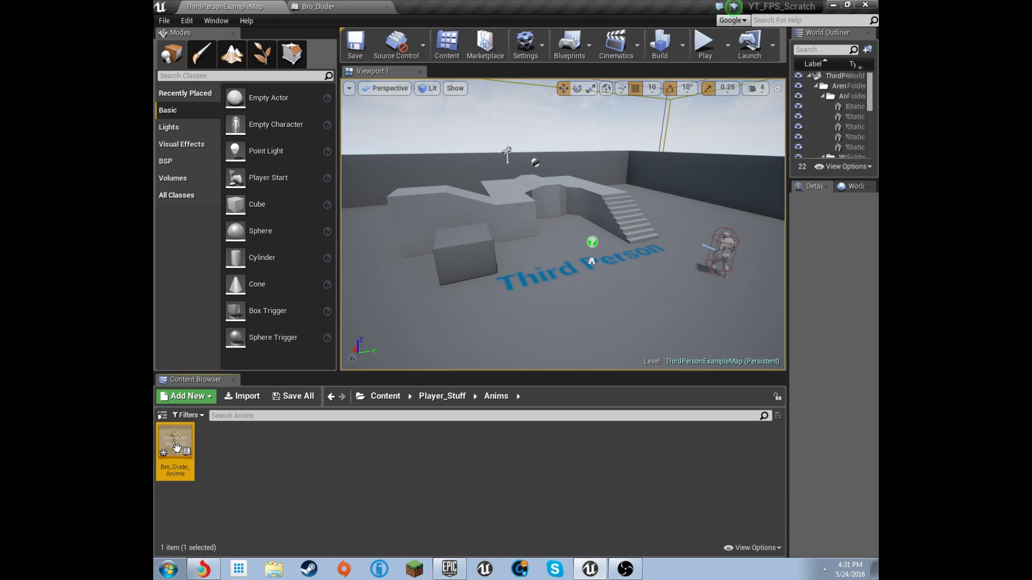
Open the Bro_Dude_Anims blueprint at its AnimGraph, leaving free graph space before the Final Animation Pose node
{"action": "double_click", "coordinate": [174, 442]}
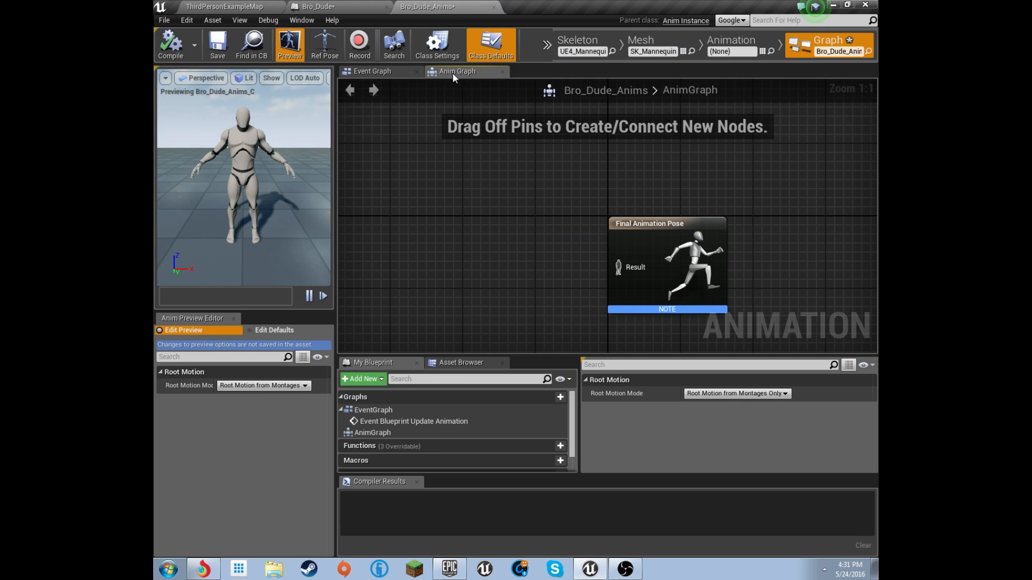
{"action": "right_click_drag", "start_coordinate": [686, 162], "coordinate": [816, 109]}
{"action": "scroll", "coordinate": [621, 170], "scroll_direction": "down", "scroll_amount": 2}
{"action": "right_click_drag", "start_coordinate": [713, 166], "coordinate": [629, 218]}
{"action": "right_click", "coordinate": [582, 220]}
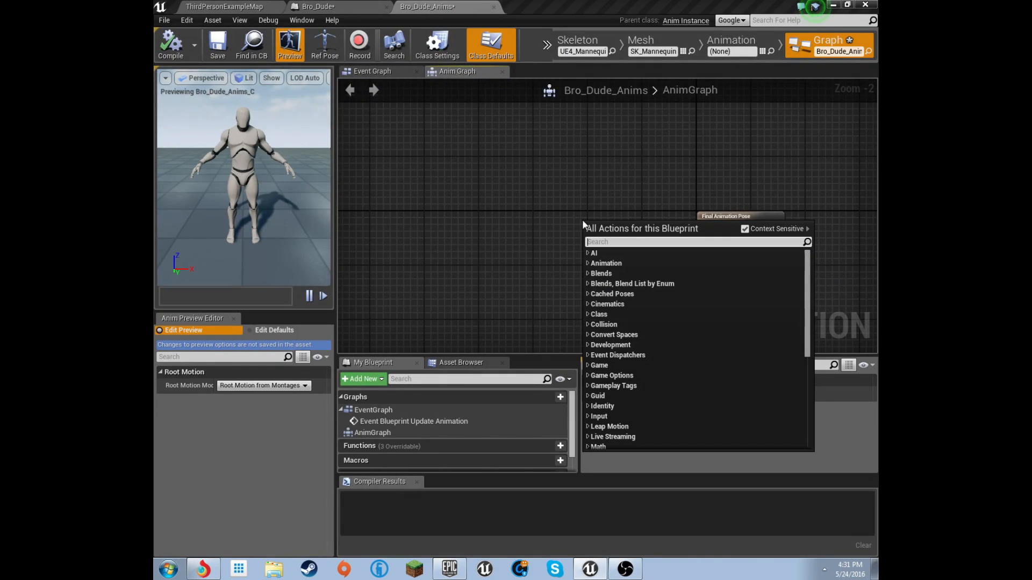
{"action": "type", "text": "loco"}
{"action": "key", "text": "BackSpace"}
{"action": "key", "text": "BackSpace"}
{"action": "key", "text": "BackSpace"}
{"action": "key", "text": "BackSpace"}
{"action": "left_click", "coordinate": [381, 99]}
{"action": "left_click", "coordinate": [225, 7]}
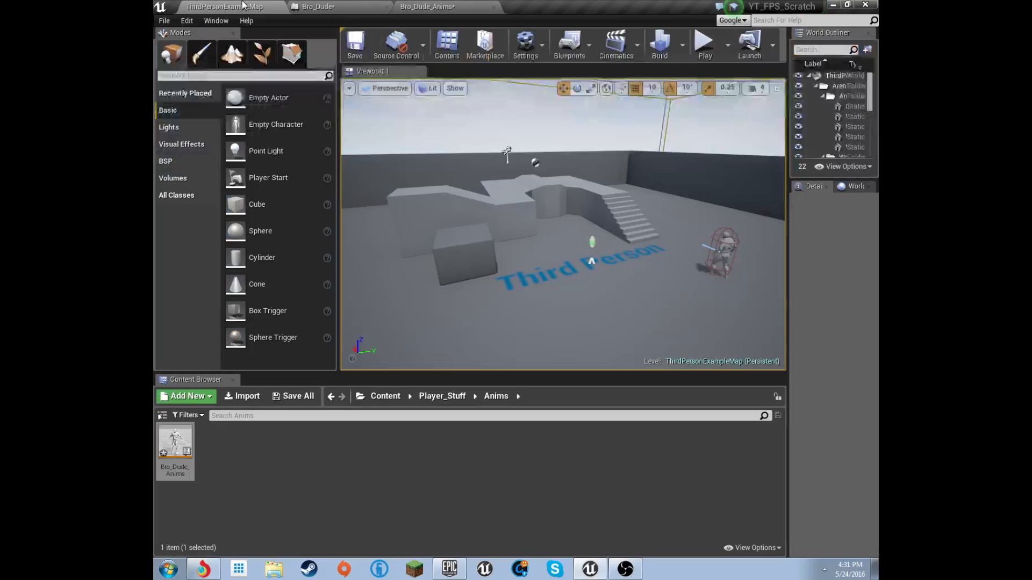
{"action": "left_click", "coordinate": [441, 395]}
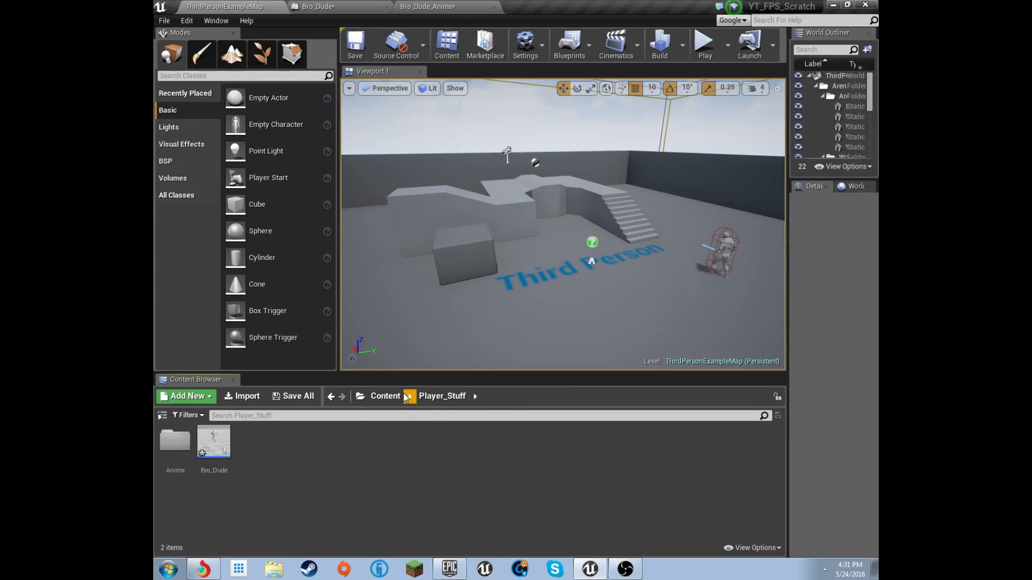
Add a new state machine to the Bro_Dude_Anims AnimGraph and place it well before the Final Animation Pose node
{"action": "left_click", "coordinate": [427, 6]}
{"action": "right_click", "coordinate": [601, 234]}
{"action": "type", "text": "state"}
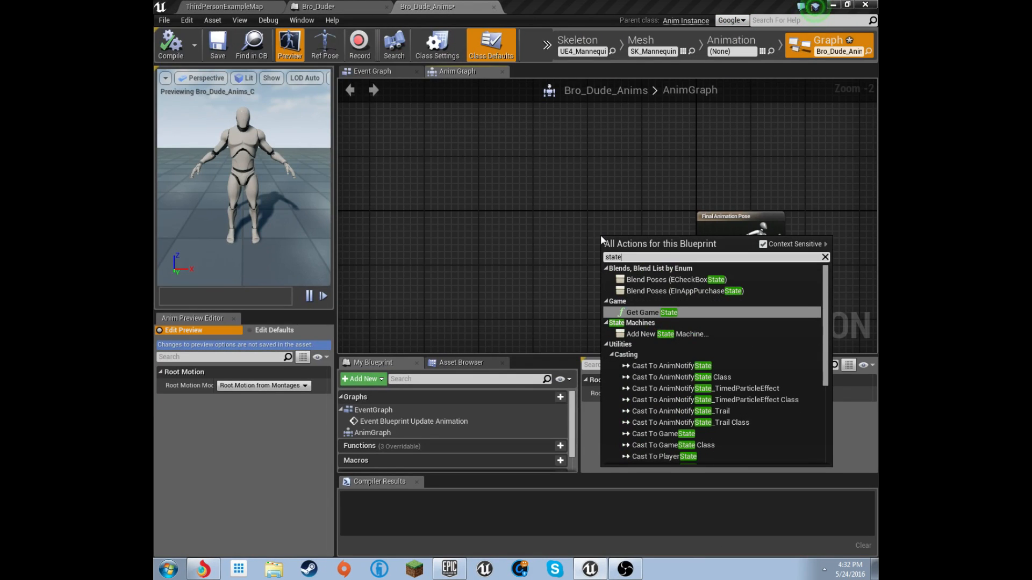
{"action": "key", "text": "Down"}
{"action": "key", "text": "Return"}
{"action": "left_click_drag", "start_coordinate": [620, 243], "coordinate": [568, 245]}
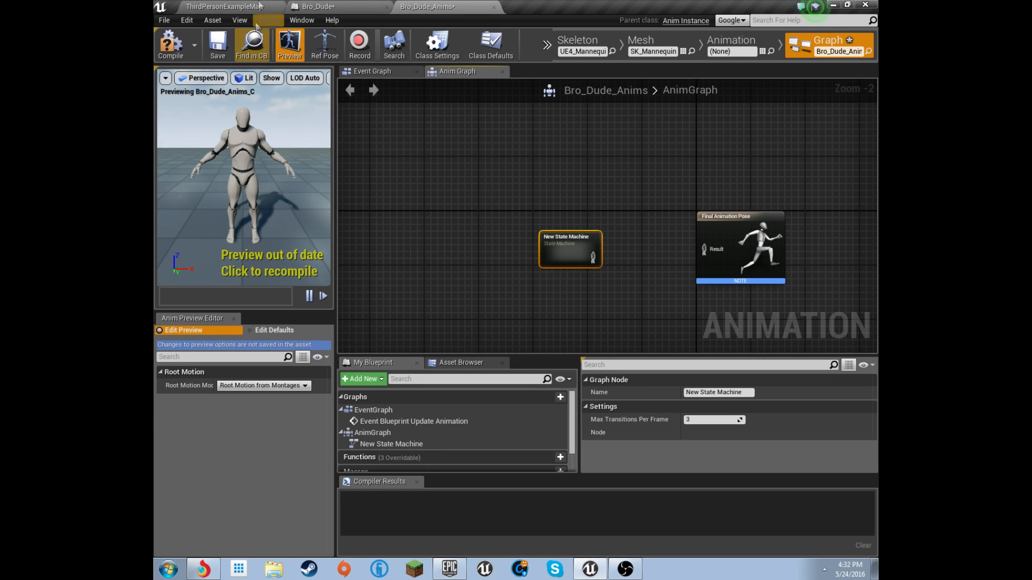
{"action": "left_click", "coordinate": [240, 6]}
{"action": "left_click", "coordinate": [386, 396]}
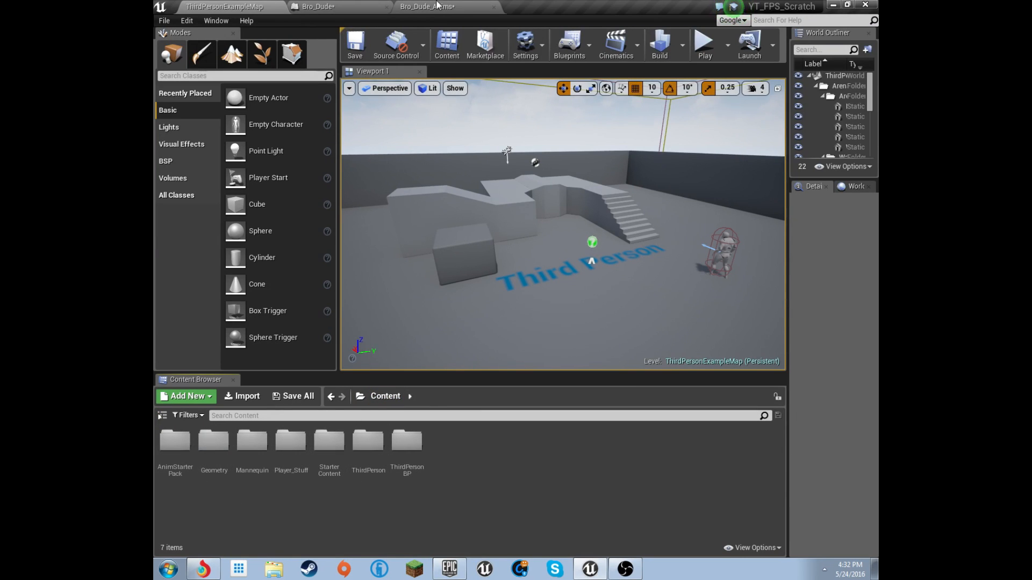
{"action": "left_click", "coordinate": [402, 6]}
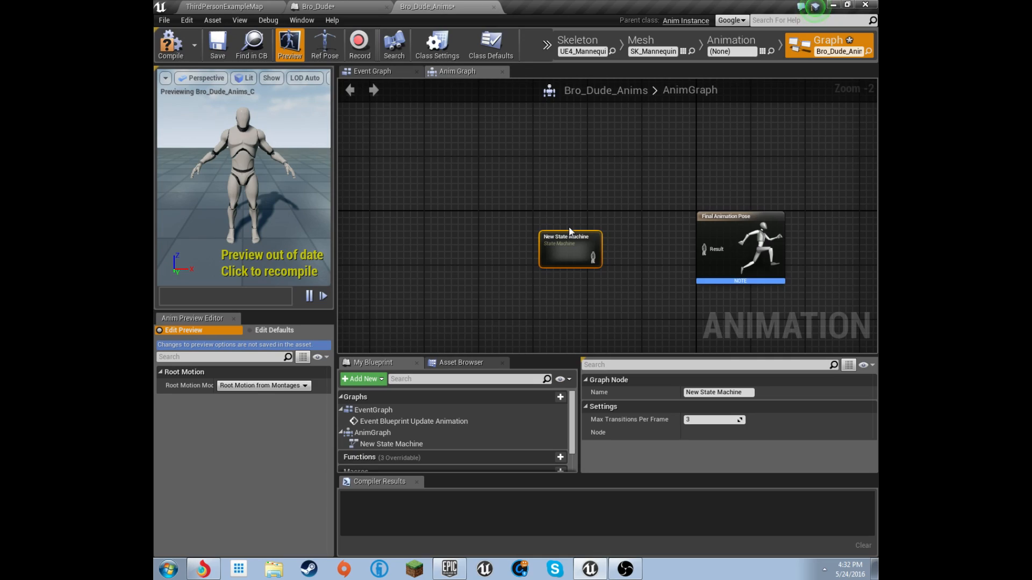
{"action": "left_click_drag", "start_coordinate": [650, 5], "coordinate": [501, 1]}
Rename the new state machine as Locomotion
{"action": "left_click", "coordinate": [699, 393]}
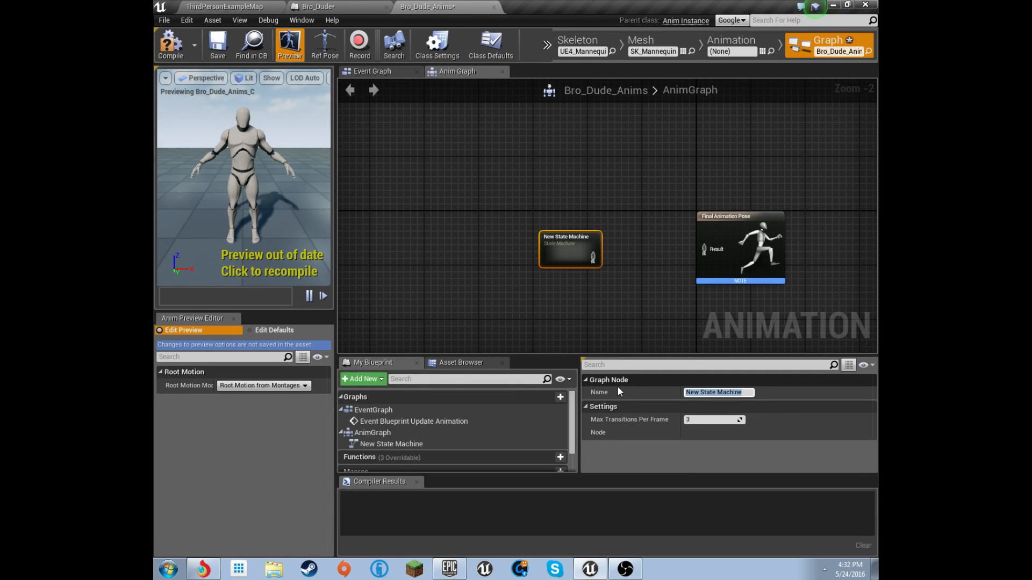
{"action": "type", "text": "Locomotion"}
{"action": "key", "text": "Return"}
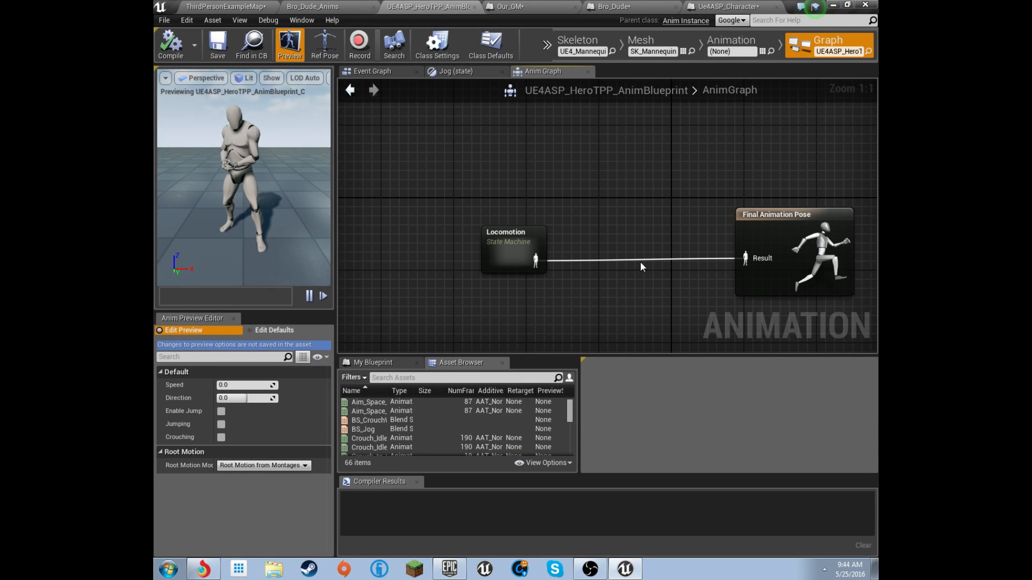
Examine the states and transitions inside the Locomotion state machine of UE4ASP_HeroTPP_AnimBlueprint
{"action": "left_click", "coordinate": [602, 571]}
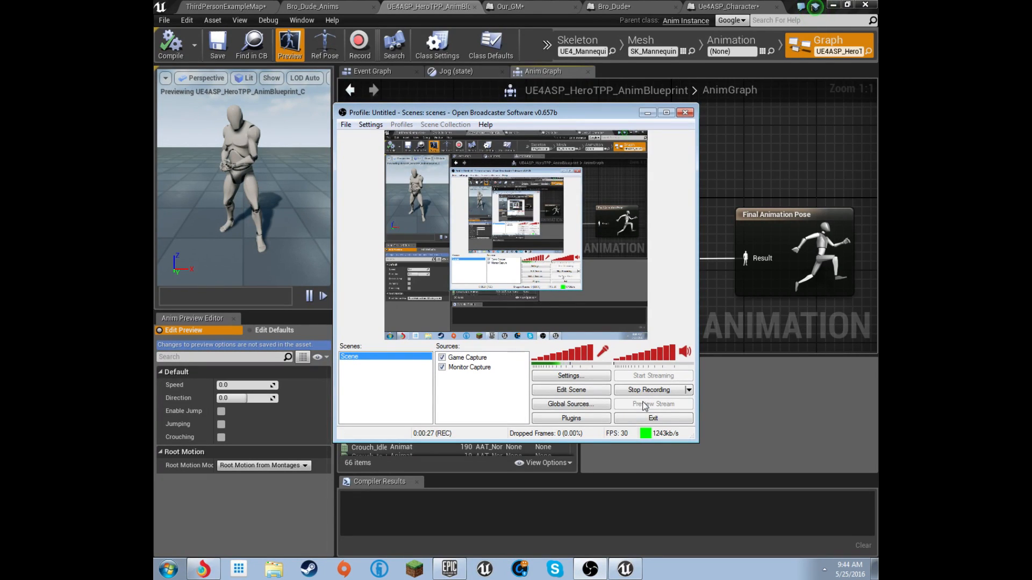
{"action": "left_click", "coordinate": [590, 569]}
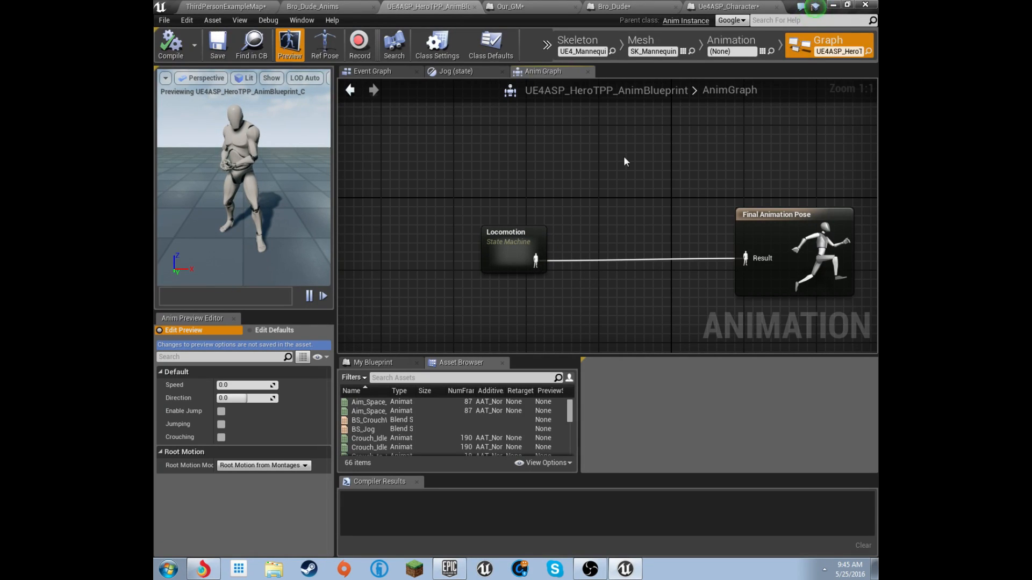
{"action": "double_click", "coordinate": [510, 250]}
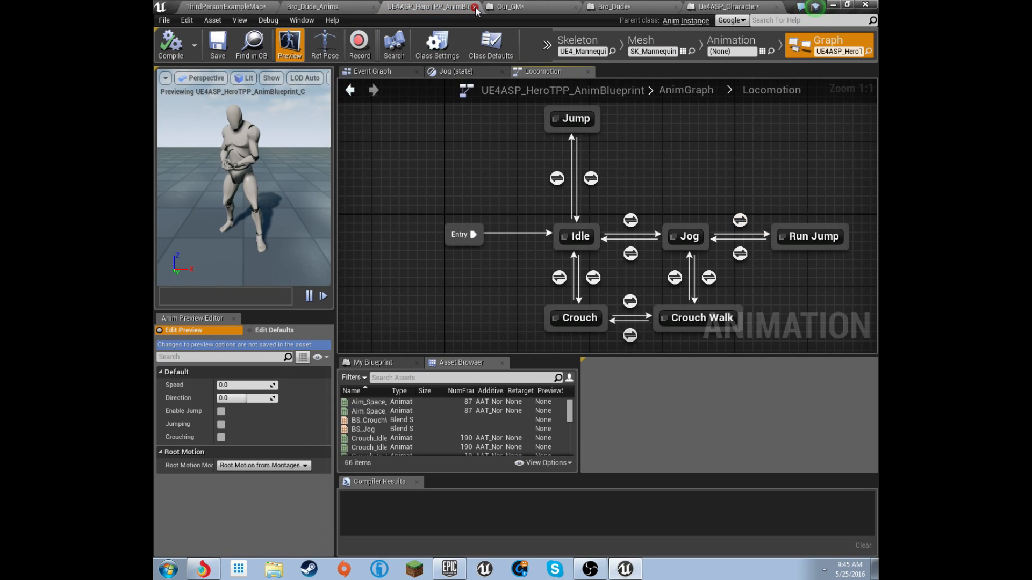
Go back to Bro_Dude_Anims and reopen its Locomotion state machine from the AnimGraph
{"action": "left_click", "coordinate": [312, 6]}
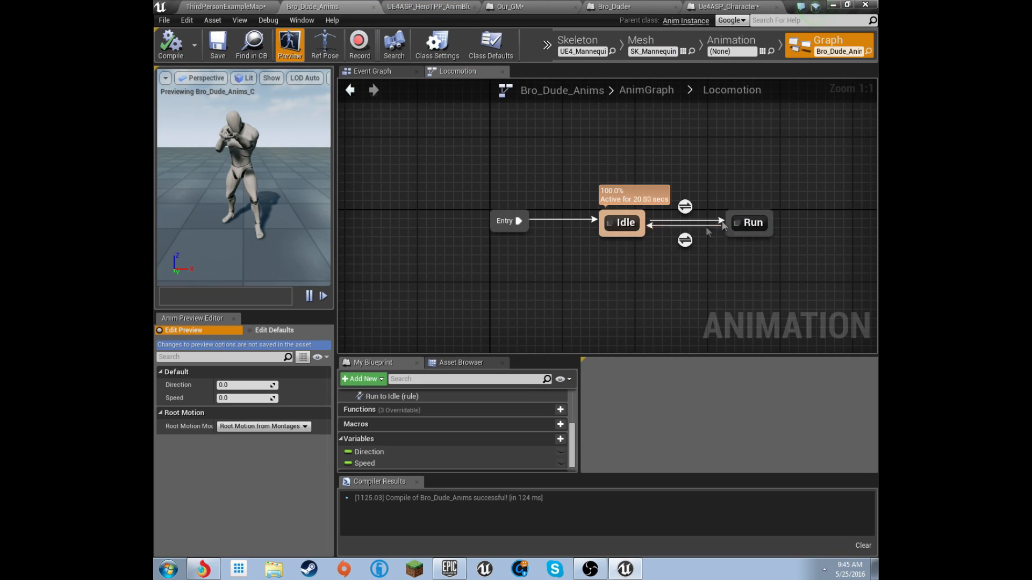
{"action": "left_click", "coordinate": [646, 90]}
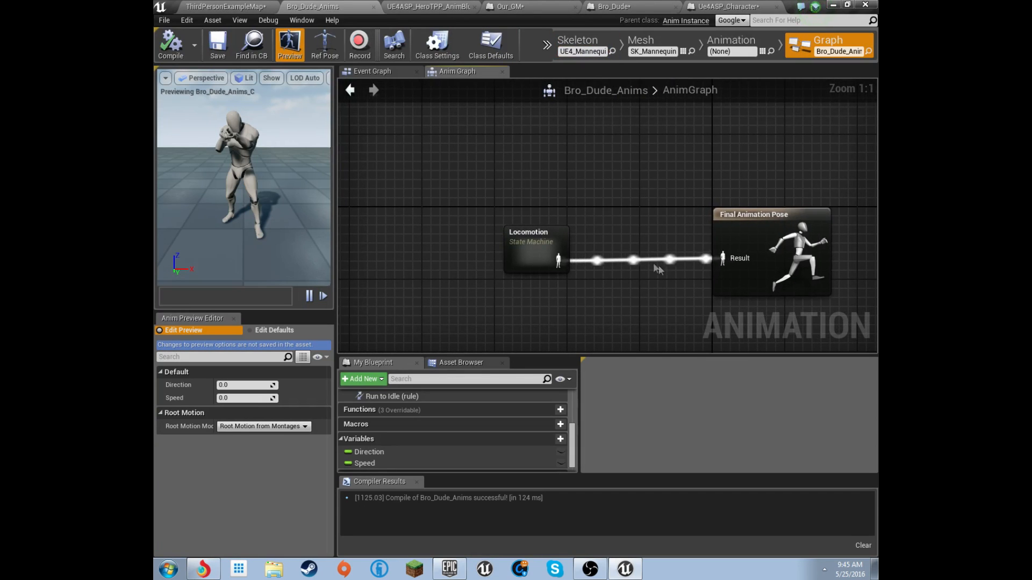
{"action": "double_click", "coordinate": [541, 250]}
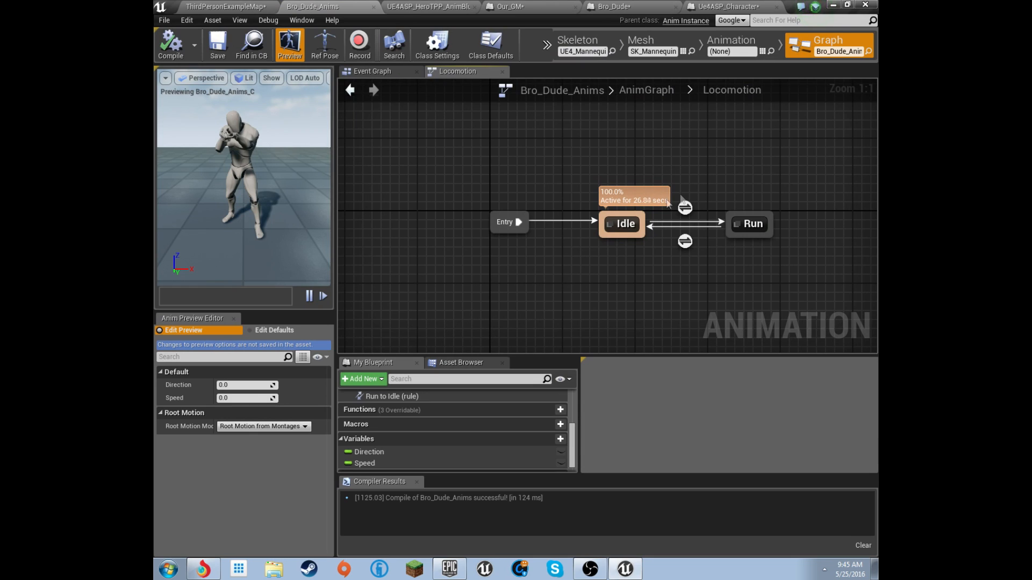
Try out a new state linked from Entry, and restore Entry's link to the Idle state with a recompile
{"action": "left_click_drag", "start_coordinate": [519, 222], "coordinate": [574, 262]}
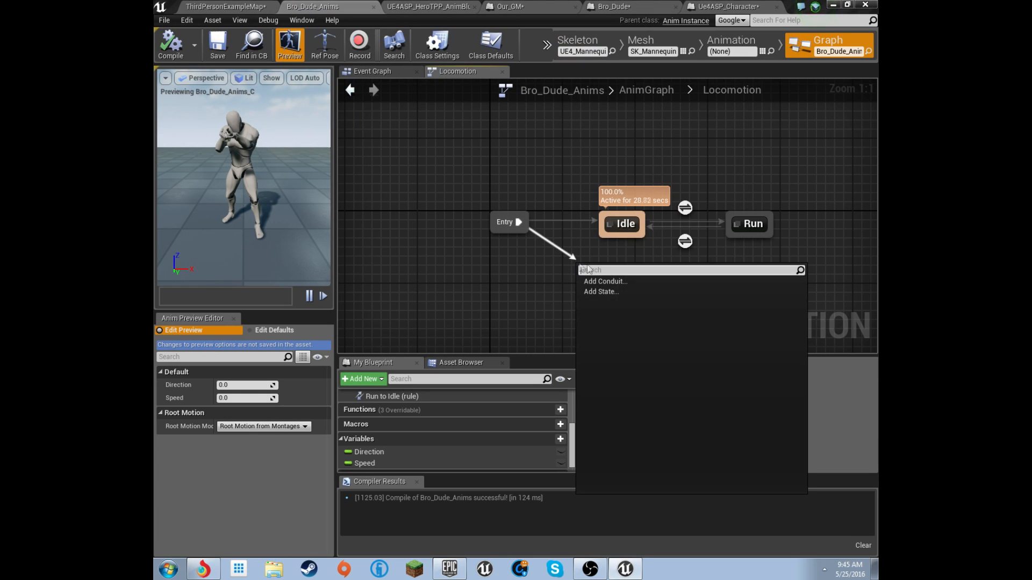
{"action": "left_click", "coordinate": [627, 291]}
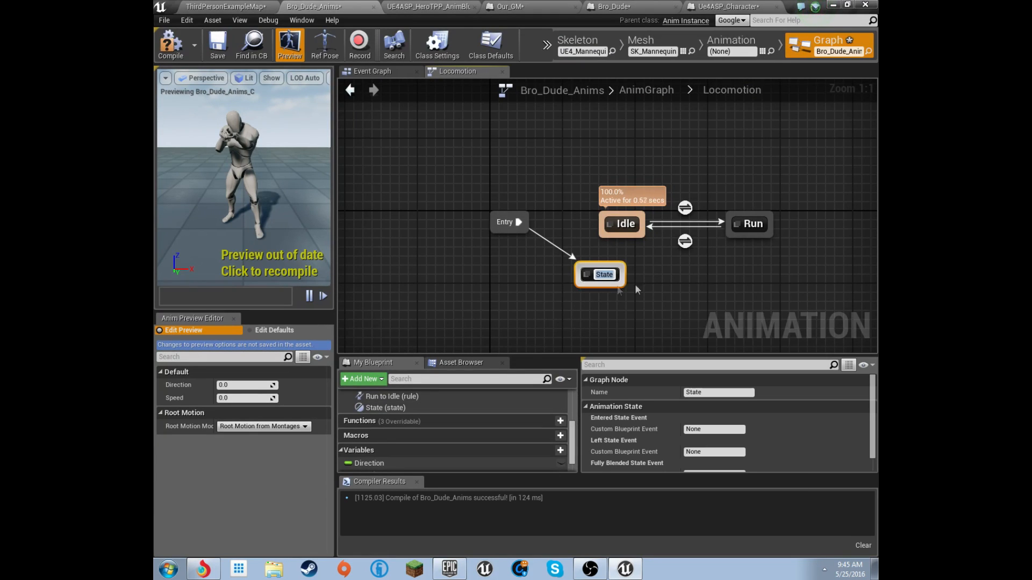
{"action": "left_click", "coordinate": [623, 275]}
{"action": "key", "text": "Delete"}
{"action": "left_click_drag", "start_coordinate": [525, 223], "coordinate": [608, 228]}
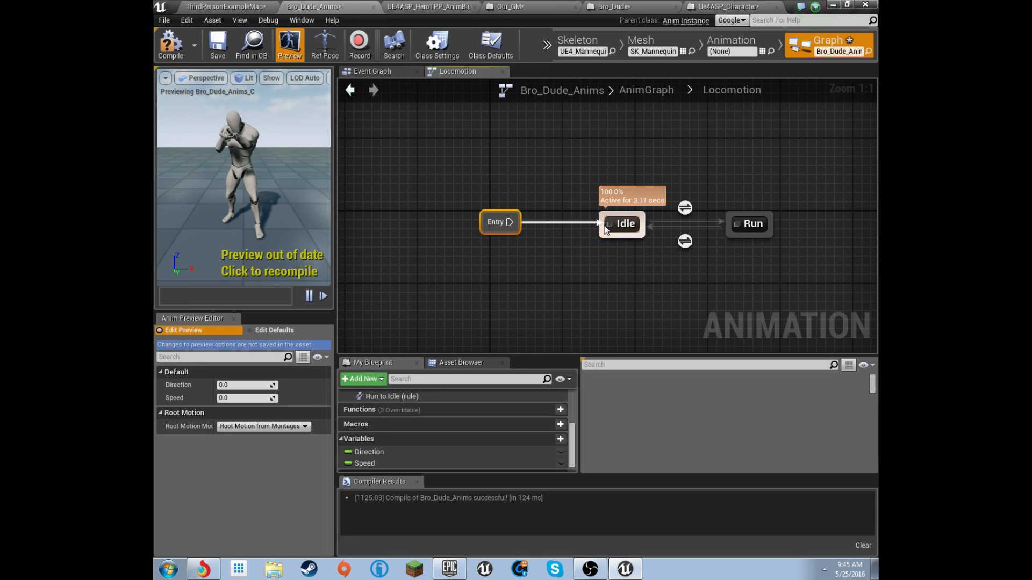
{"action": "left_click", "coordinate": [297, 254]}
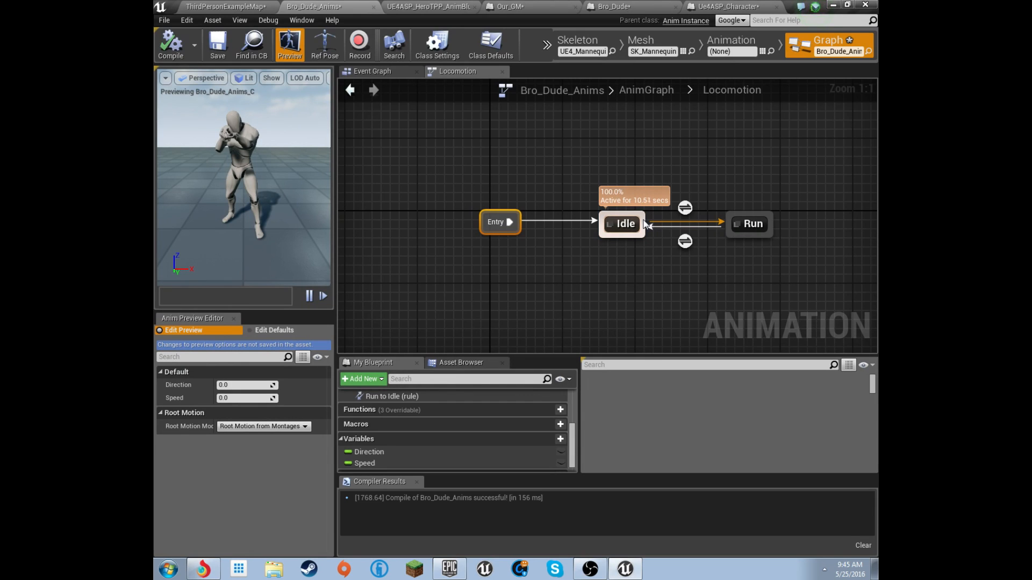
Try an extra transition from Run to Idle, and remove the duplicate rule with a recompile
{"action": "left_click_drag", "start_coordinate": [645, 223], "coordinate": [759, 261]}
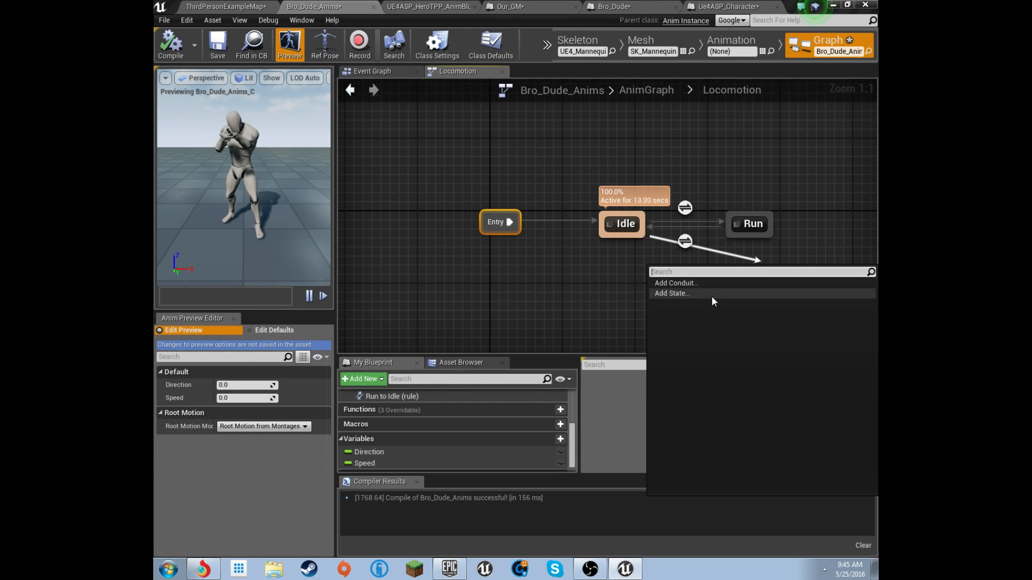
{"action": "left_click", "coordinate": [569, 298]}
{"action": "left_click_drag", "start_coordinate": [729, 231], "coordinate": [643, 232]}
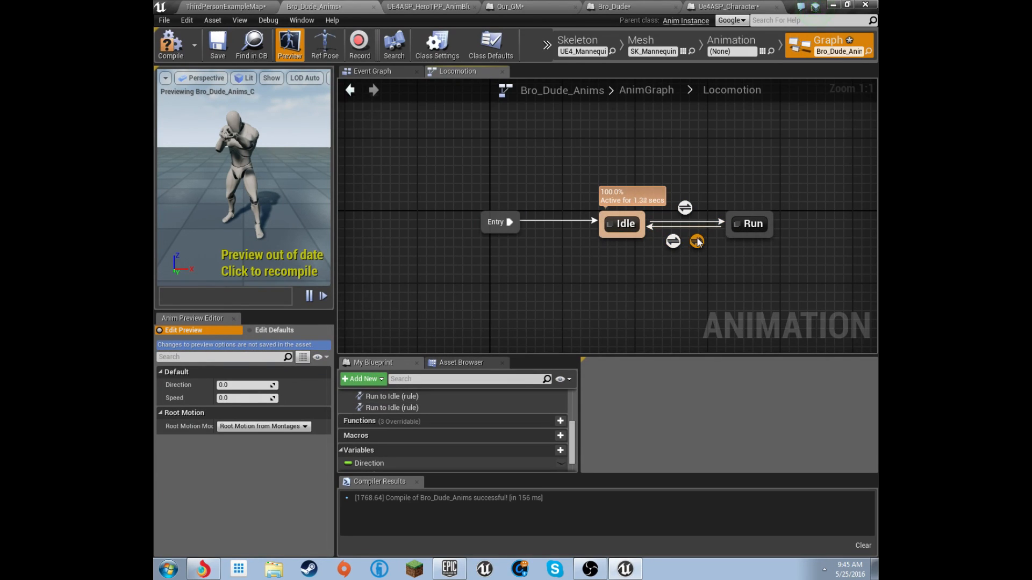
{"action": "right_click", "coordinate": [675, 244]}
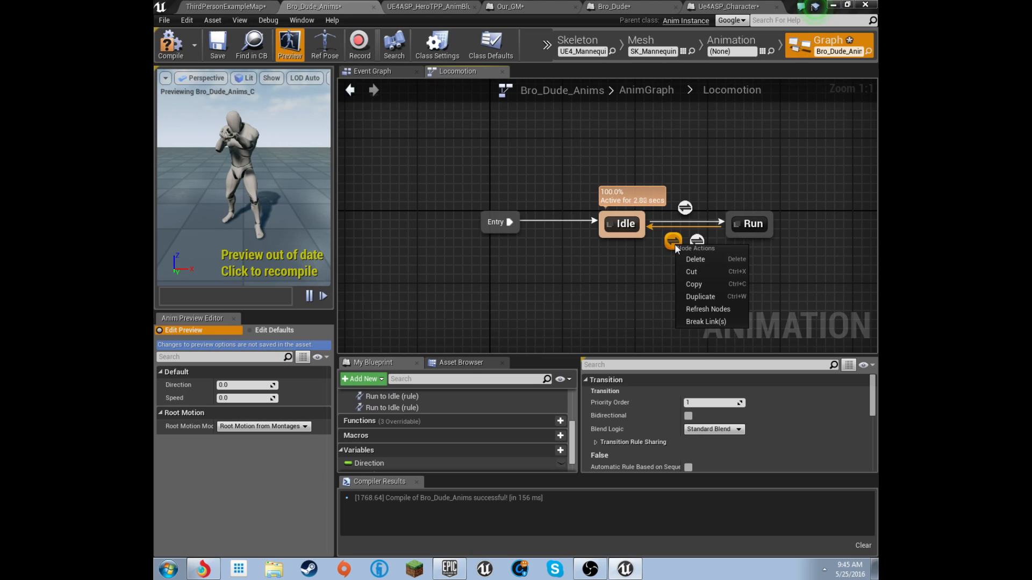
{"action": "left_click", "coordinate": [703, 271]}
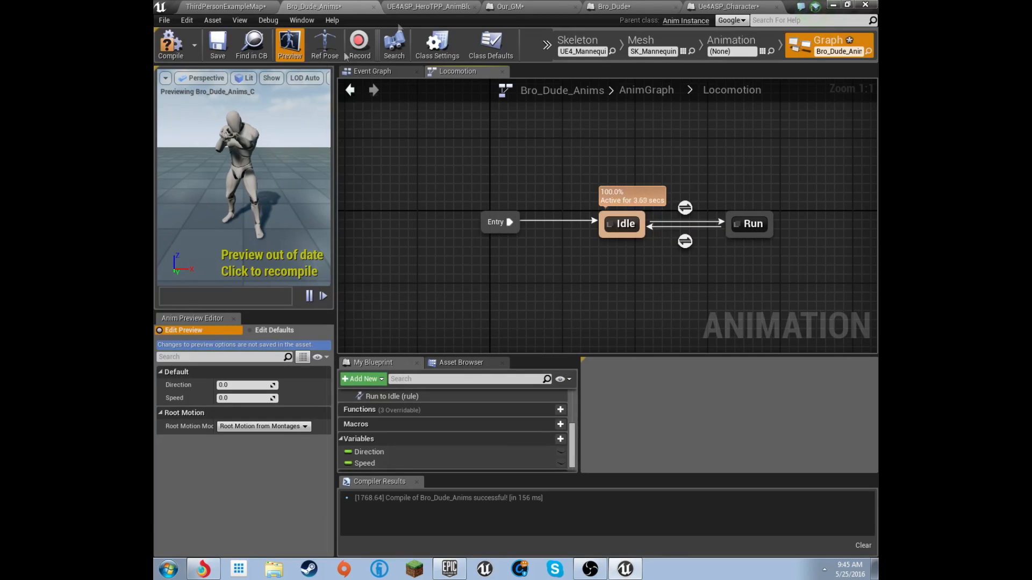
{"action": "left_click", "coordinate": [304, 268]}
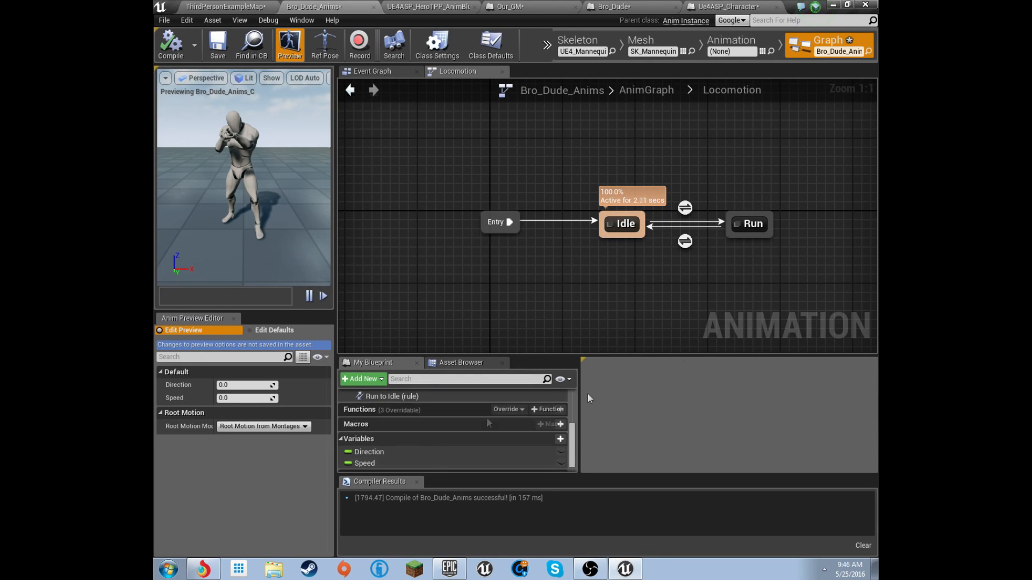
Open the Idle state and search the animation assets for "idle" to preview Idle_Rifle_Ironsights
{"action": "double_click", "coordinate": [623, 225]}
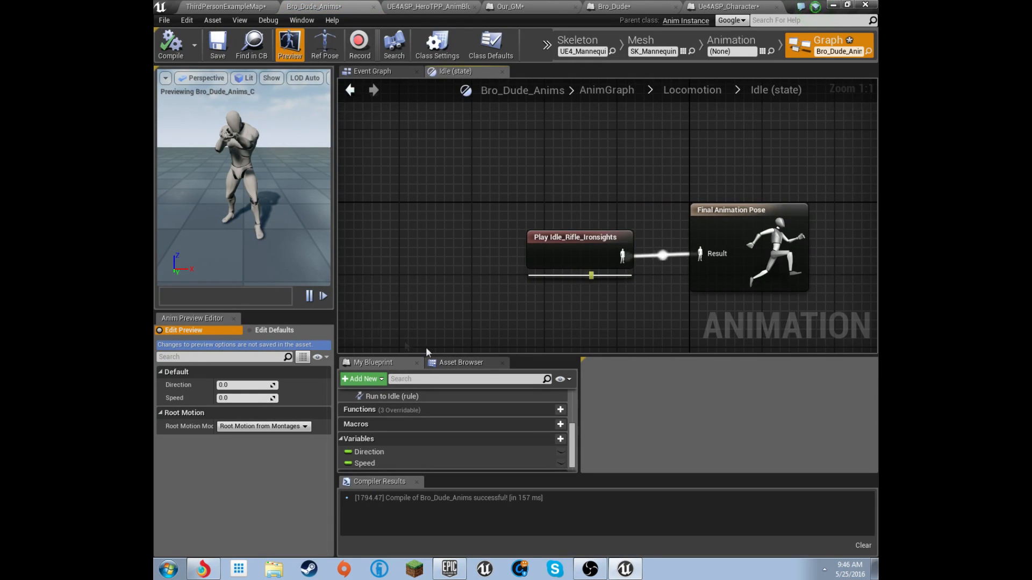
{"action": "left_click", "coordinate": [462, 362]}
{"action": "left_click", "coordinate": [433, 376]}
{"action": "type", "text": "idle"}
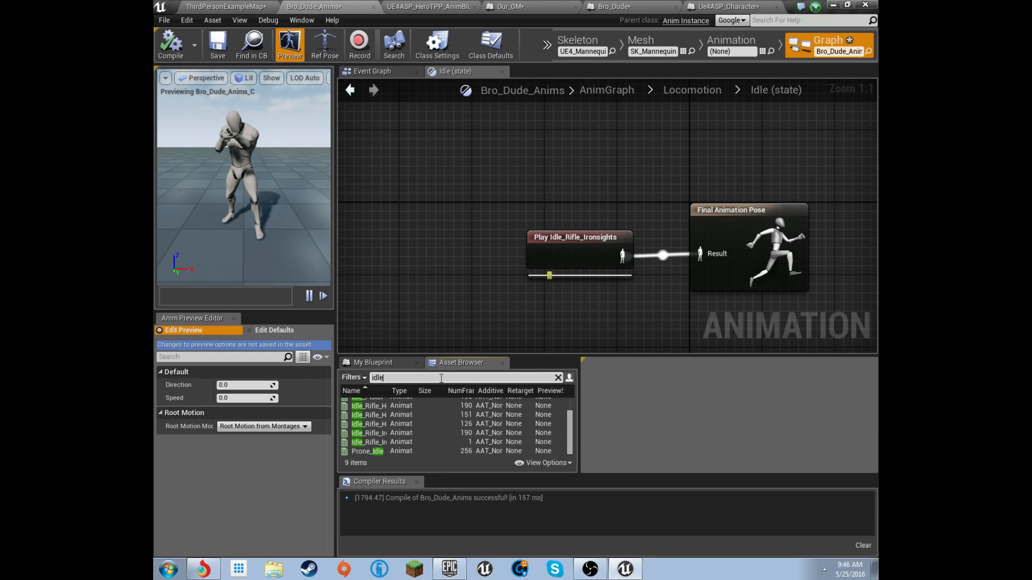
{"action": "left_click", "coordinate": [422, 433]}
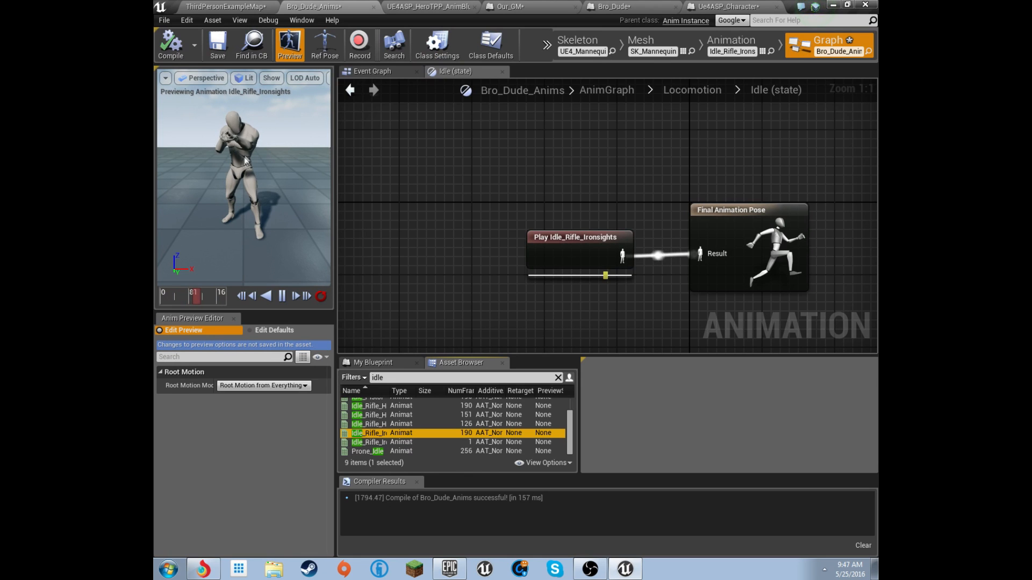
Open Idle_Rifle_Ironsights from the Player_Stuff Anims folder and scrub its timeline, closing the UE4ASP_HeroTPP_AnimBlueprint editor
{"action": "left_click", "coordinate": [226, 5]}
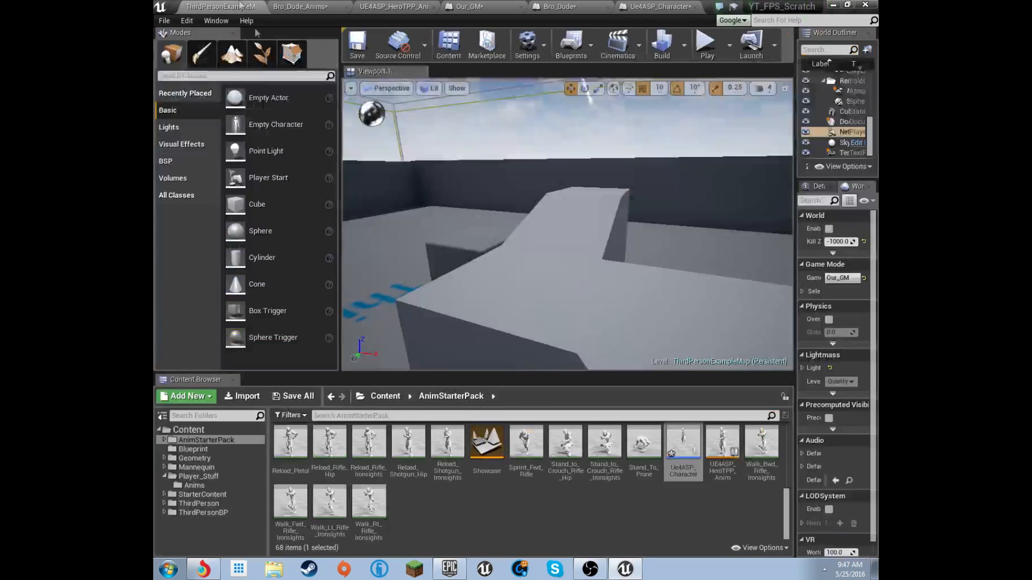
{"action": "left_click", "coordinate": [207, 484]}
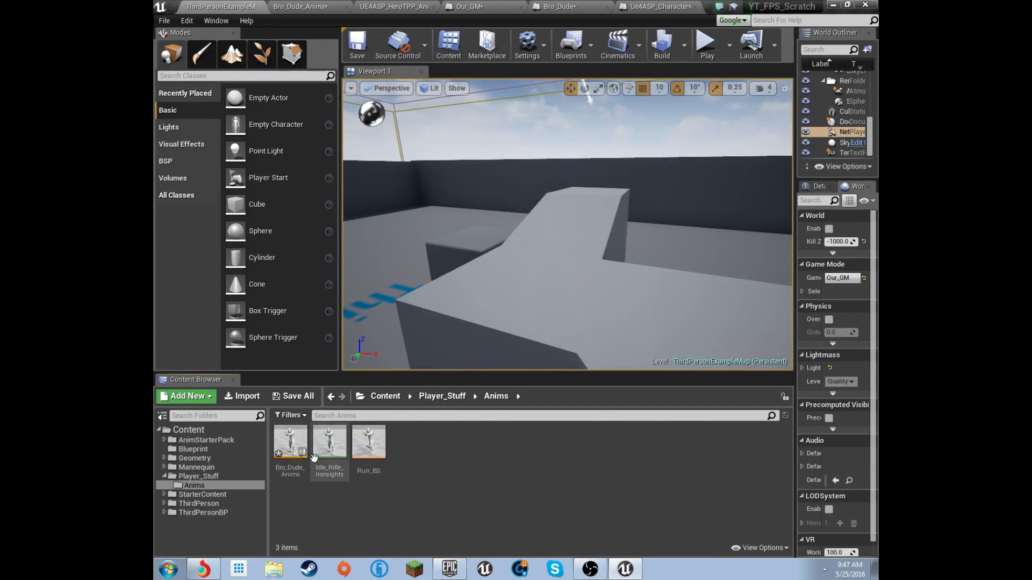
{"action": "double_click", "coordinate": [337, 472]}
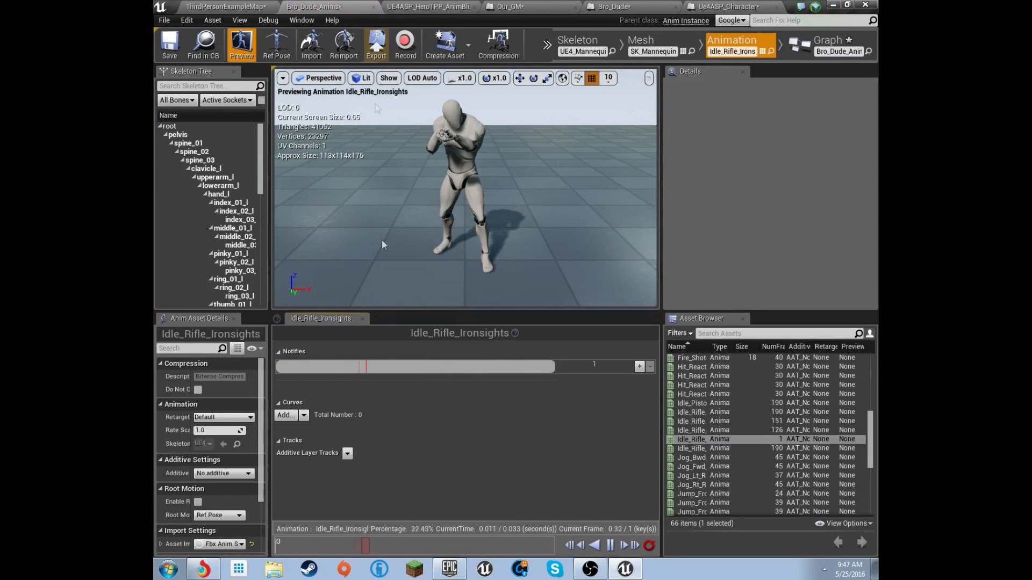
{"action": "left_click", "coordinate": [474, 7]}
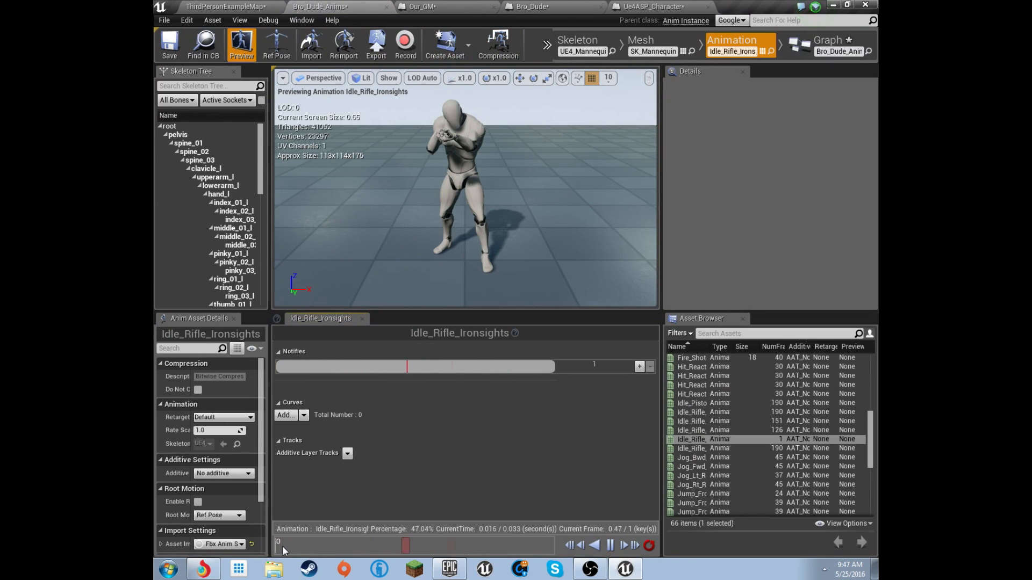
{"action": "left_click", "coordinate": [519, 540]}
{"action": "left_click", "coordinate": [487, 544]}
{"action": "left_click", "coordinate": [279, 546]}
Return to the Bro_Dude_Anims Locomotion graph and open the Run state to inspect its node setup
{"action": "left_click", "coordinate": [841, 49]}
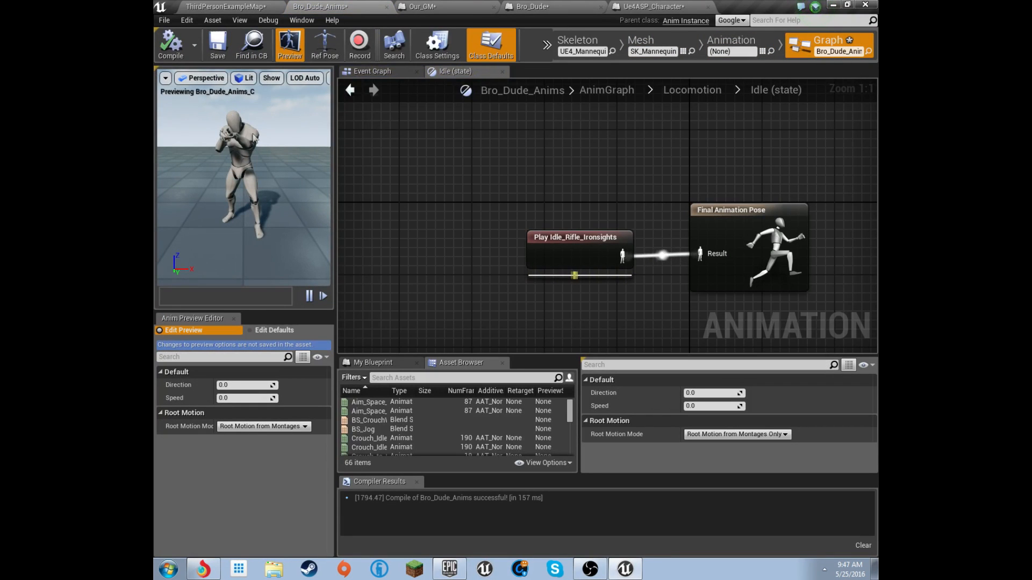
{"action": "left_click", "coordinate": [703, 89]}
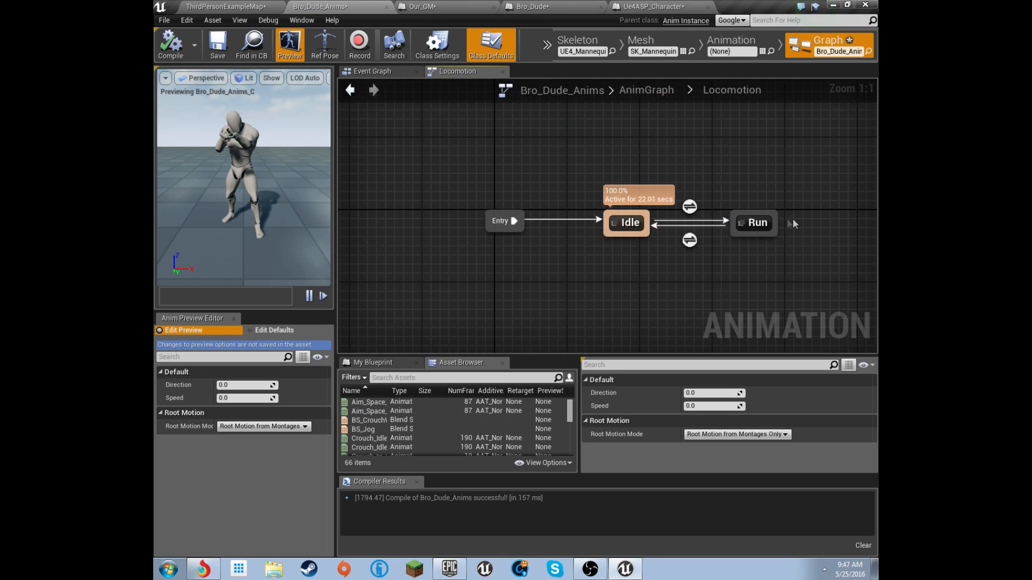
{"action": "double_click", "coordinate": [761, 225]}
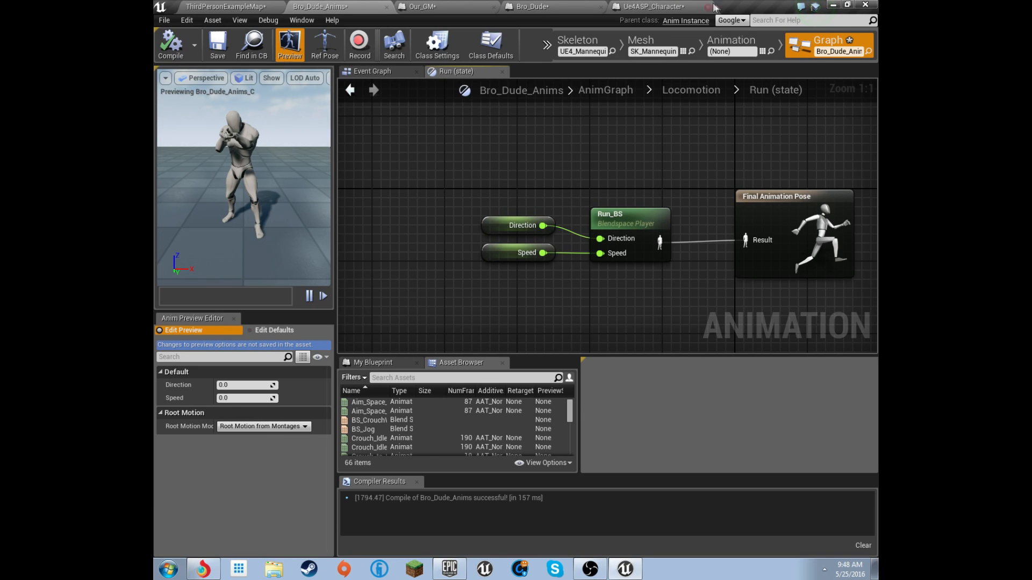
{"action": "left_click", "coordinate": [516, 6]}
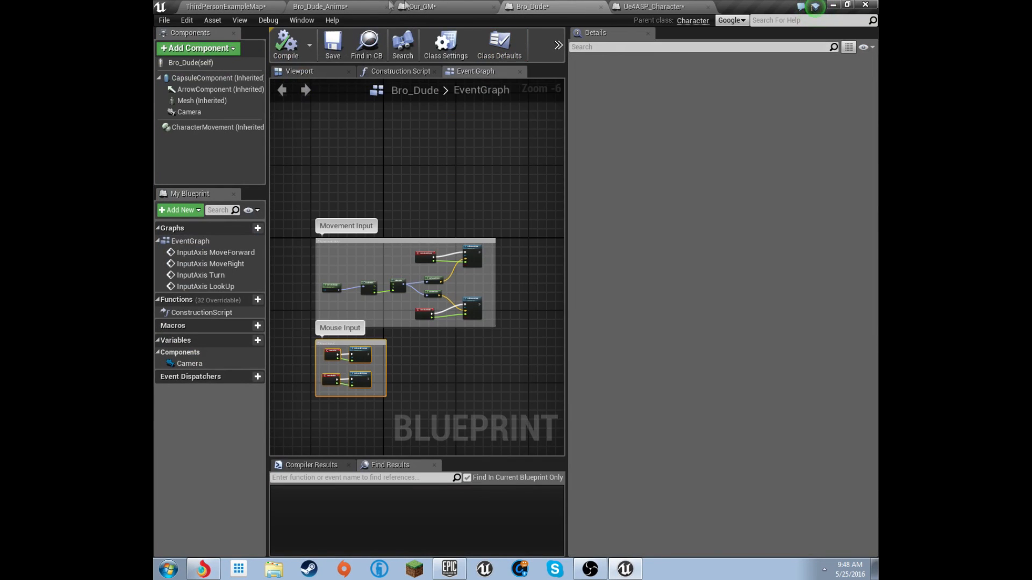
{"action": "left_click", "coordinate": [391, 6]}
Open the Run_BS blend space and examine the ranges and divisions of its Direction and Speed axes
{"action": "double_click", "coordinate": [630, 220]}
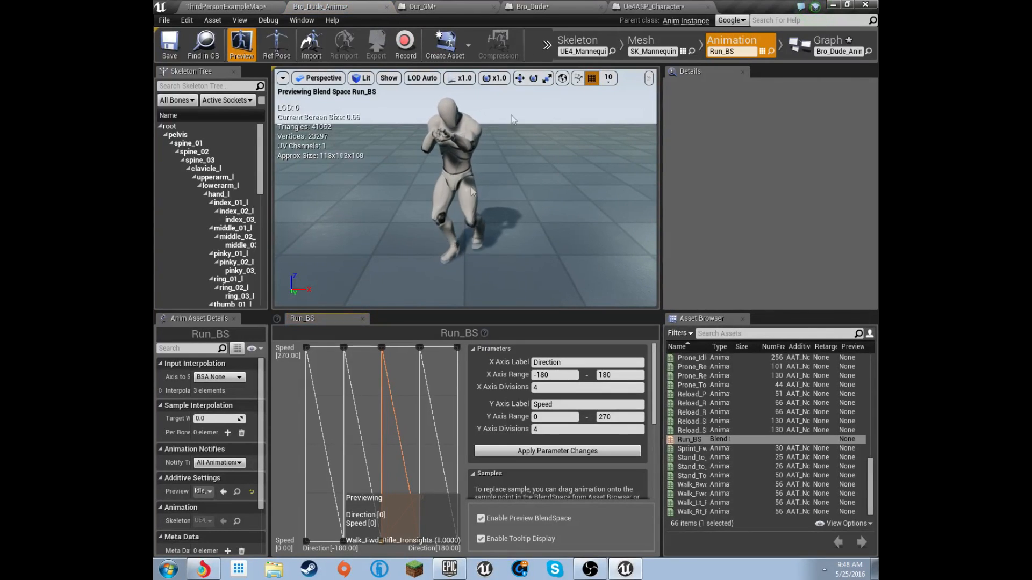
{"action": "left_click", "coordinate": [226, 6]}
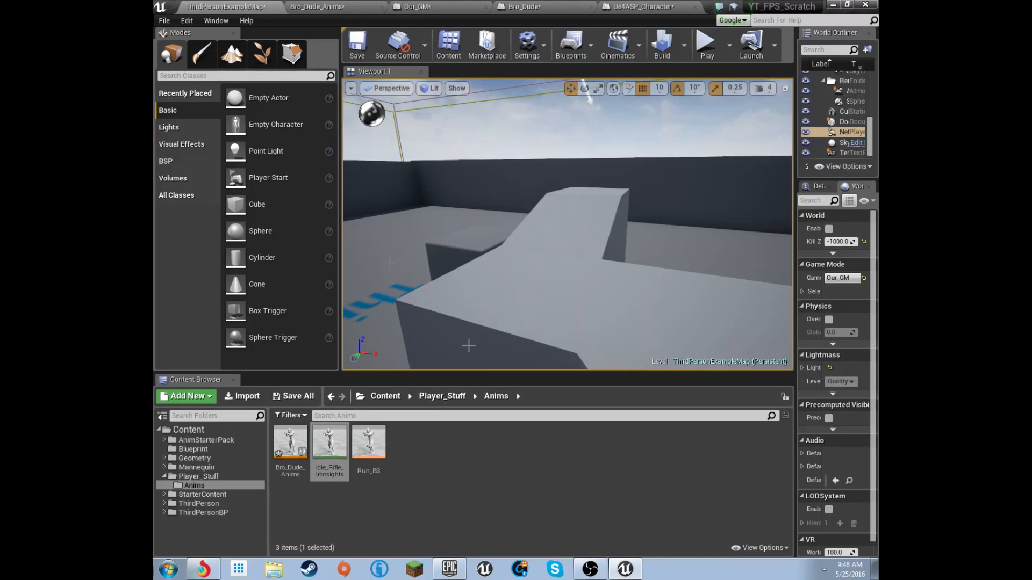
{"action": "double_click", "coordinate": [375, 427]}
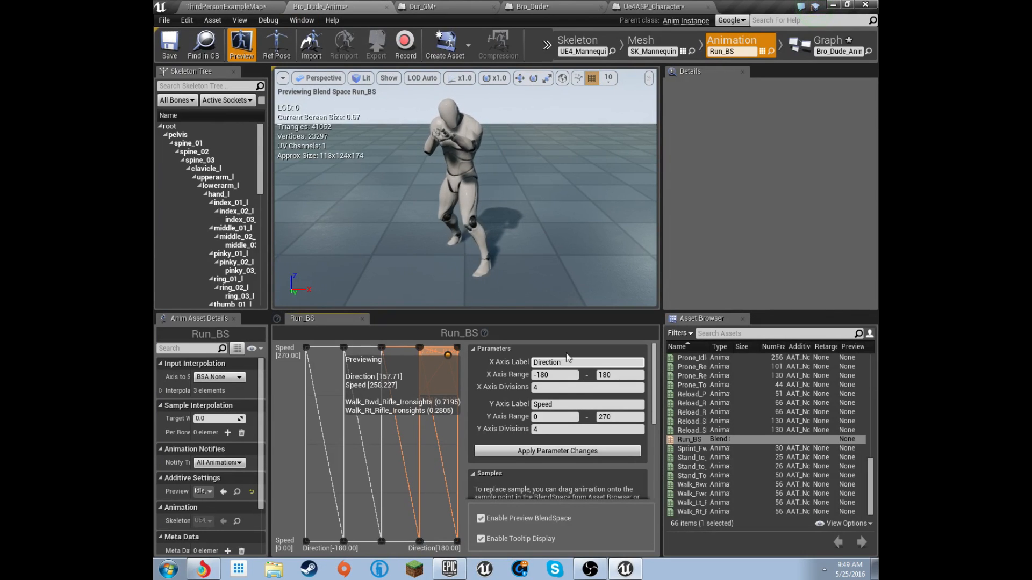
{"action": "left_click", "coordinate": [555, 375]}
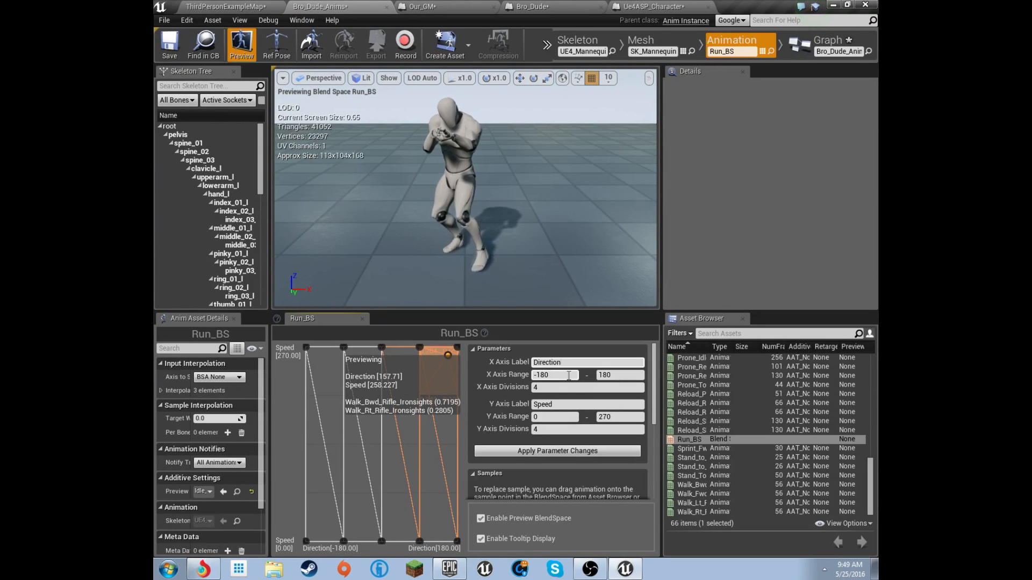
{"action": "key", "text": "Tab"}
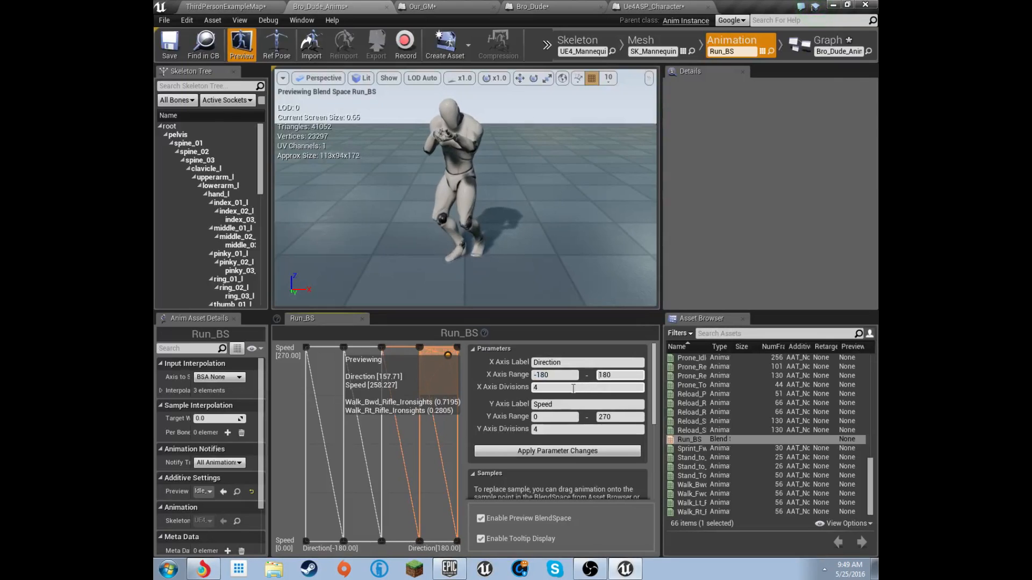
{"action": "key", "text": "Tab"}
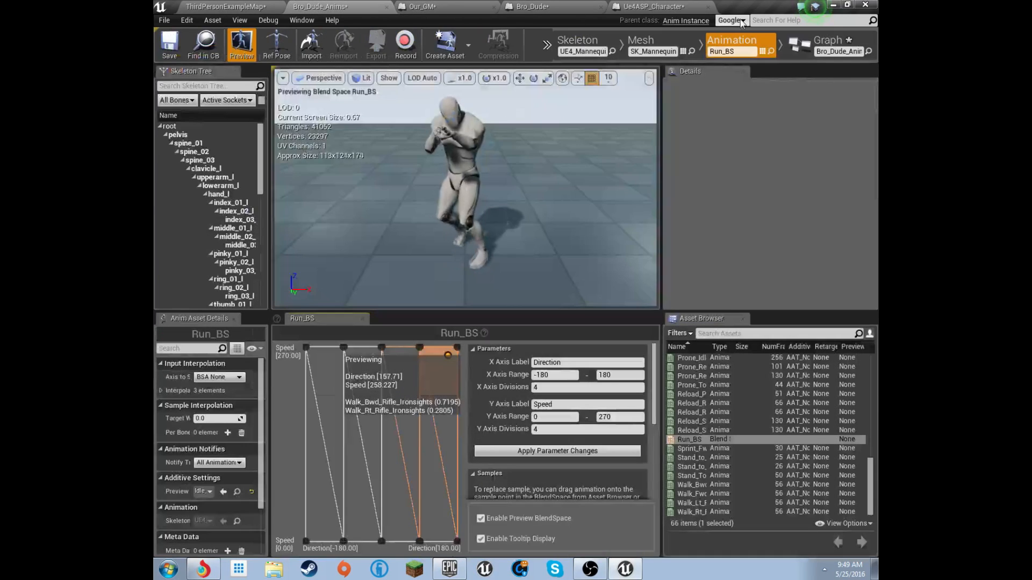
Return to the Run state graph and move the Direction and Speed nodes to line up with Run_BS
{"action": "left_click", "coordinate": [800, 44]}
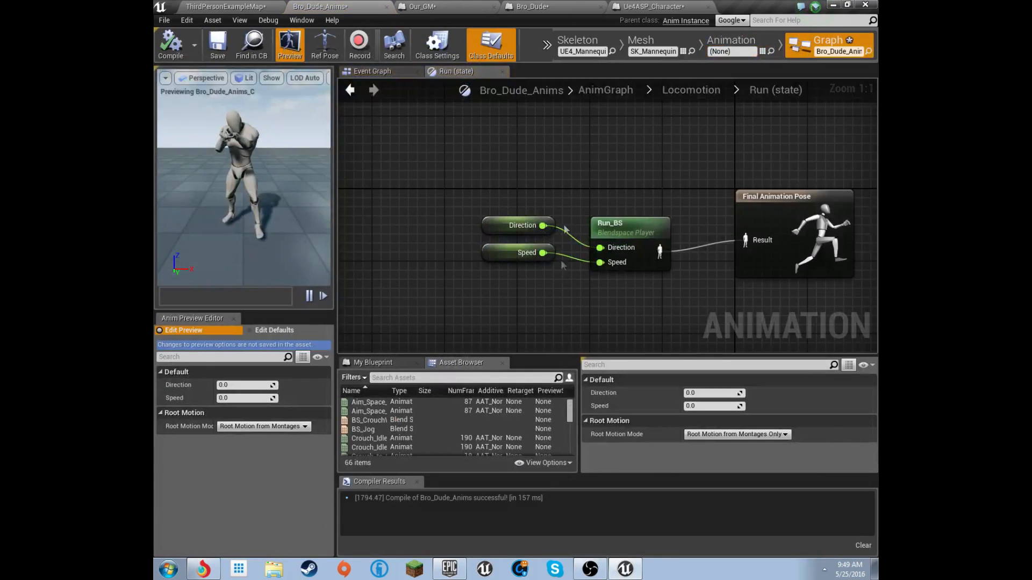
{"action": "left_click_drag", "start_coordinate": [503, 219], "coordinate": [510, 277]}
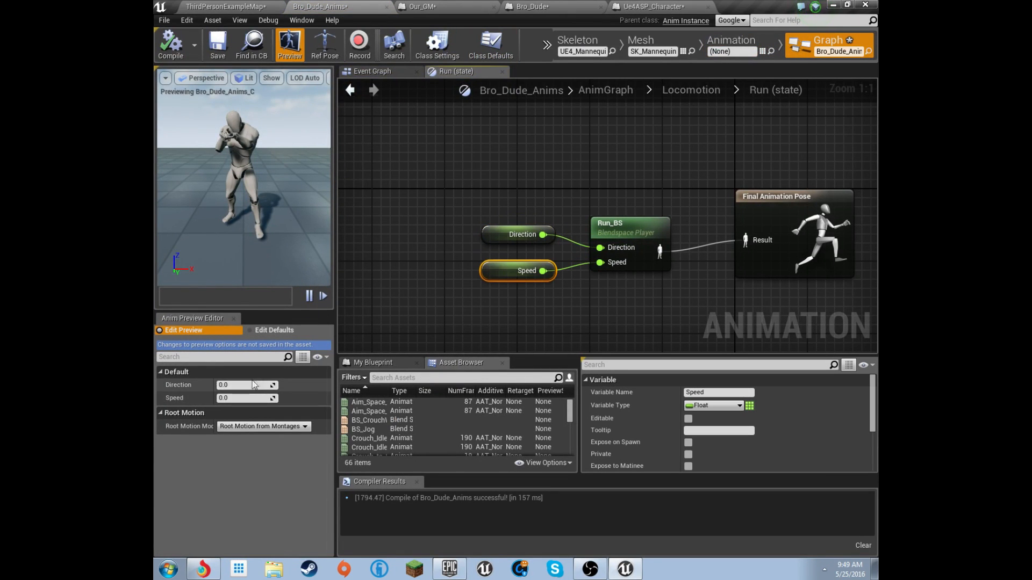
{"action": "left_click", "coordinate": [404, 6]}
{"action": "left_click", "coordinate": [366, 6]}
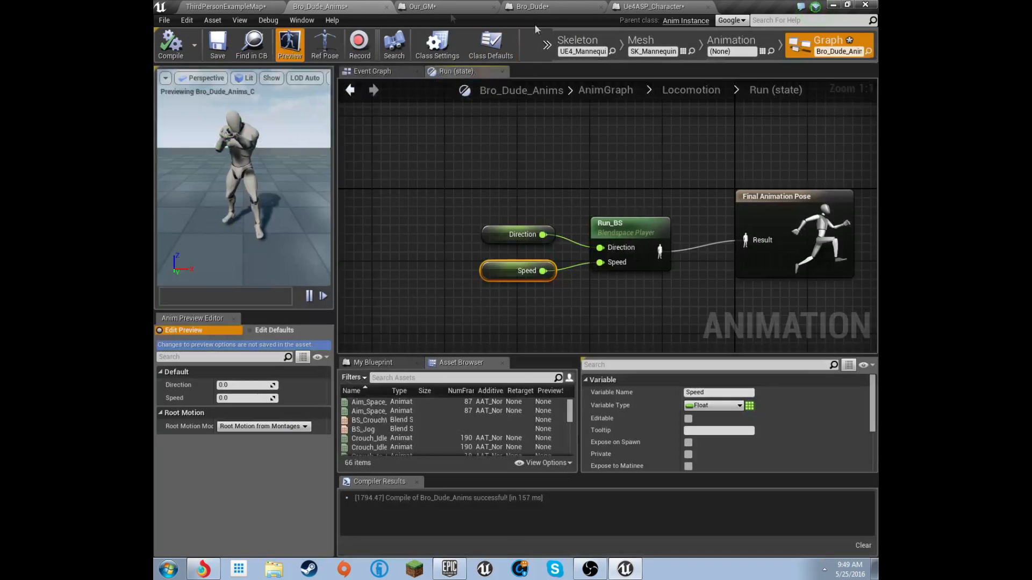
{"action": "left_click", "coordinate": [641, 41]}
{"action": "left_click", "coordinate": [822, 43]}
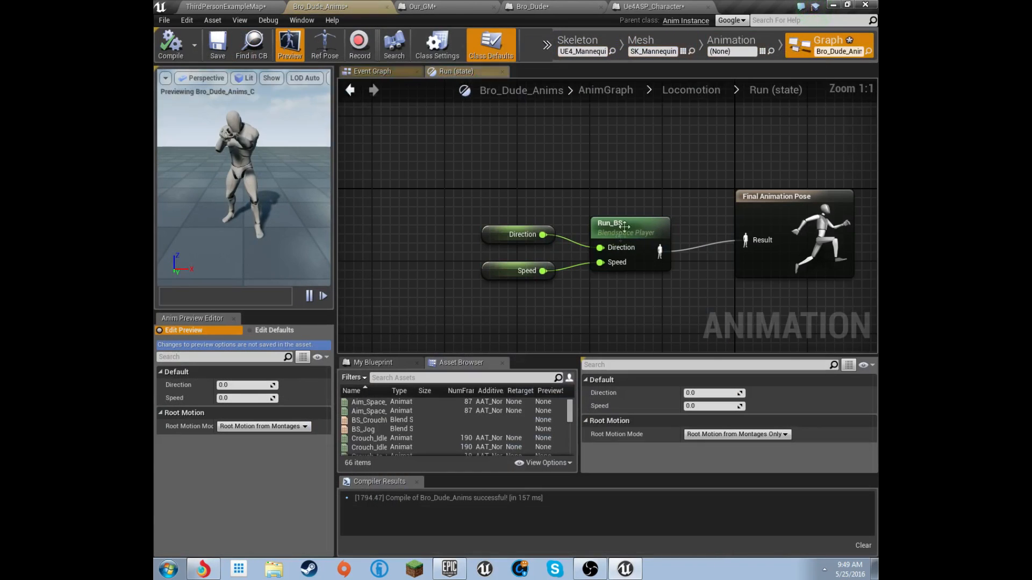
Reopen the Run_BS blend space from its Run state node and apply its axis parameters
{"action": "double_click", "coordinate": [639, 229]}
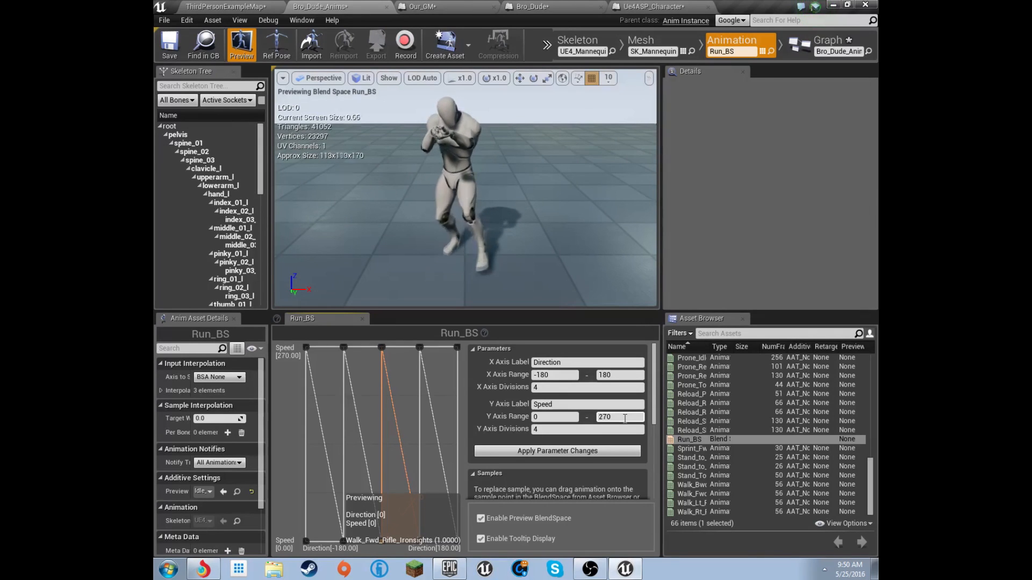
{"action": "left_click", "coordinate": [526, 454]}
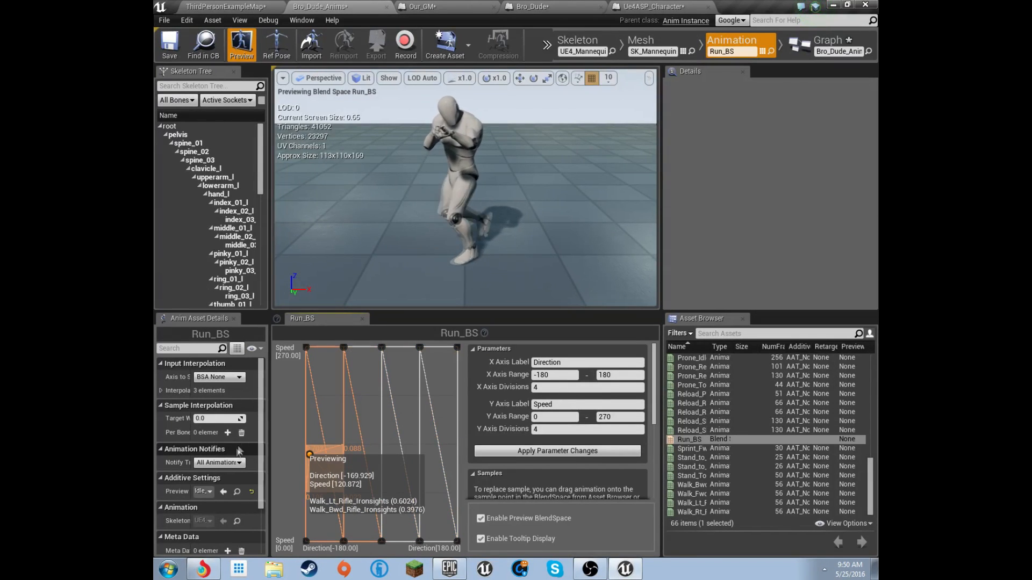
Place the Walk_Bwd_Rifle_Ironsights animation on the Run_BS grid at Direction 180, Speed 270, and highlight the neighbouring walk animations
{"action": "left_click", "coordinate": [208, 492]}
{"action": "left_click", "coordinate": [202, 492]}
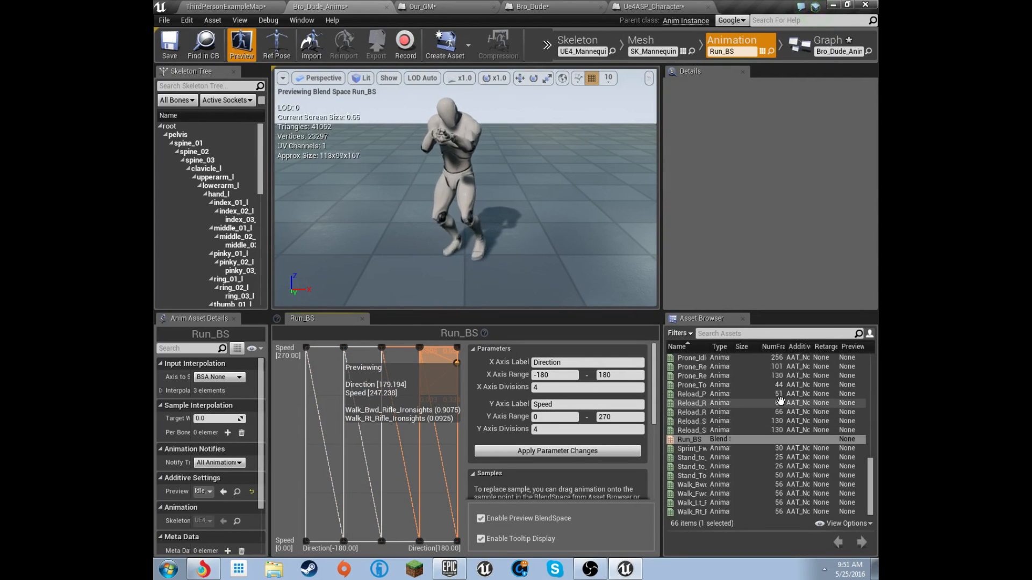
{"action": "left_click", "coordinate": [726, 484]}
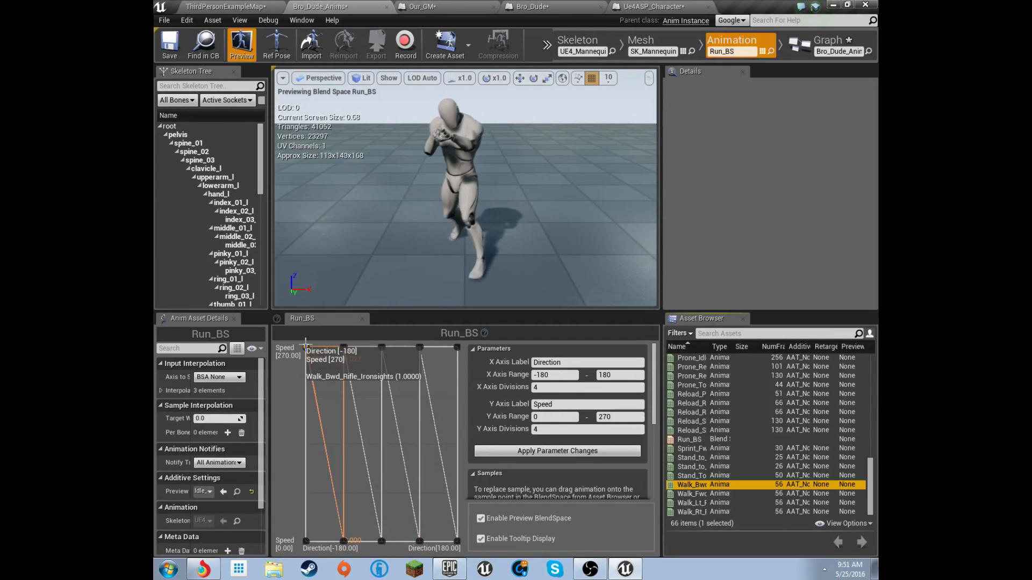
{"action": "left_click_drag", "start_coordinate": [725, 484], "coordinate": [457, 349]}
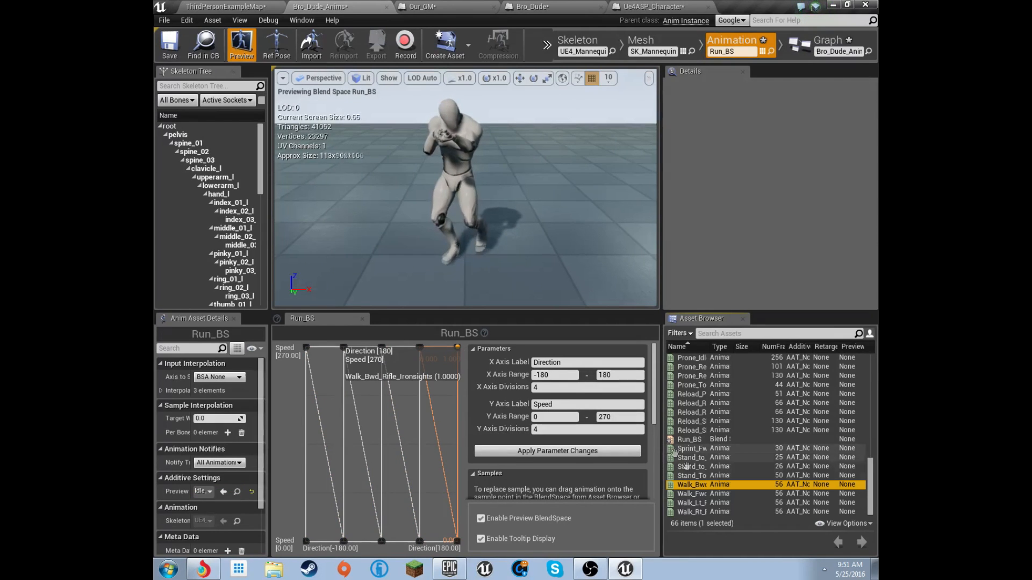
{"action": "left_click", "coordinate": [691, 494]}
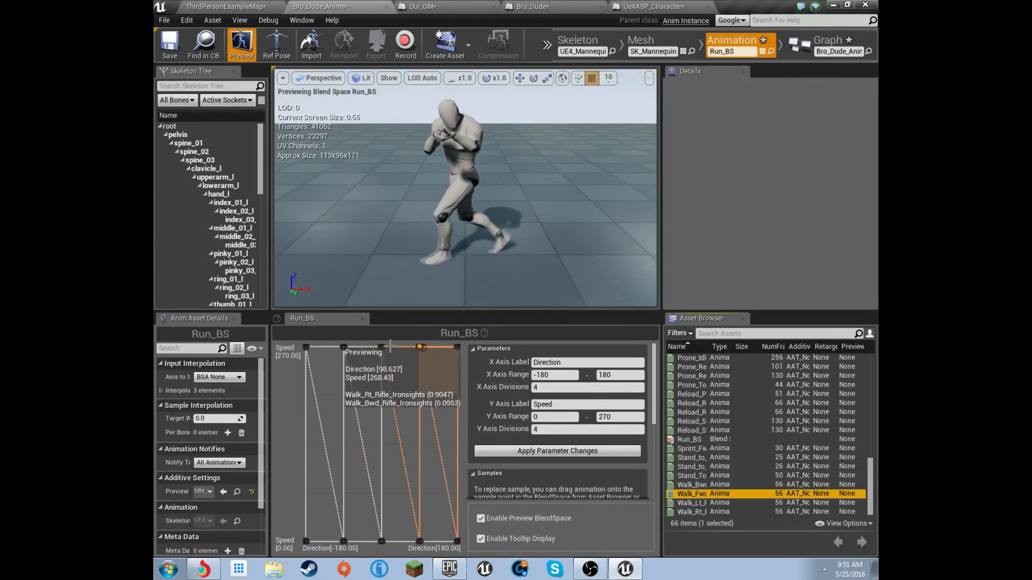
{"action": "left_click", "coordinate": [723, 501]}
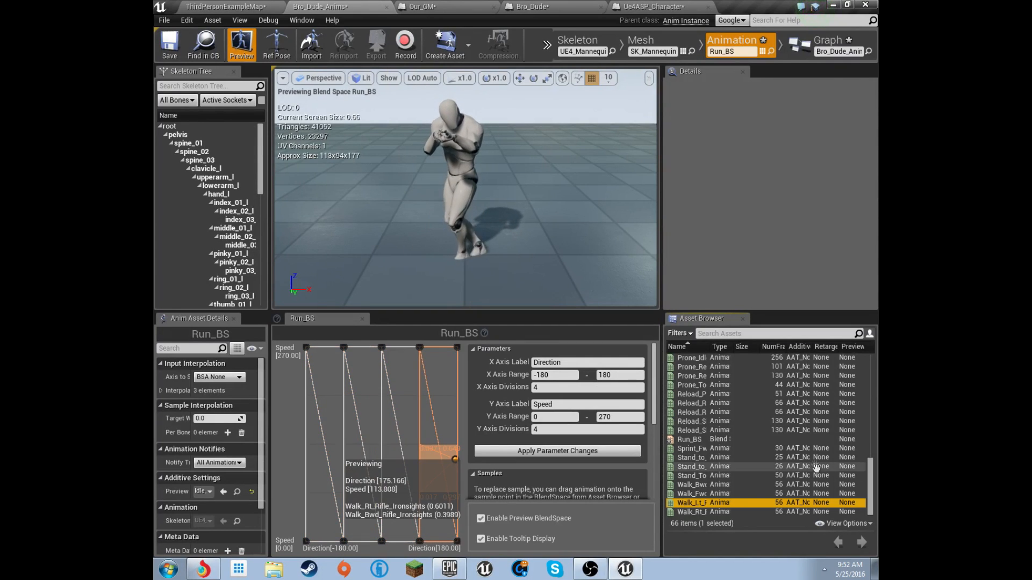
Return to the Run state graph of Bro_Dude_Anims and save the modified assets
{"action": "left_click", "coordinate": [845, 43]}
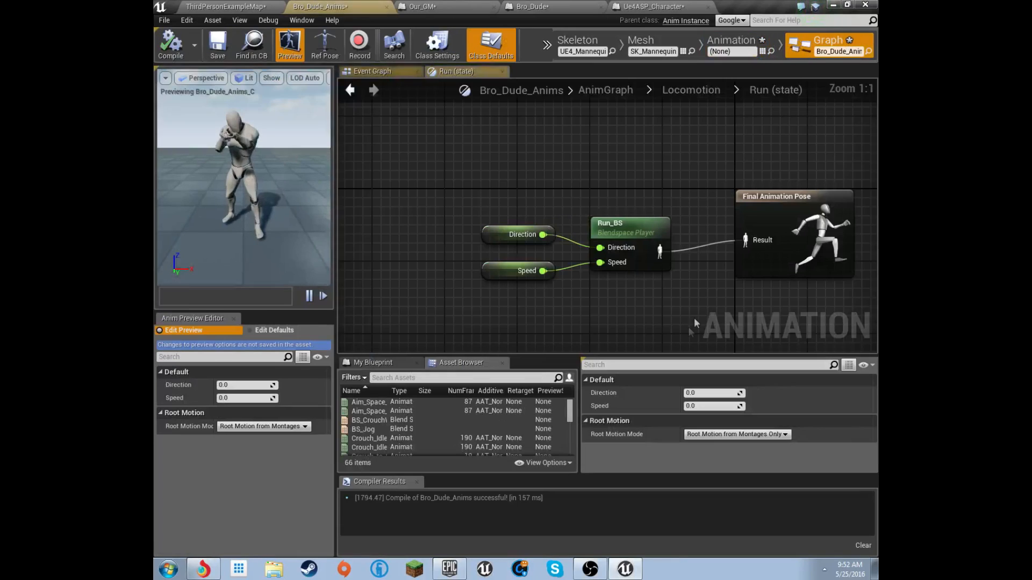
{"action": "scroll", "coordinate": [408, 427], "scroll_direction": "down", "scroll_amount": 5}
{"action": "scroll", "coordinate": [397, 424], "scroll_direction": "down", "scroll_amount": 5}
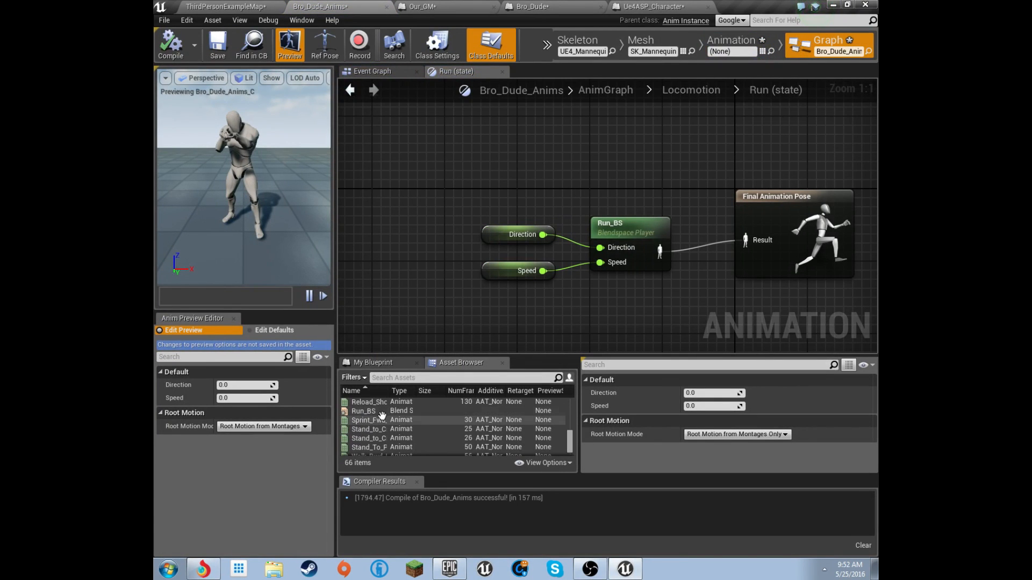
{"action": "left_click", "coordinate": [219, 51]}
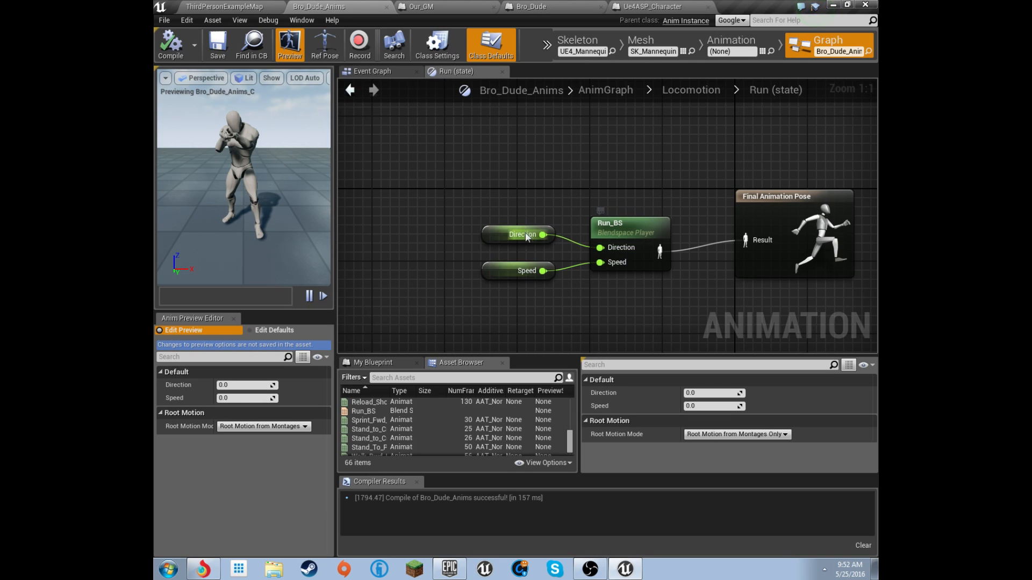
From the Locomotion graph, test the Run state with varied preview Direction and a Speed of about 110, and reset both to 0
{"action": "left_click", "coordinate": [502, 234]}
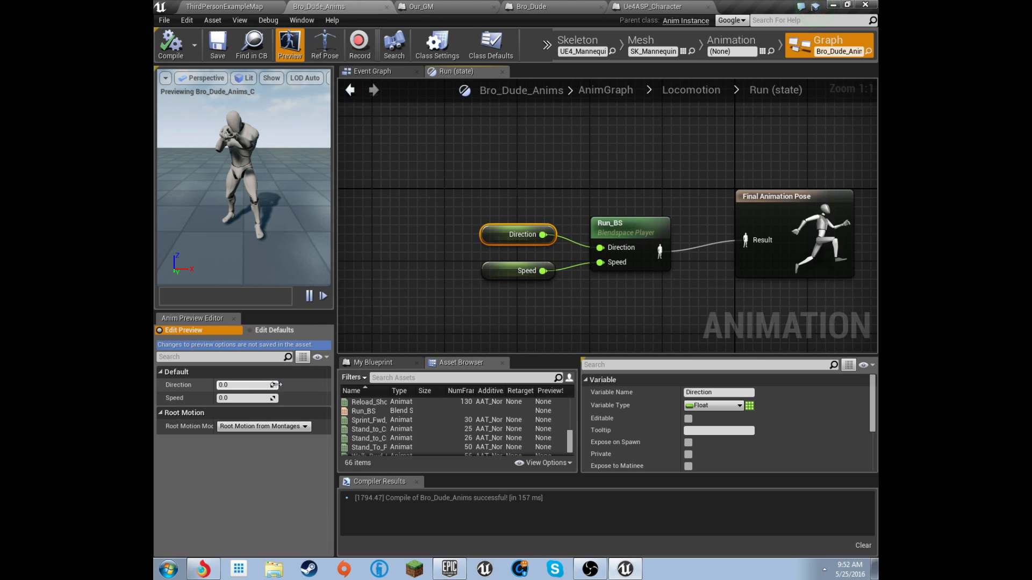
{"action": "left_click", "coordinate": [688, 92]}
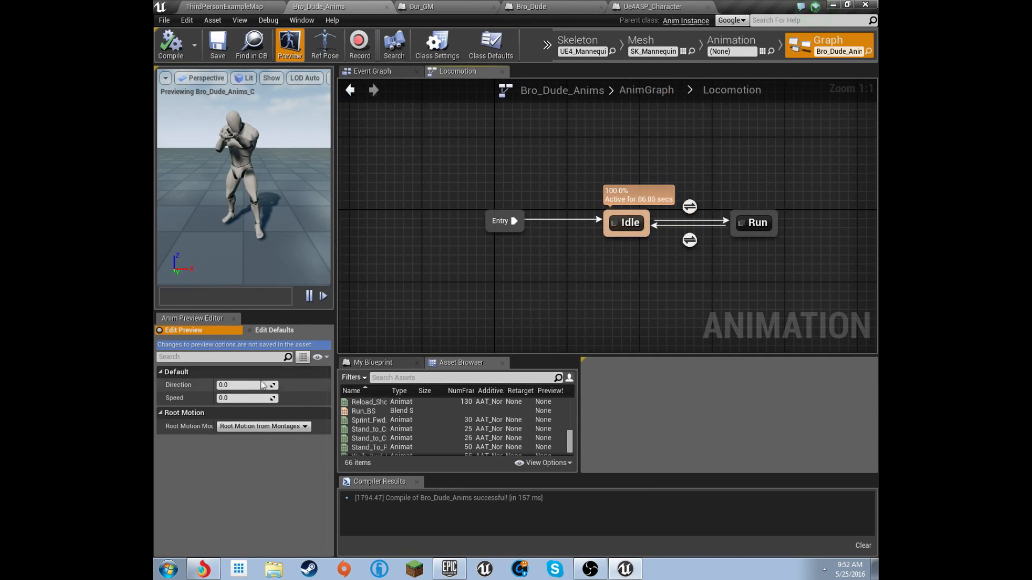
{"action": "mouse_move", "coordinate": [245, 384]}
{"action": "left_mouse_down"}
{"action": "mouse_move", "coordinate": [248, 398]}
{"action": "mouse_move", "coordinate": [265, 398]}
{"action": "mouse_move", "coordinate": [242, 398]}
{"action": "mouse_move", "coordinate": [240, 380]}
{"action": "mouse_move", "coordinate": [248, 381]}
{"action": "left_mouse_up"}
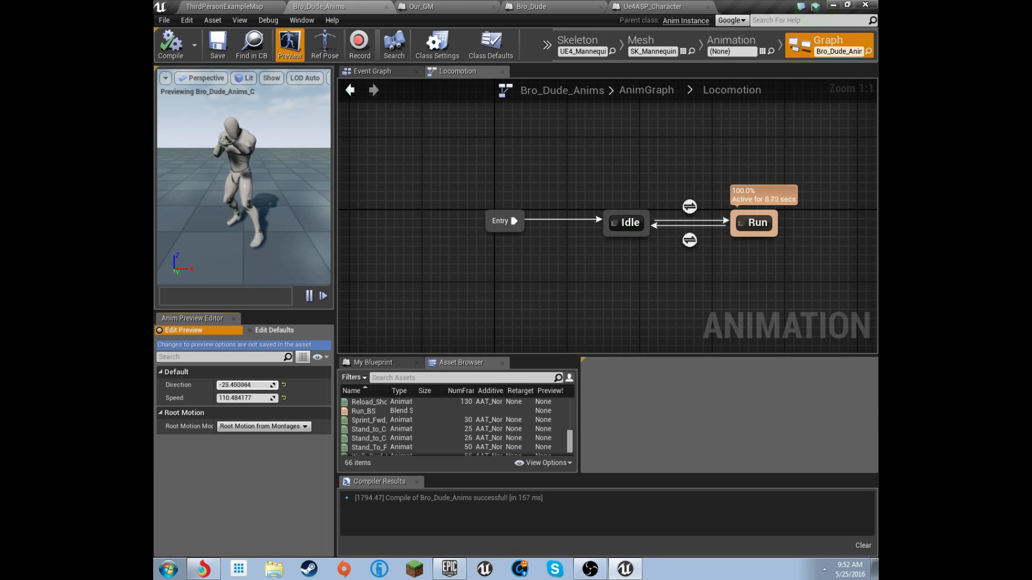
{"action": "left_click_drag", "start_coordinate": [235, 385], "coordinate": [239, 385]}
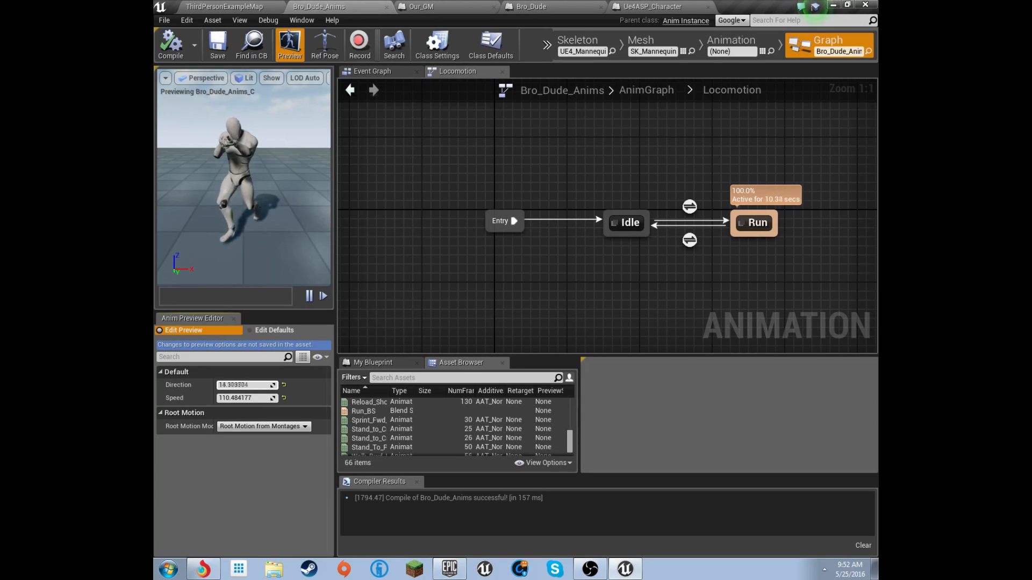
{"action": "left_click", "coordinate": [233, 384]}
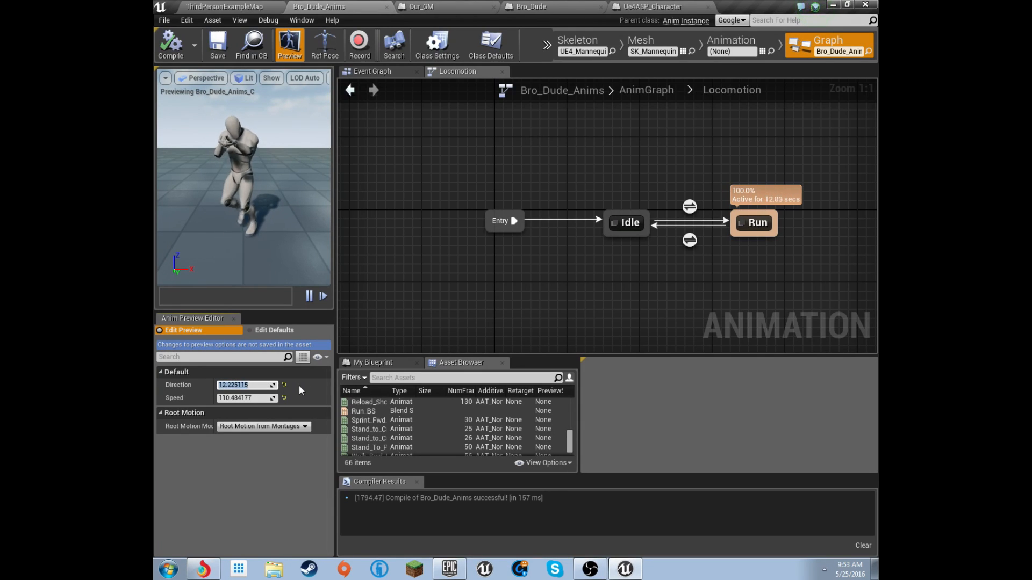
{"action": "type", "text": "0"}
{"action": "key", "text": "Tab"}
{"action": "type", "text": "0"}
{"action": "key", "text": "Tab"}
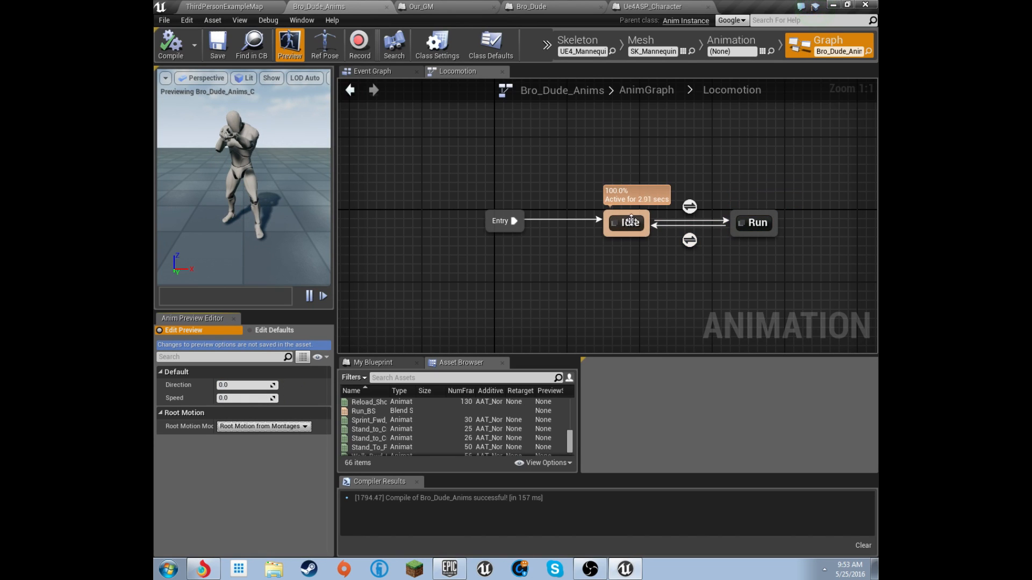
Test the Idle state with small preview Direction and Speed values below 10, and set both back to 0
{"action": "left_click_drag", "start_coordinate": [244, 384], "coordinate": [256, 384]}
{"action": "mouse_move", "coordinate": [245, 398]}
{"action": "left_mouse_down"}
{"action": "mouse_move", "coordinate": [261, 398]}
{"action": "mouse_move", "coordinate": [247, 398]}
{"action": "left_mouse_up"}
{"action": "left_click", "coordinate": [226, 384]}
{"action": "type", "text": "0"}
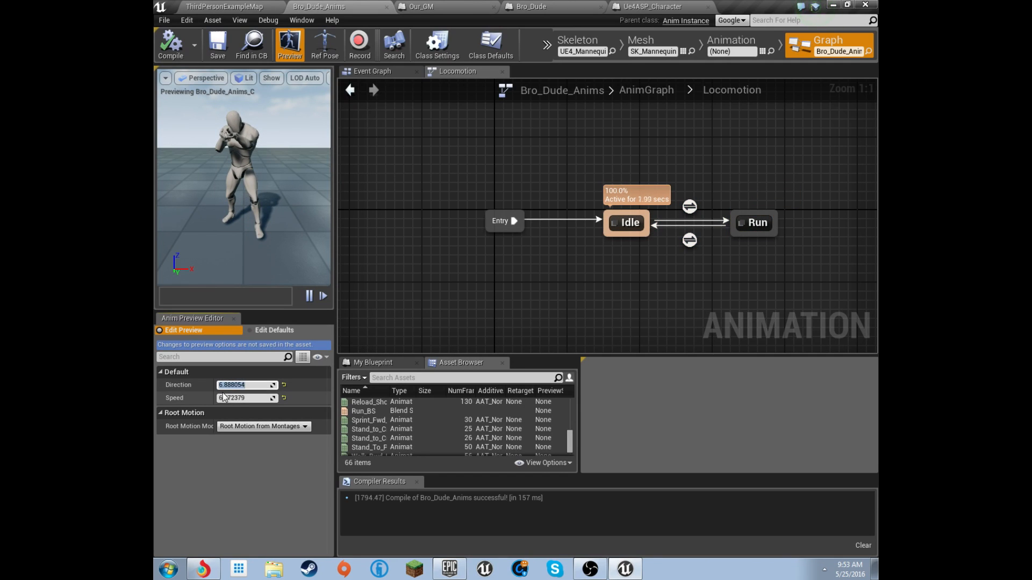
{"action": "left_click", "coordinate": [224, 397]}
{"action": "type", "text": "0"}
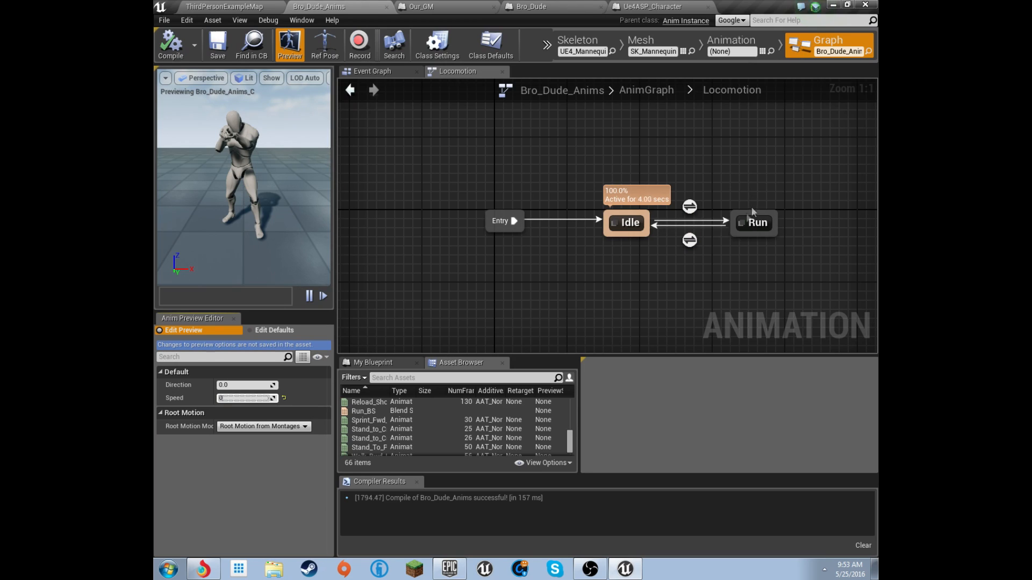
Examine the Speed comparison in the Idle to Run transition rule, and return to the Locomotion state machine
{"action": "double_click", "coordinate": [689, 207]}
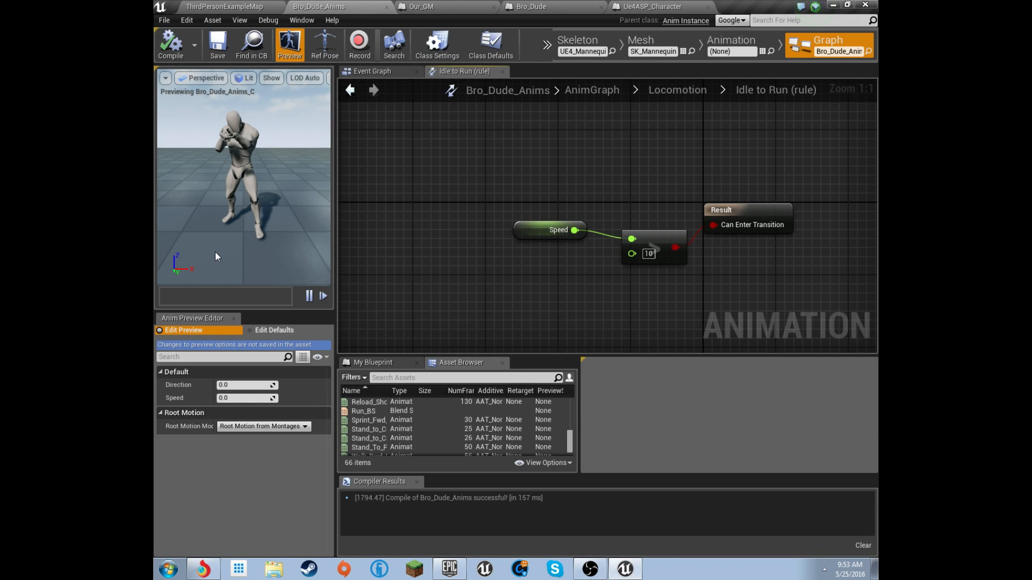
{"action": "right_click", "coordinate": [678, 8]}
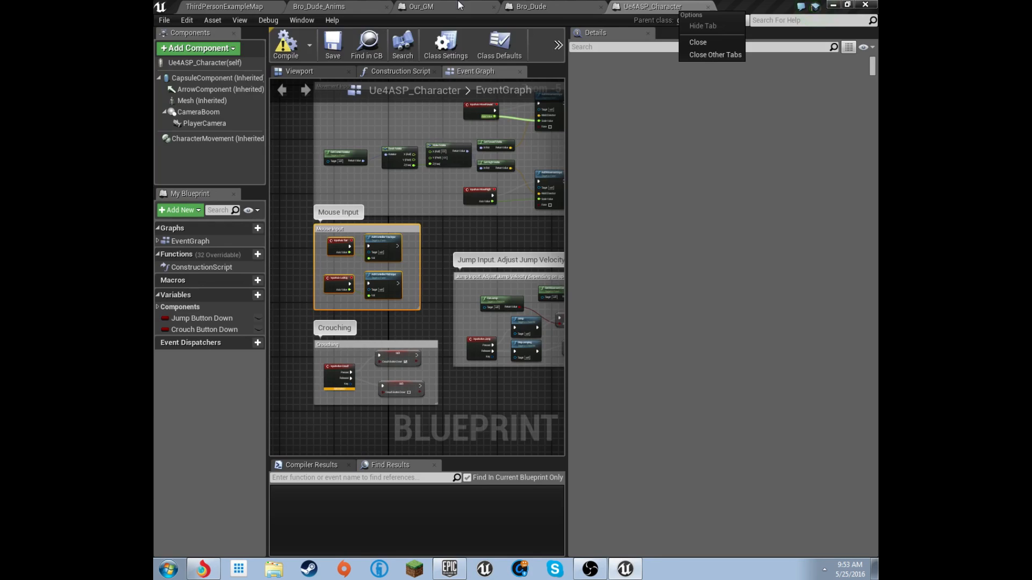
{"action": "left_click", "coordinate": [344, 6]}
{"action": "left_click", "coordinate": [669, 88]}
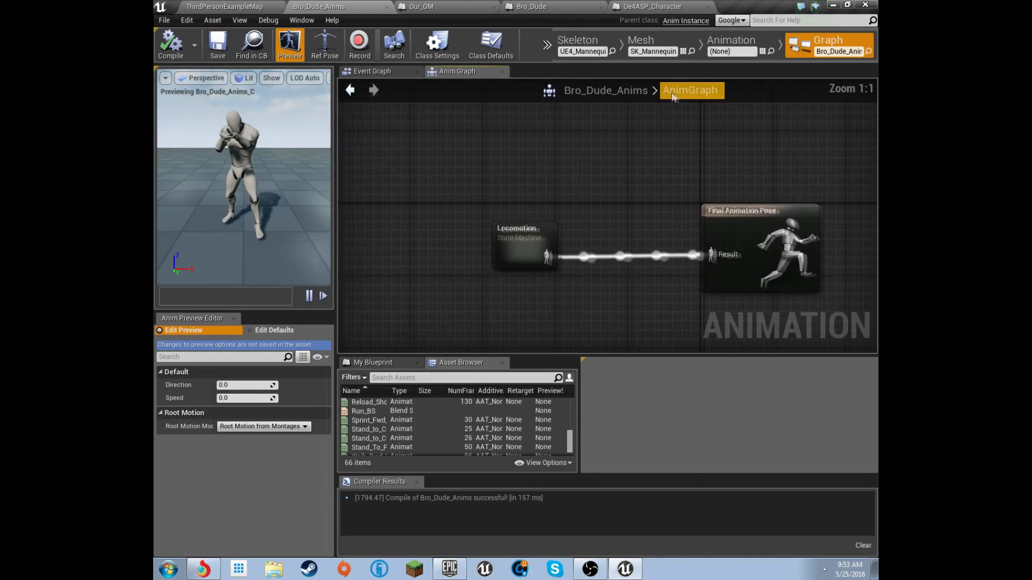
{"action": "double_click", "coordinate": [516, 259]}
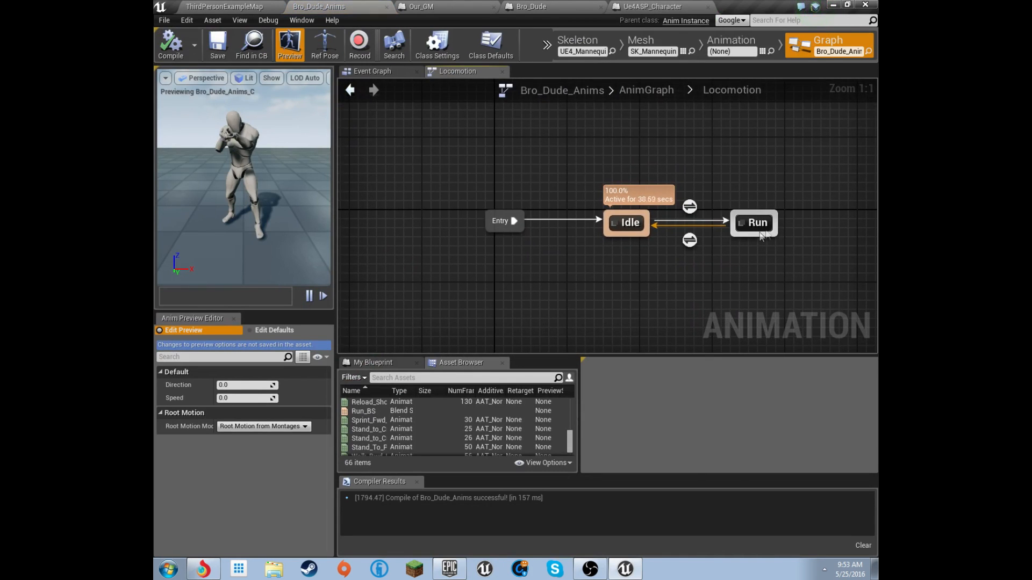
Inspect the Run to Idle rule, look up the "<" comparison nodes for its transition condition, and return to the Locomotion graph
{"action": "double_click", "coordinate": [690, 242]}
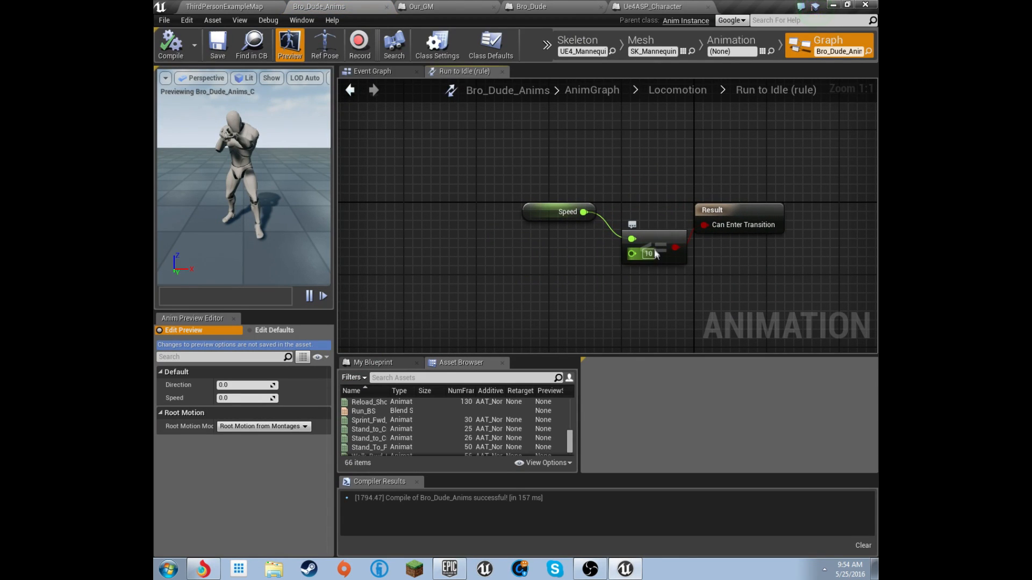
{"action": "left_click_drag", "start_coordinate": [701, 226], "coordinate": [685, 294]}
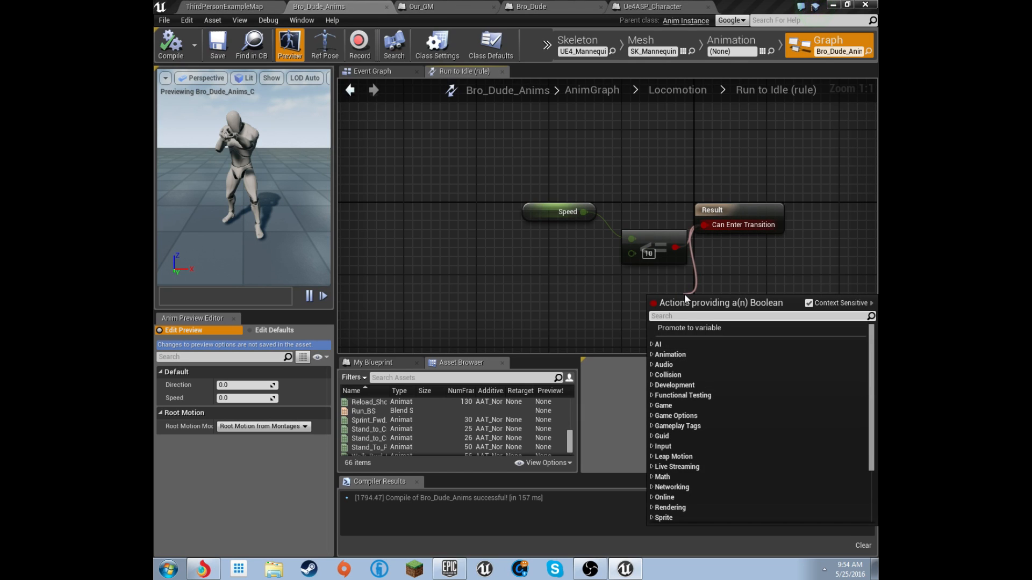
{"action": "type", "text": "<"}
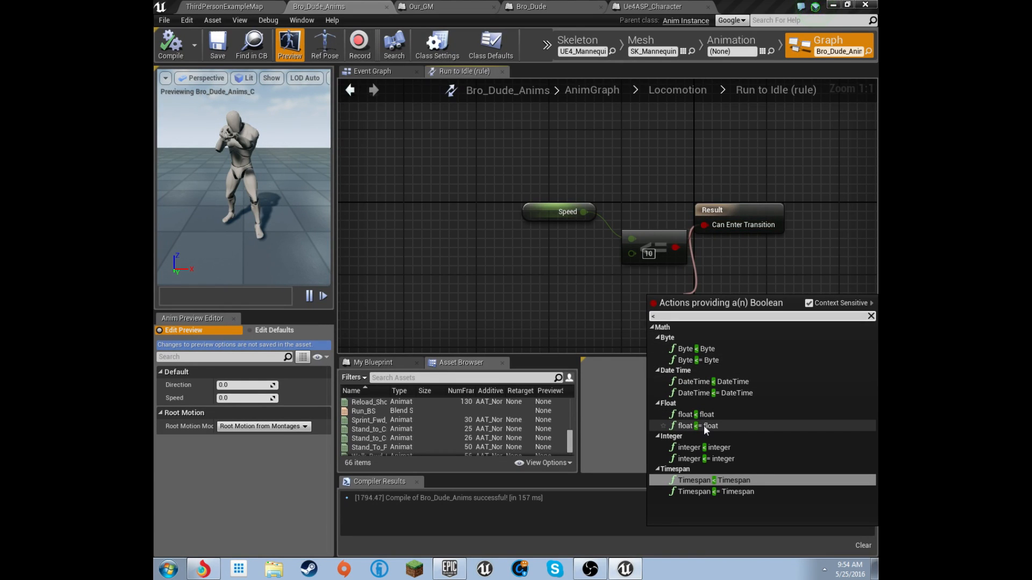
{"action": "left_click", "coordinate": [491, 287]}
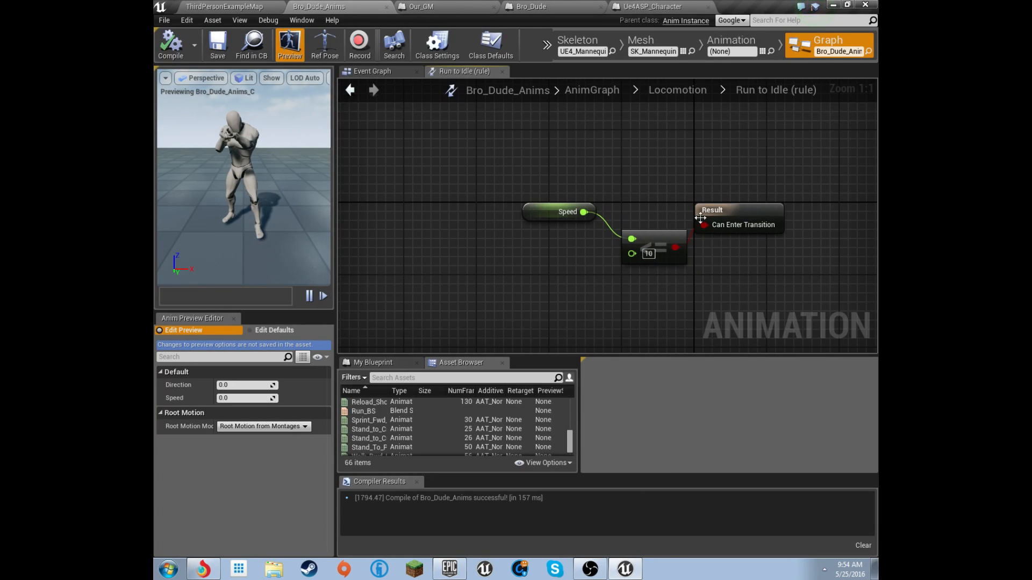
{"action": "left_click", "coordinate": [696, 90]}
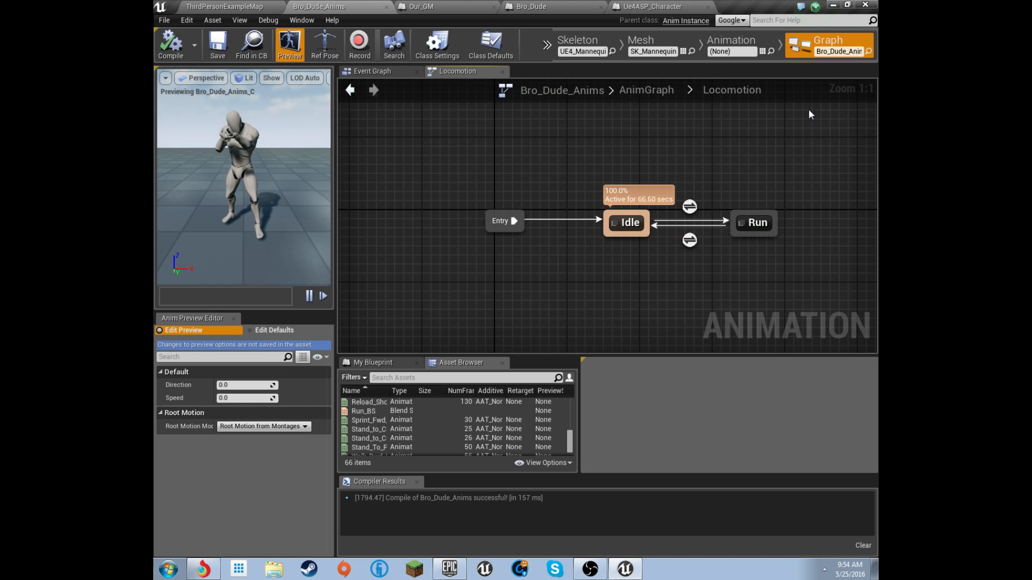
Review the Movement Input and Mouse Input groups in Bro_Dude's event graph, and open Ue4ASP_Character from the AnimStarterPack folder
{"action": "left_click", "coordinate": [528, 5]}
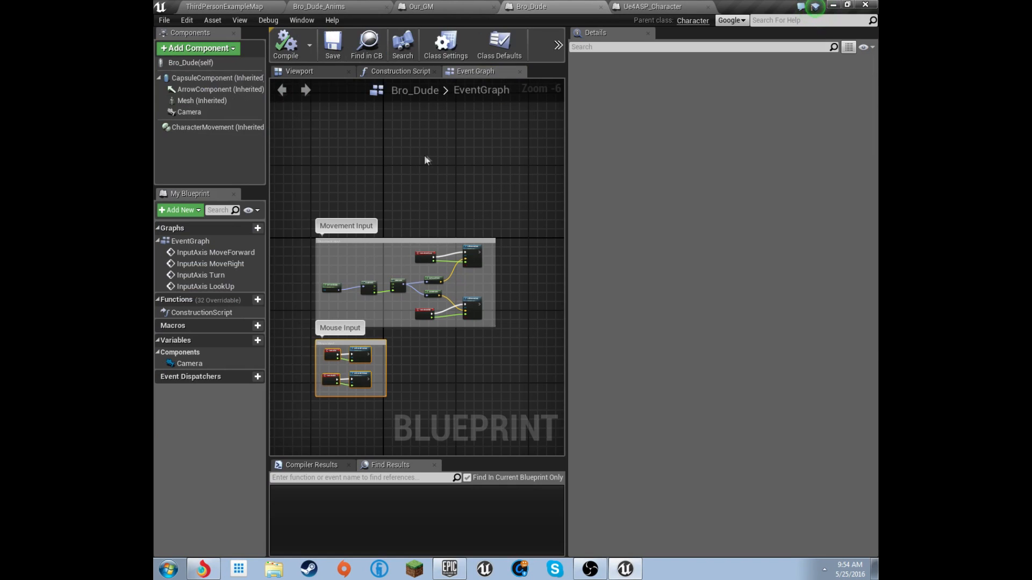
{"action": "left_click_drag", "start_coordinate": [313, 164], "coordinate": [438, 439]}
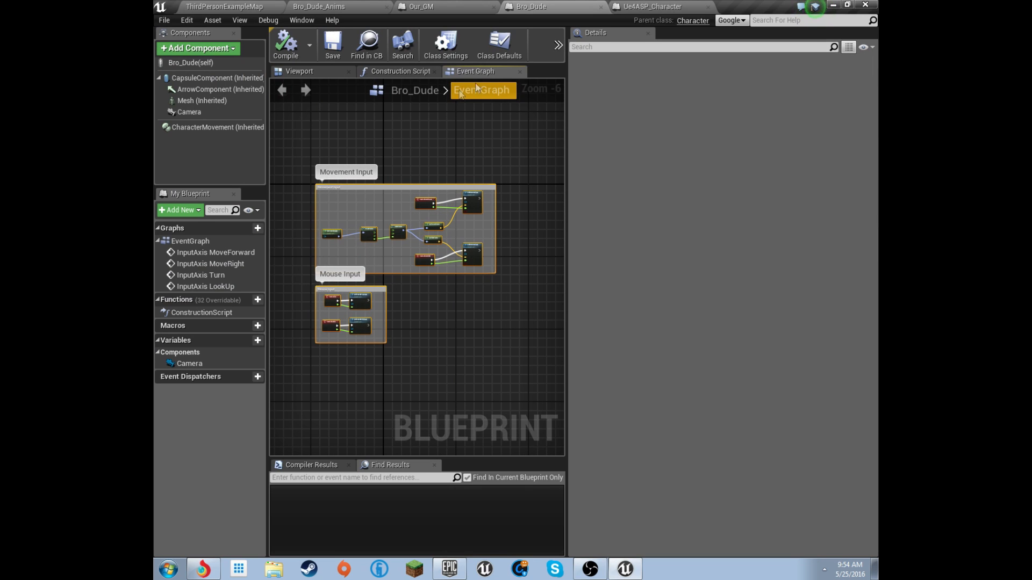
{"action": "left_click", "coordinate": [218, 5]}
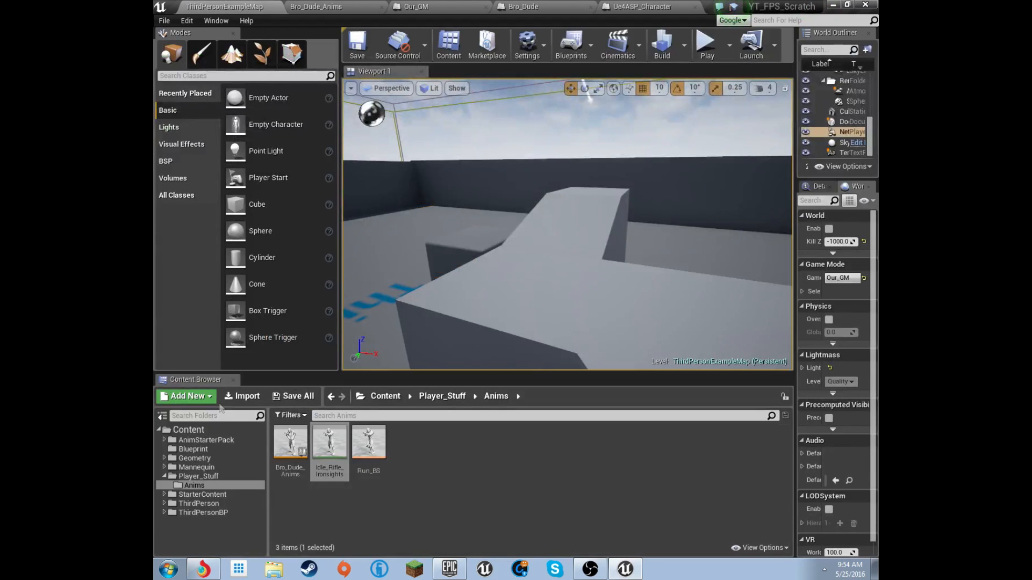
{"action": "left_click", "coordinate": [236, 441]}
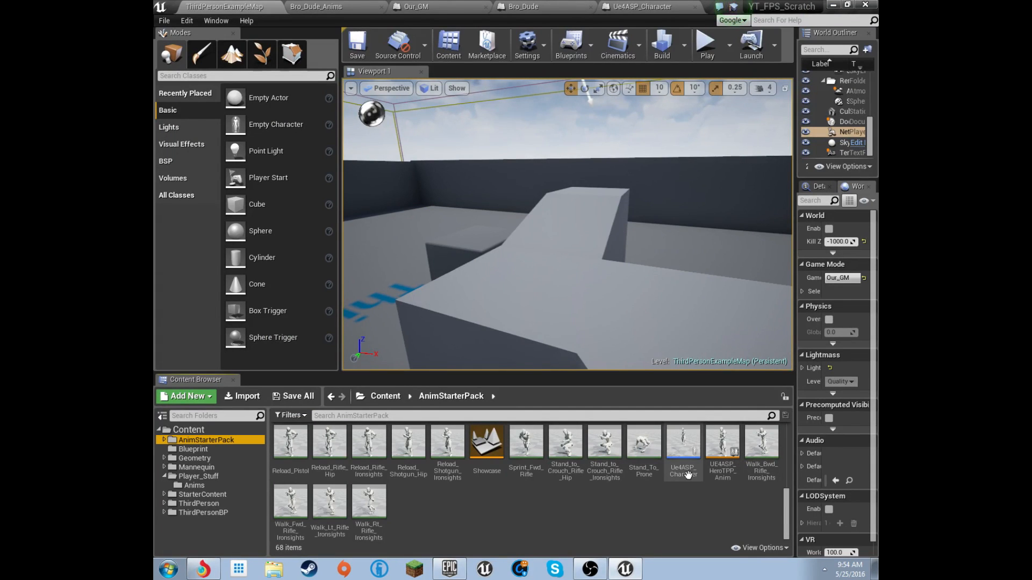
{"action": "double_click", "coordinate": [683, 452]}
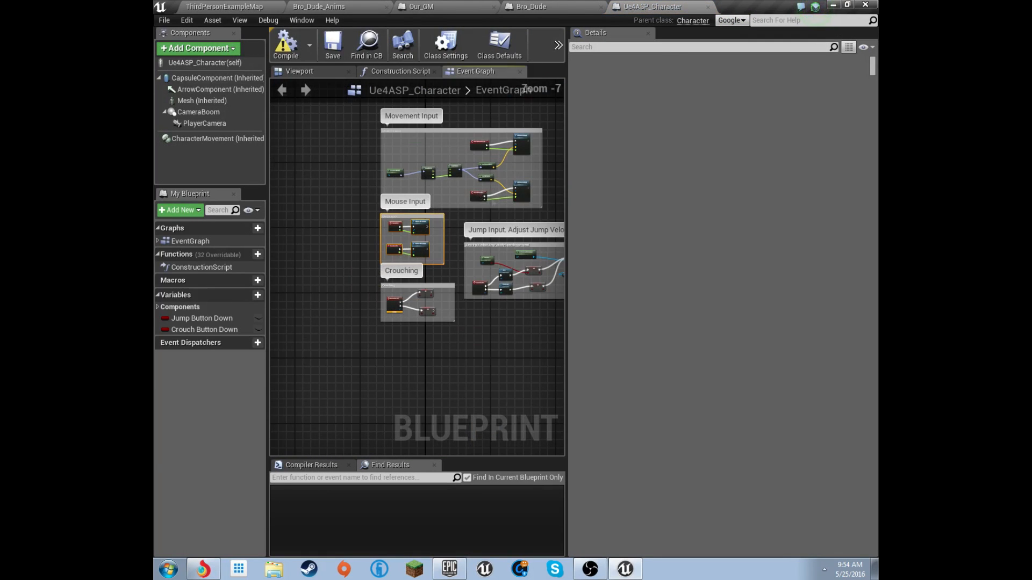
Examine the Movement Input, Mouse Input, Crouching and Jump Input groups in the Ue4ASP_Character event graph
{"action": "right_click_drag", "start_coordinate": [410, 221], "coordinate": [332, 229]}
{"action": "left_click_drag", "start_coordinate": [525, 391], "coordinate": [310, 245]}
{"action": "left_click", "coordinate": [420, 370]}
{"action": "right_click_drag", "start_coordinate": [420, 369], "coordinate": [401, 358]}
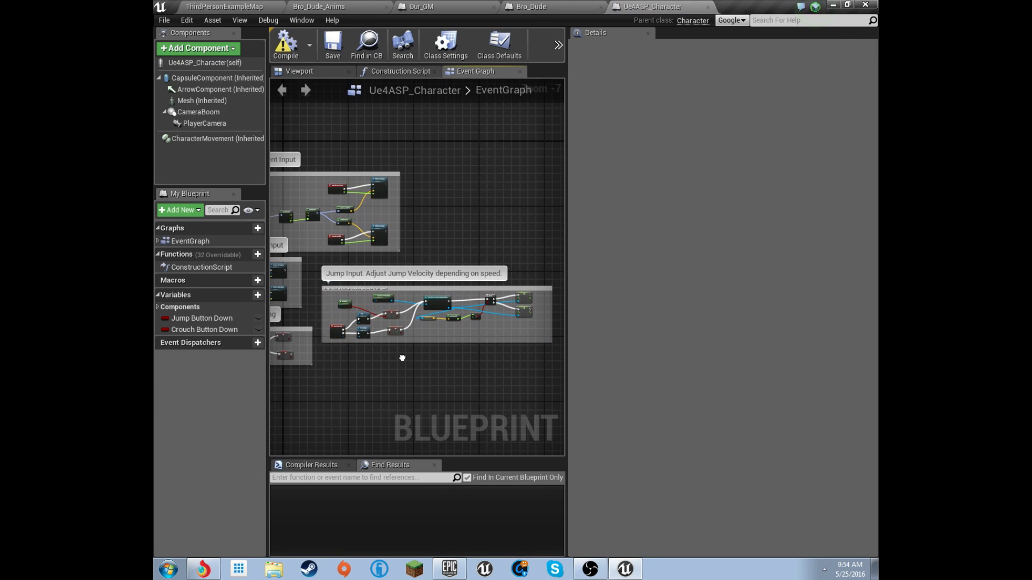
{"action": "scroll", "coordinate": [402, 363], "scroll_direction": "up", "scroll_amount": 3}
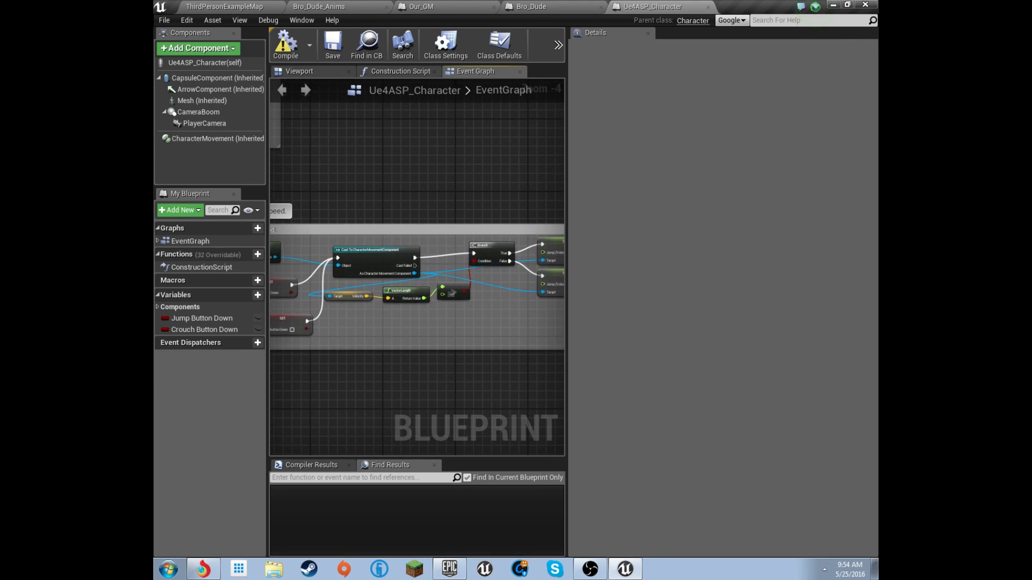
{"action": "scroll", "coordinate": [429, 389], "scroll_direction": "down", "scroll_amount": 4}
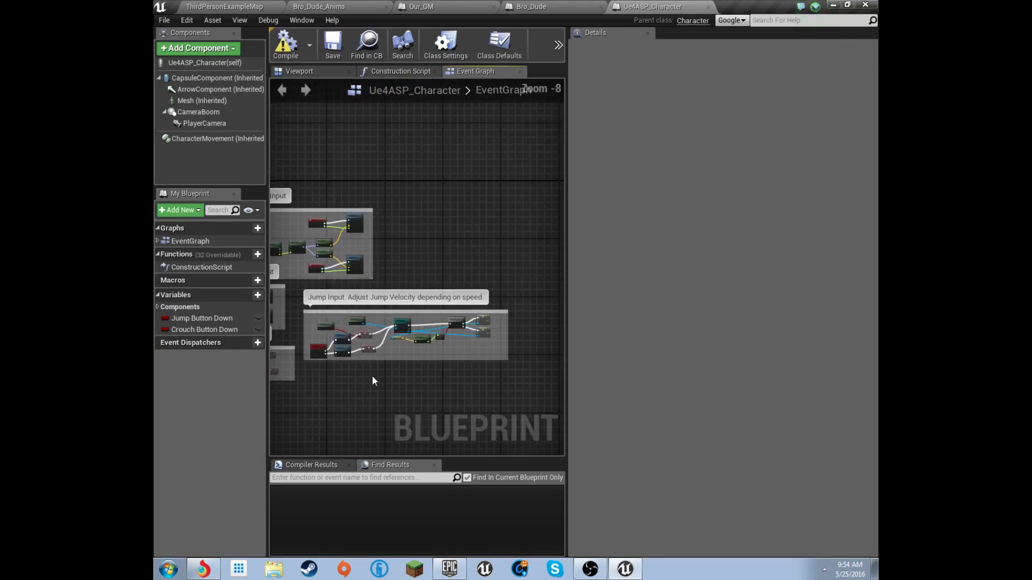
{"action": "right_click_drag", "start_coordinate": [427, 385], "coordinate": [460, 348]}
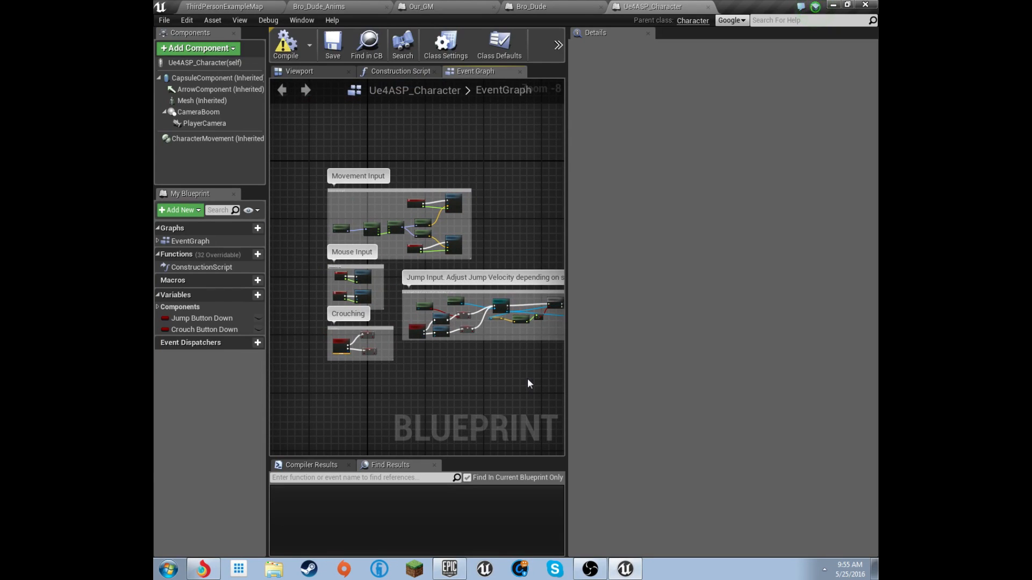
{"action": "left_click_drag", "start_coordinate": [290, 165], "coordinate": [477, 259]}
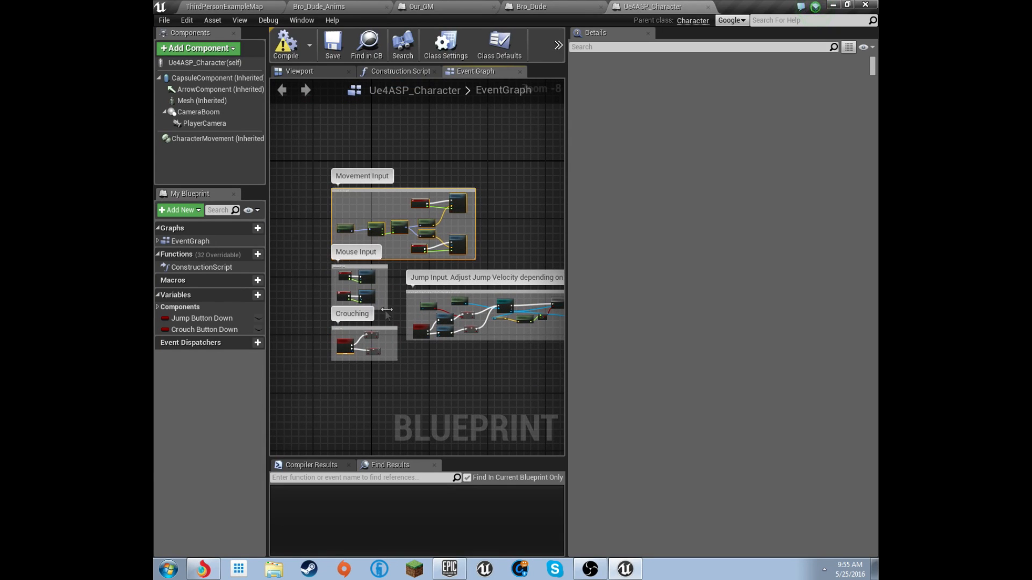
Highlight the Movement Input, Mouse Input and Jump Input groups in turn, and inspect the jump velocity nodes
{"action": "left_click_drag", "start_coordinate": [298, 259], "coordinate": [391, 310]}
{"action": "left_click_drag", "start_coordinate": [327, 161], "coordinate": [471, 265]}
{"action": "left_click_drag", "start_coordinate": [283, 261], "coordinate": [404, 301]}
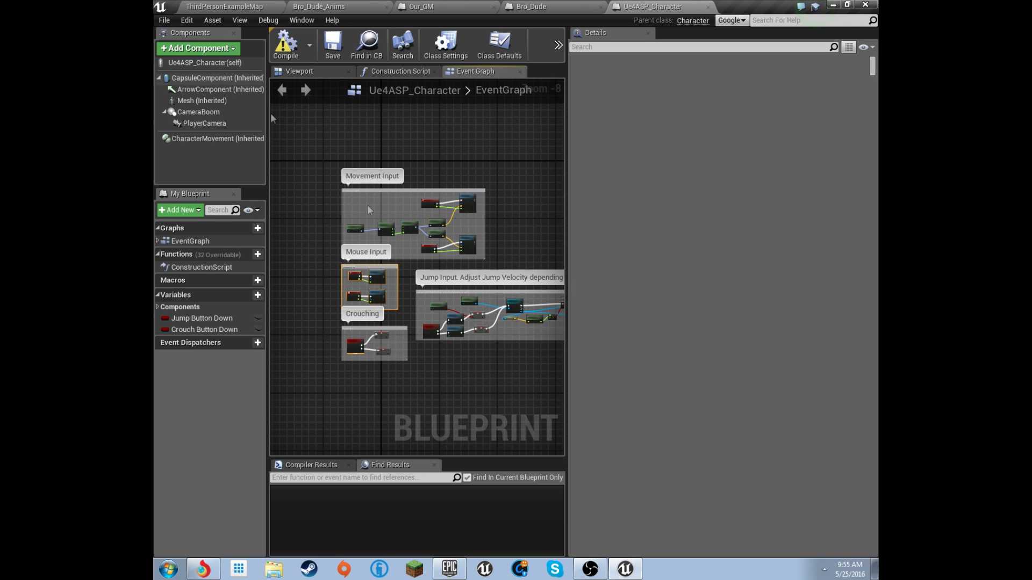
{"action": "right_click_drag", "start_coordinate": [448, 367], "coordinate": [426, 373]}
{"action": "left_click_drag", "start_coordinate": [549, 380], "coordinate": [332, 294]}
{"action": "scroll", "coordinate": [414, 344], "scroll_direction": "up", "scroll_amount": 5}
{"action": "right_click_drag", "start_coordinate": [358, 362], "coordinate": [271, 308]}
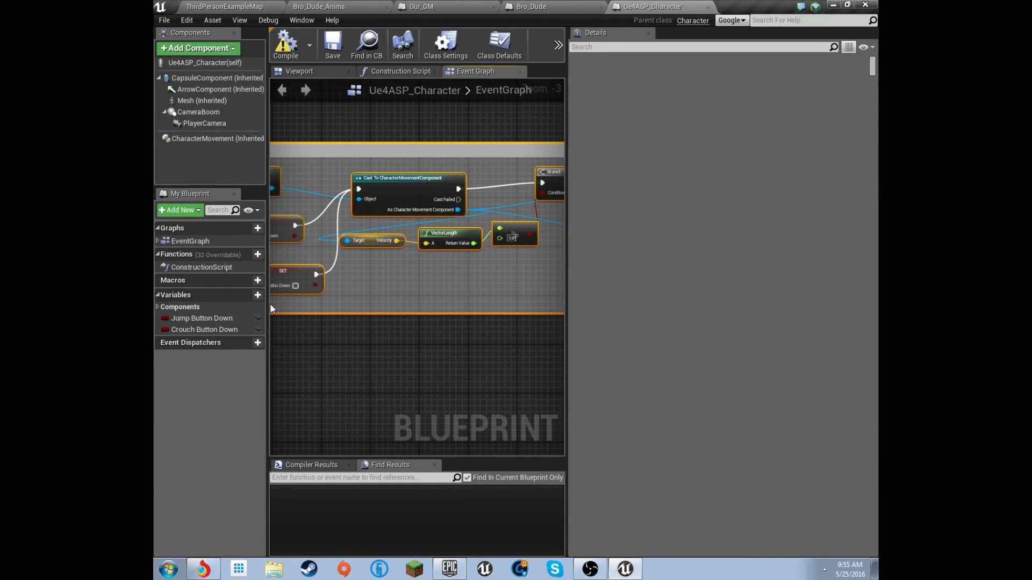
{"action": "right_click_drag", "start_coordinate": [522, 306], "coordinate": [418, 301]}
{"action": "scroll", "coordinate": [369, 318], "scroll_direction": "down", "scroll_amount": 1}
{"action": "scroll", "coordinate": [418, 305], "scroll_direction": "down", "scroll_amount": 3}
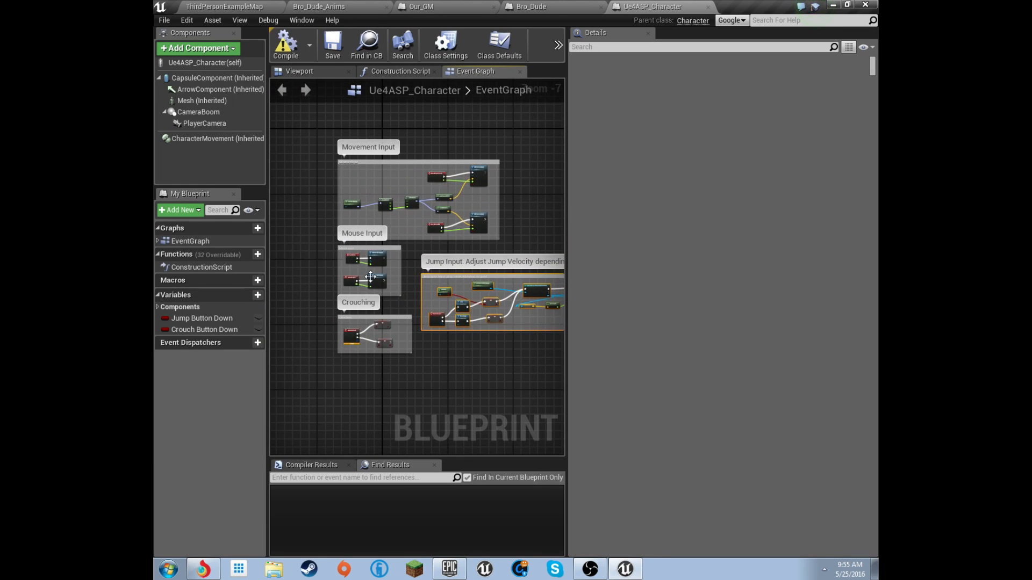
Look over the Ue4ASP_Character input groups once more, focusing on Movement Input
{"action": "scroll", "coordinate": [370, 276], "scroll_direction": "up", "scroll_amount": 4}
{"action": "right_click_drag", "start_coordinate": [439, 251], "coordinate": [333, 448]}
{"action": "scroll", "coordinate": [354, 432], "scroll_direction": "down", "scroll_amount": 3}
{"action": "right_click_drag", "start_coordinate": [387, 382], "coordinate": [377, 339]}
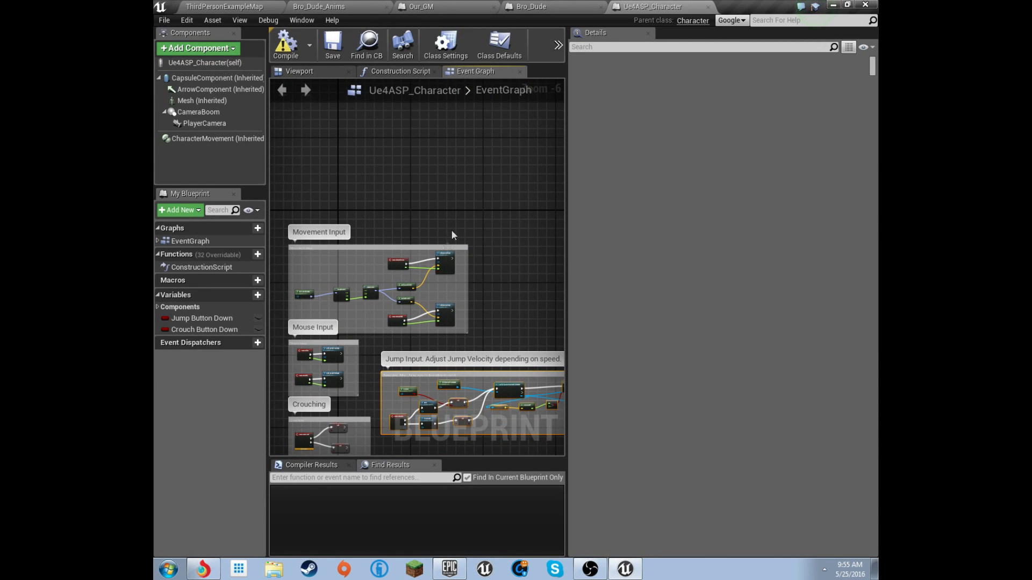
Check the Camera component's position behind the character in Bro_Dude's viewport and its Use Pawn Control Rotation option, leaving the option enabled
{"action": "left_click", "coordinate": [535, 5]}
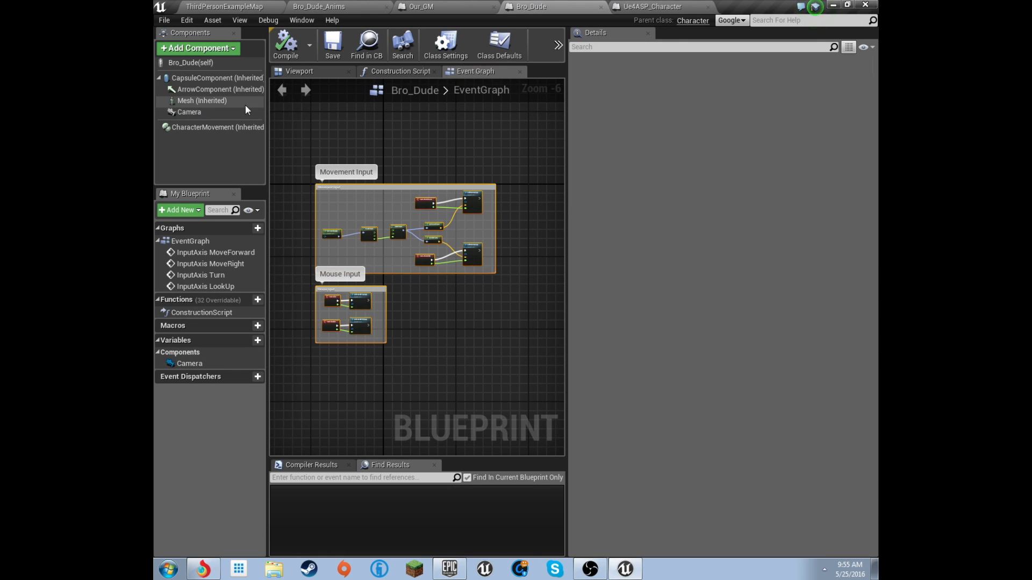
{"action": "left_click", "coordinate": [301, 71]}
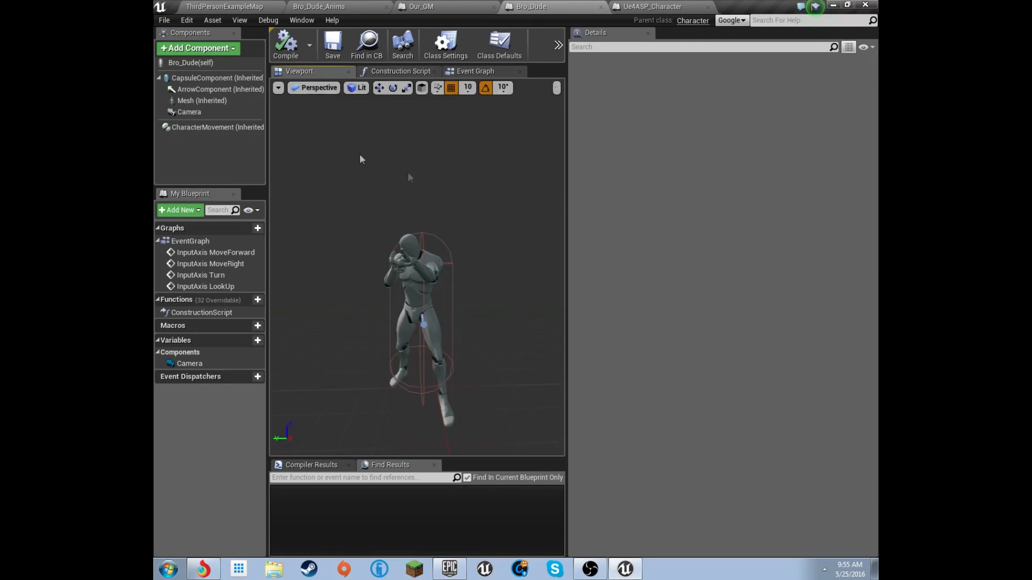
{"action": "left_click", "coordinate": [185, 114]}
{"action": "left_click_drag", "start_coordinate": [459, 281], "coordinate": [446, 283]}
{"action": "right_click_drag", "start_coordinate": [446, 282], "coordinate": [548, 283]}
{"action": "key", "text": "w"}
{"action": "key", "text": "s"}
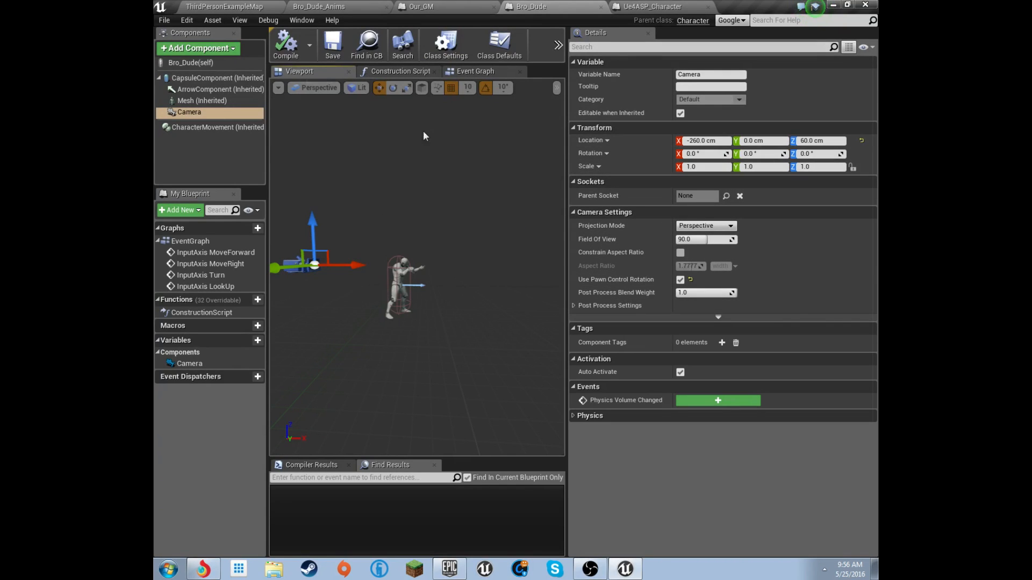
{"action": "left_click", "coordinate": [680, 280]}
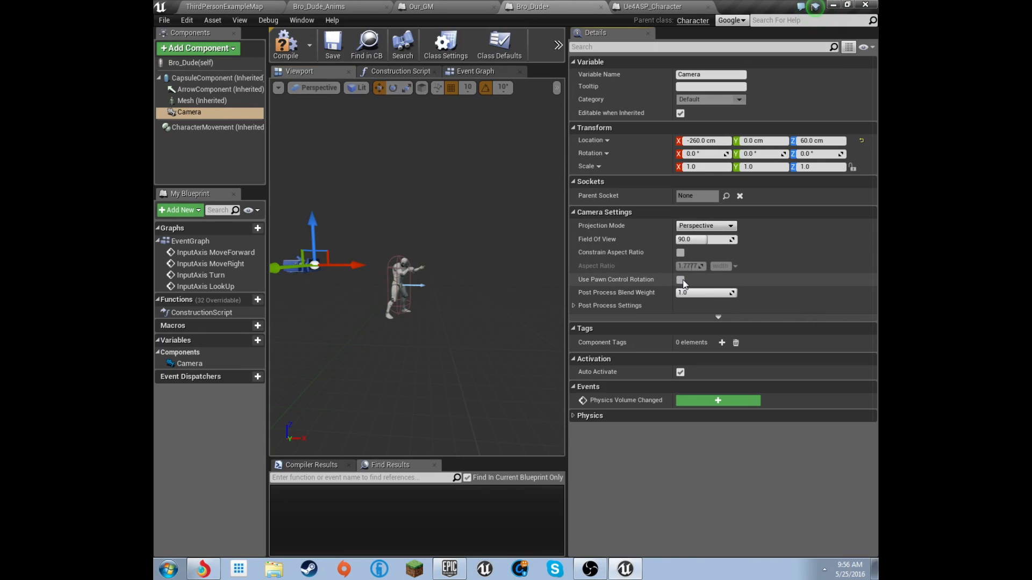
{"action": "left_click", "coordinate": [680, 280]}
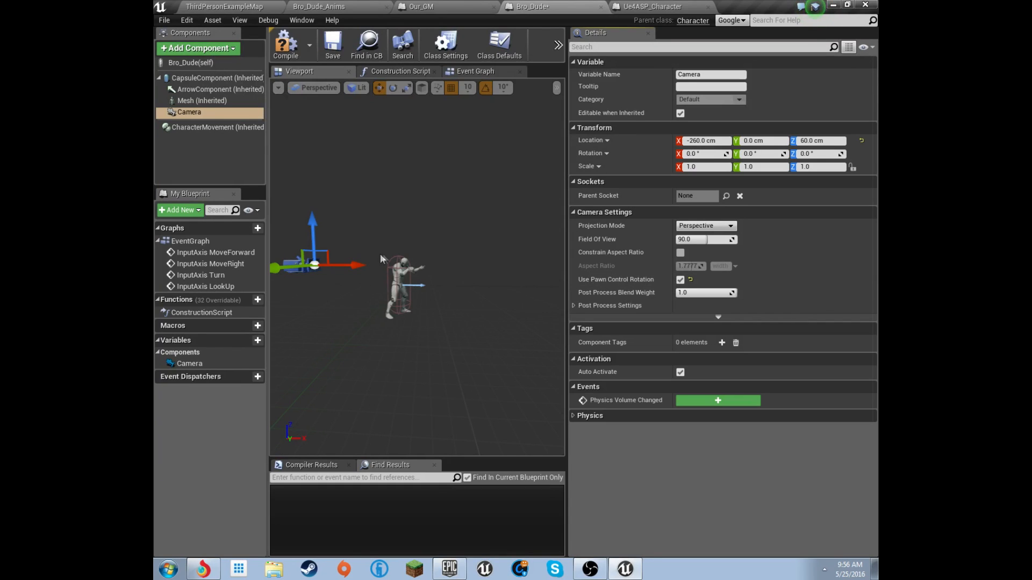
Review the Anim Blueprint Generated Class choices for Bro_Dude's Mesh component, keep Bro_Dude_Anims, and compile the blueprint
{"action": "left_click", "coordinate": [202, 100]}
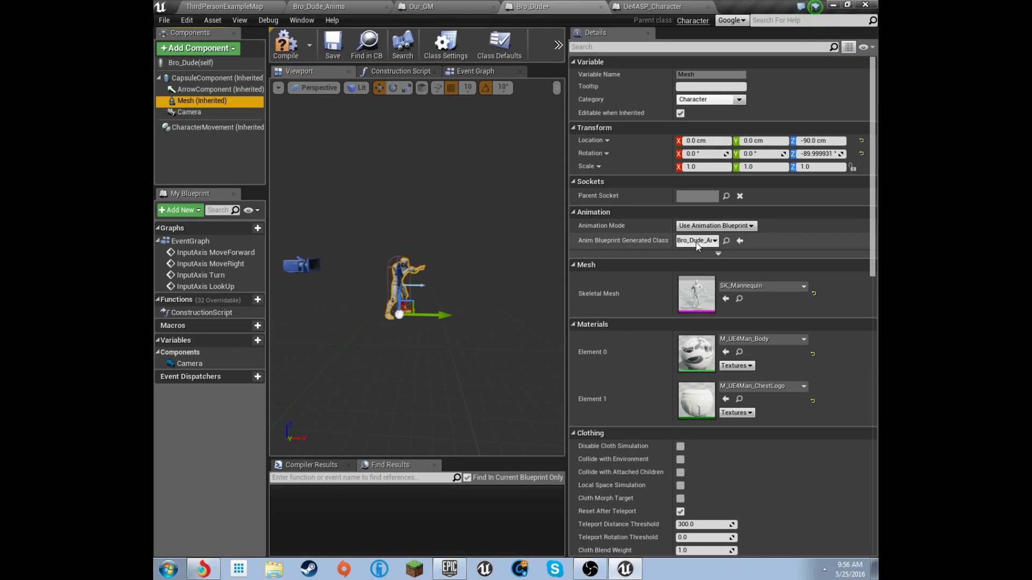
{"action": "left_click", "coordinate": [699, 242]}
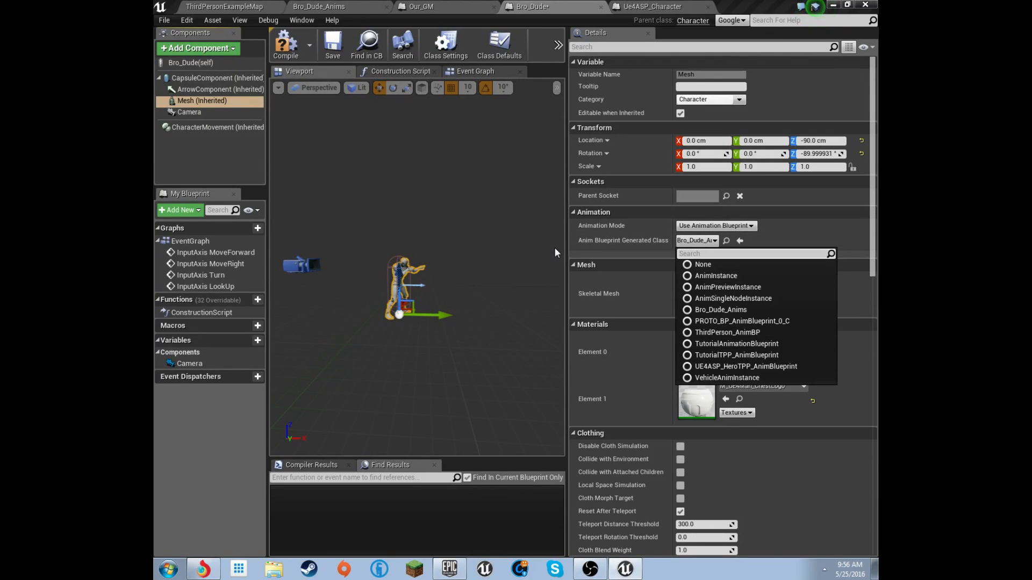
{"action": "key", "text": "Escape"}
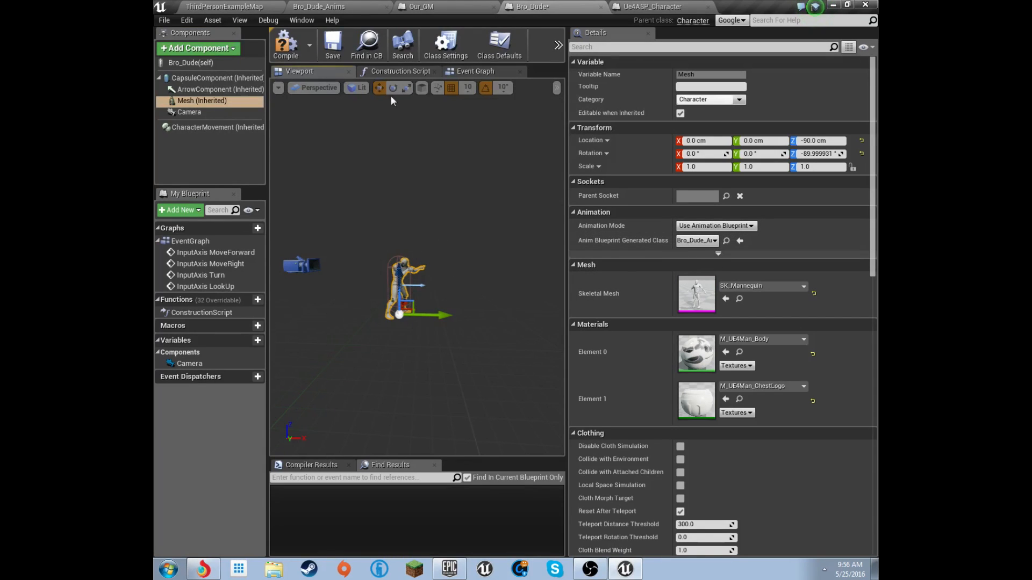
{"action": "left_click", "coordinate": [289, 47]}
Play-test ThirdPersonExampleMap by running the character around the level and up the stairs, and end the play session
{"action": "left_click", "coordinate": [252, 5]}
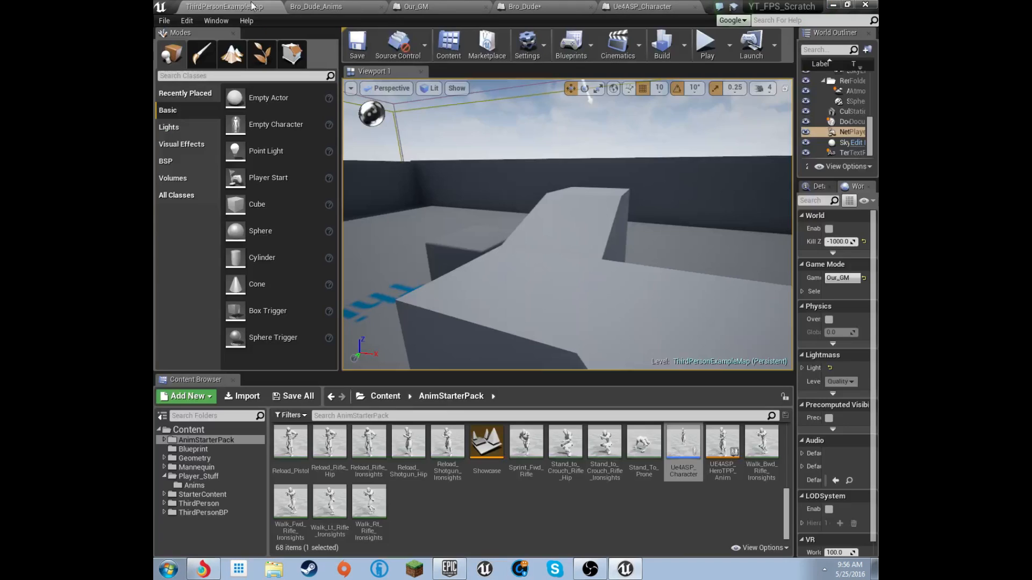
{"action": "left_click", "coordinate": [706, 46]}
{"action": "key", "text": "w"}
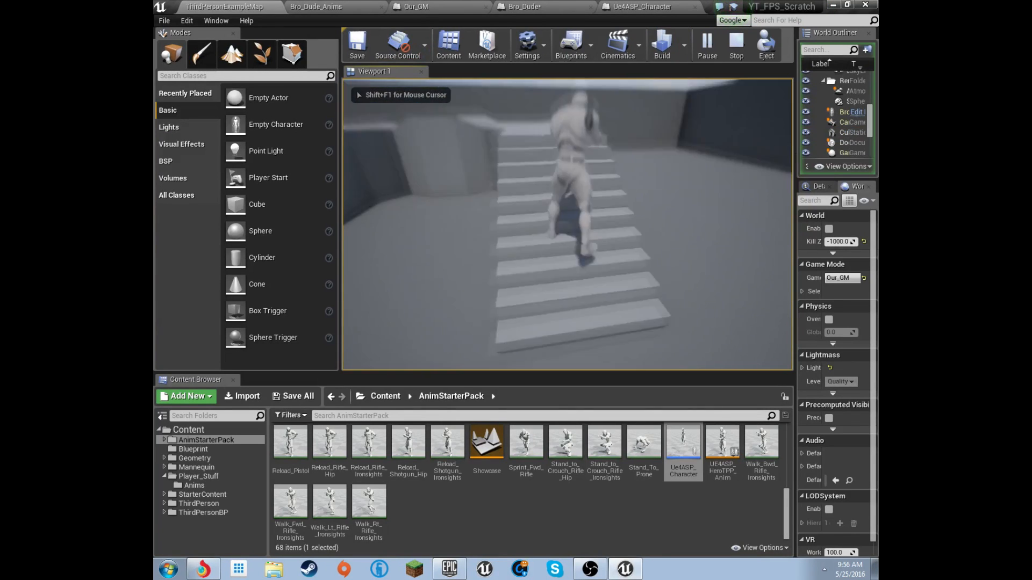
{"action": "key", "text": "w"}
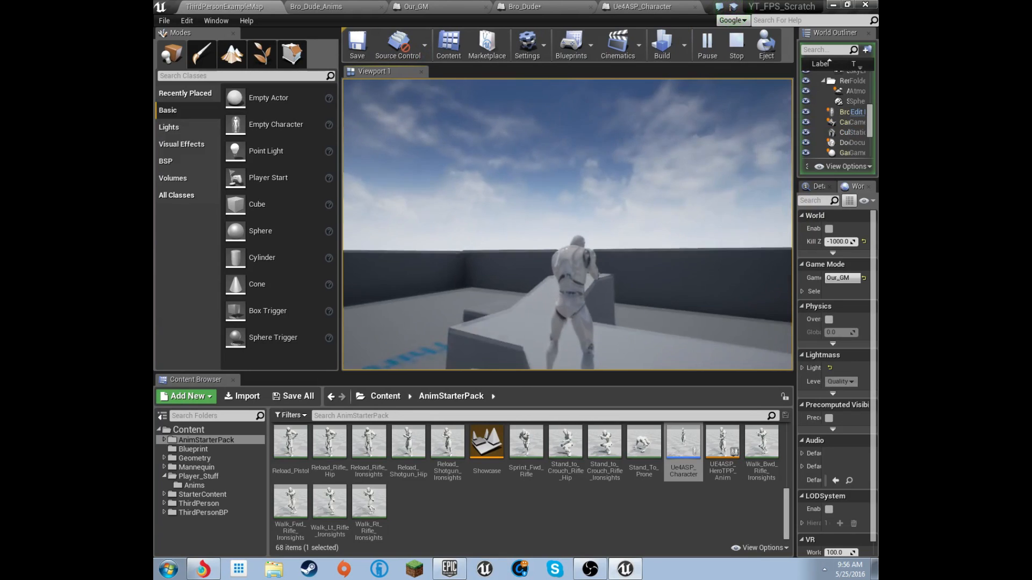
{"action": "key", "text": "w"}
{"action": "key", "text": "w"}
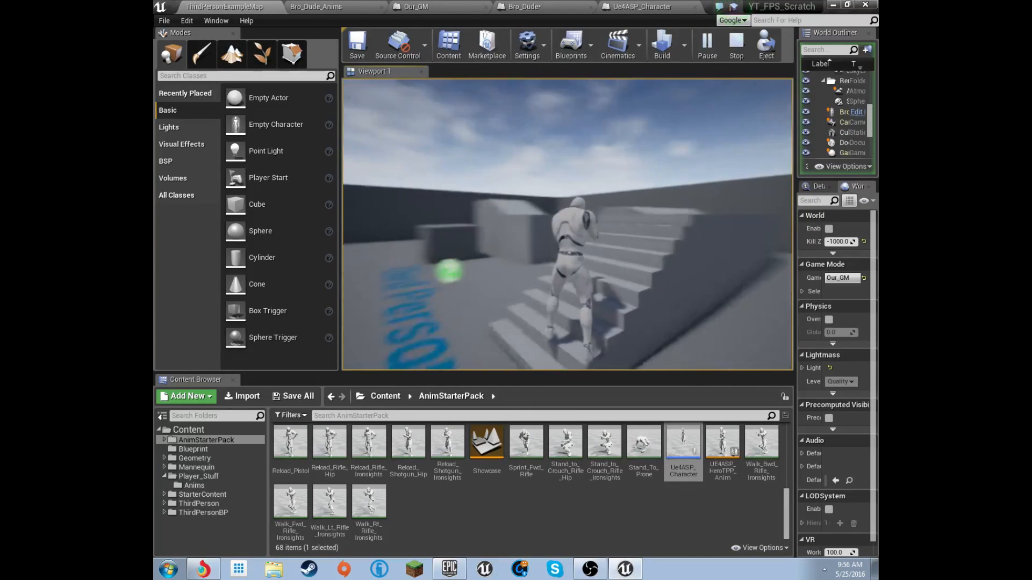
{"action": "key", "text": "w"}
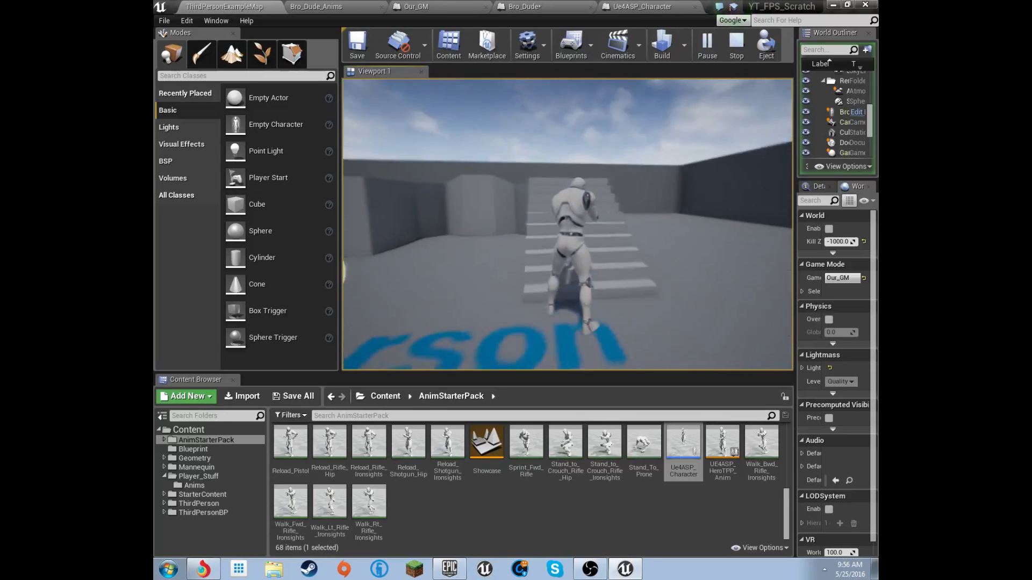
{"action": "key", "text": "w"}
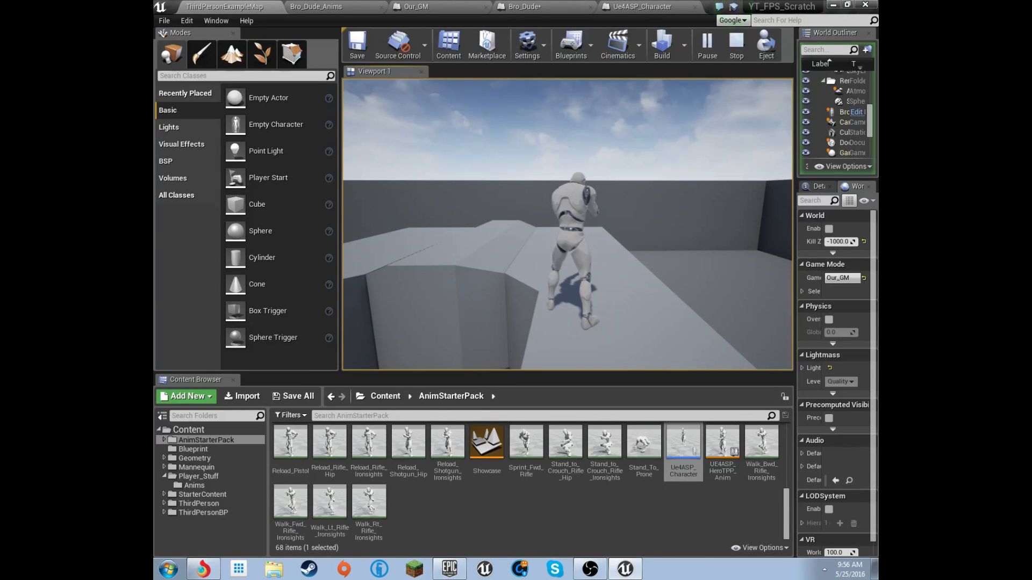
{"action": "key", "text": "grave"}
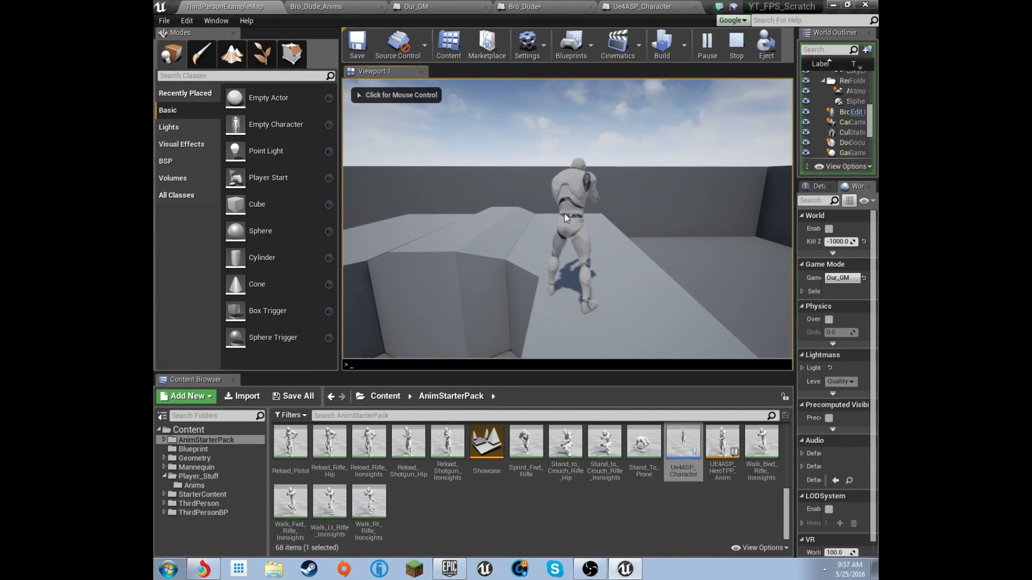
{"action": "key", "text": "grave"}
{"action": "key", "text": "grave"}
{"action": "key", "text": "Escape"}
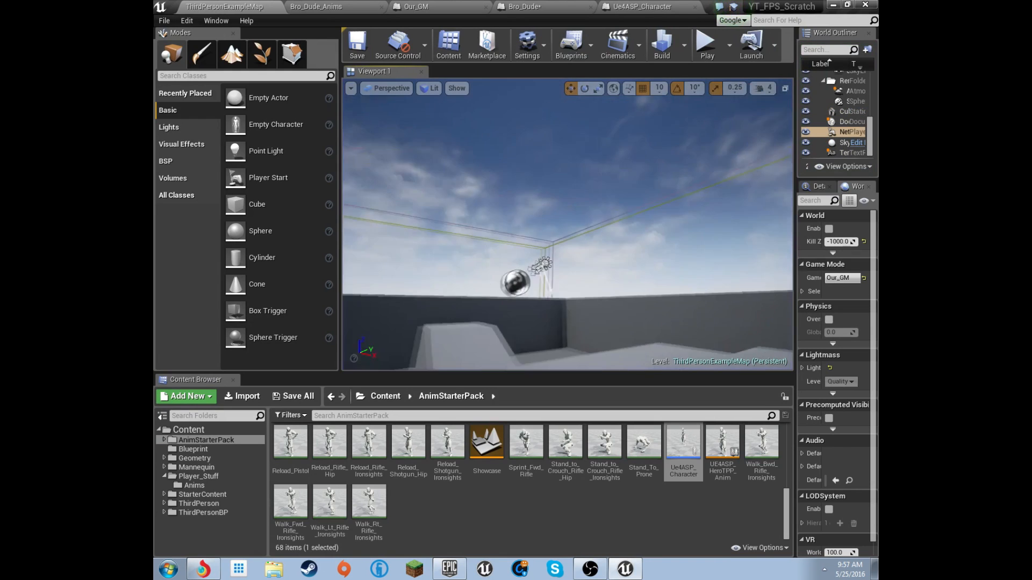
Open UE4ASP_HeroTPP_AnimBlueprint from the AnimStarterPack folder and examine the Movement nodes in its event graph
{"action": "double_click", "coordinate": [722, 446]}
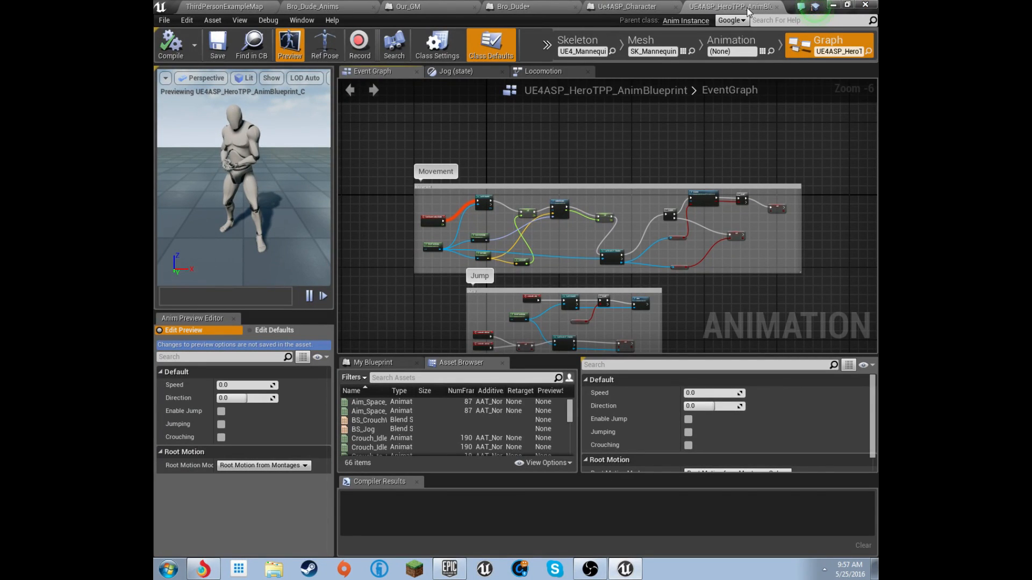
{"action": "left_click", "coordinate": [230, 6]}
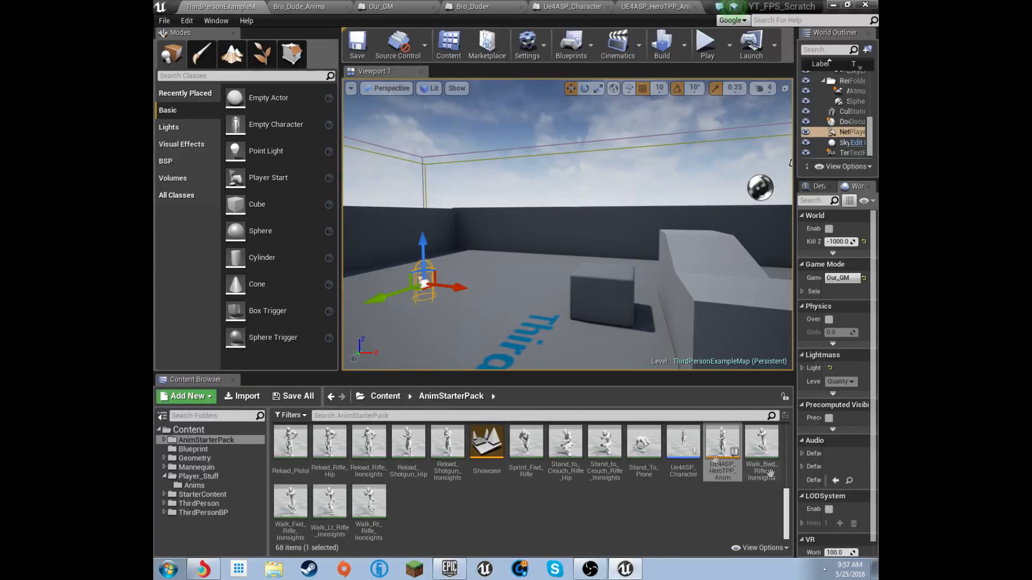
{"action": "left_click", "coordinate": [647, 7]}
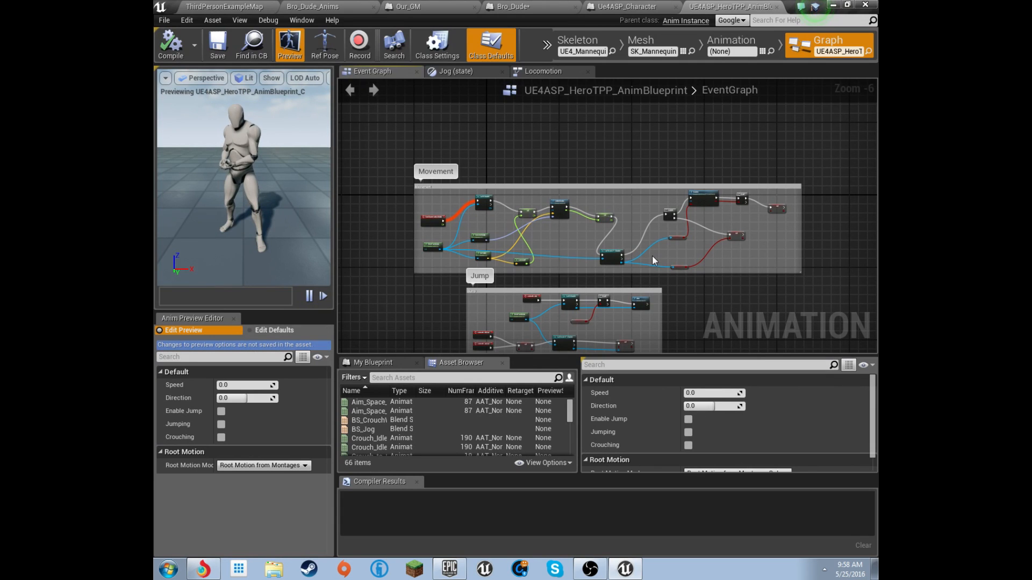
{"action": "scroll", "coordinate": [646, 240], "scroll_direction": "up", "scroll_amount": 1}
{"action": "scroll", "coordinate": [505, 204], "scroll_direction": "up", "scroll_amount": 3}
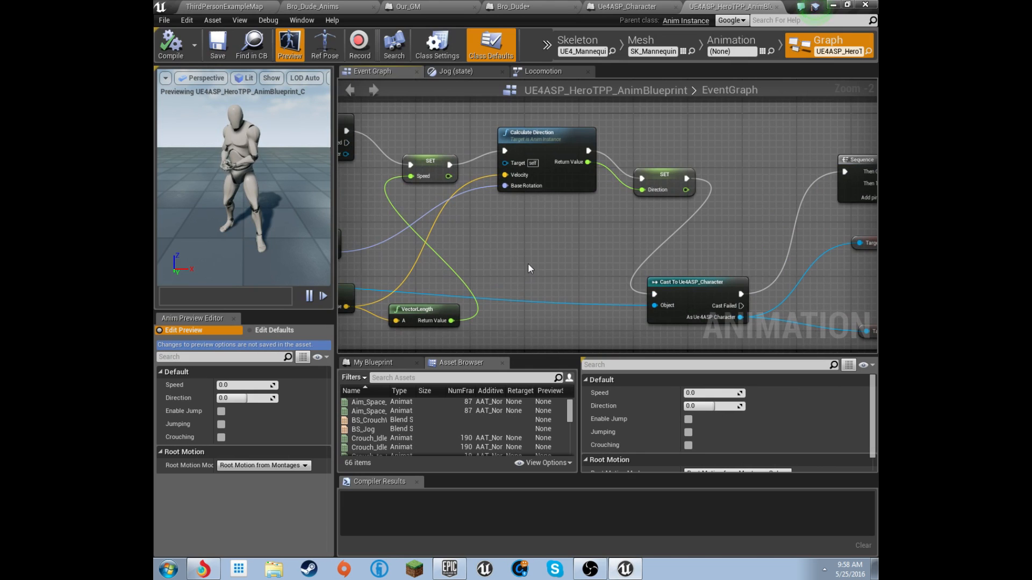
{"action": "scroll", "coordinate": [525, 262], "scroll_direction": "down", "scroll_amount": 4}
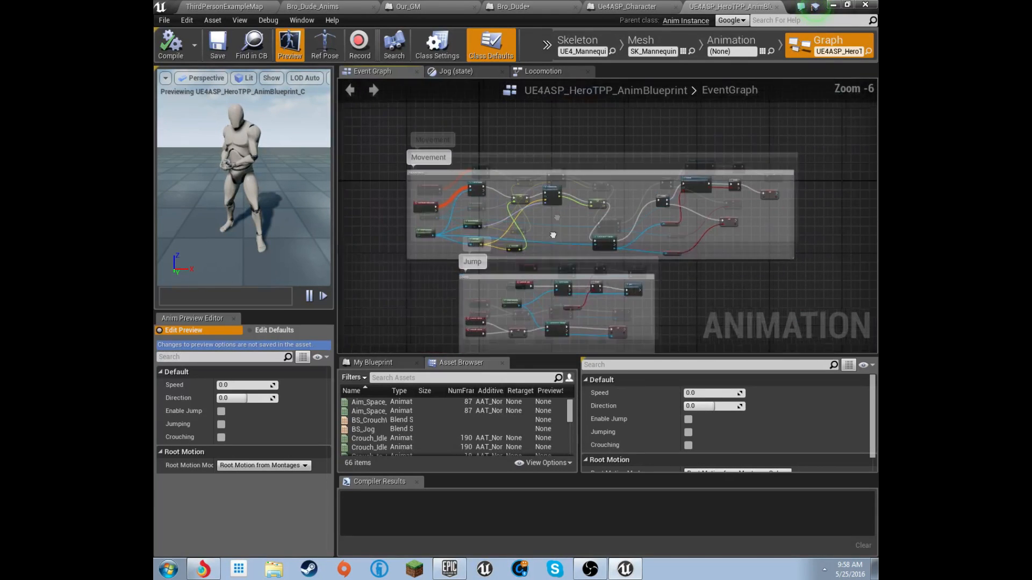
Copy the Movement and Jump groups from the UE4ASP_HeroTPP_AnimBlueprint event graph, and switch to Bro_Dude_Anims
{"action": "left_click_drag", "start_coordinate": [381, 162], "coordinate": [668, 271]}
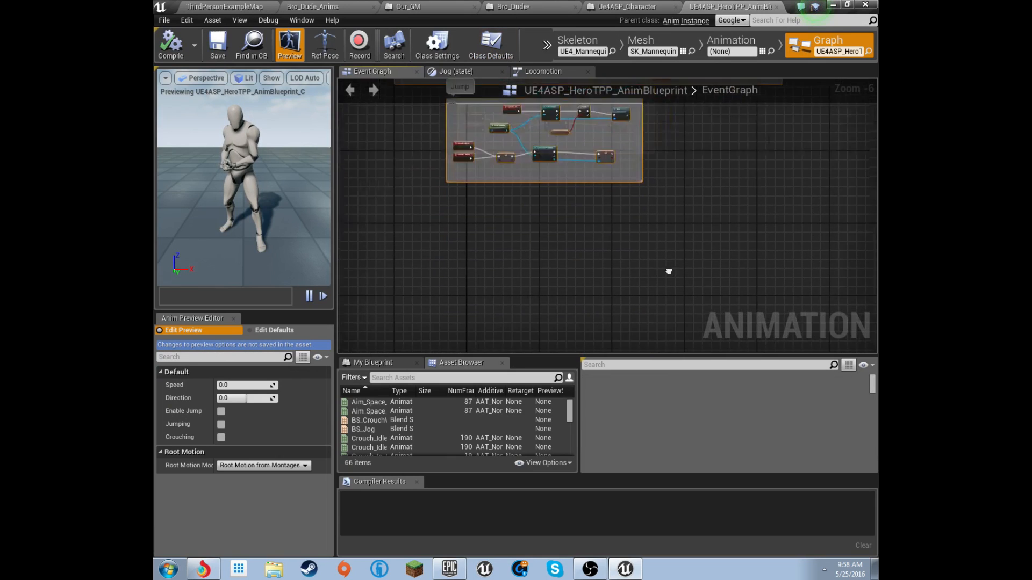
{"action": "right_click_drag", "start_coordinate": [668, 271], "coordinate": [640, 213]}
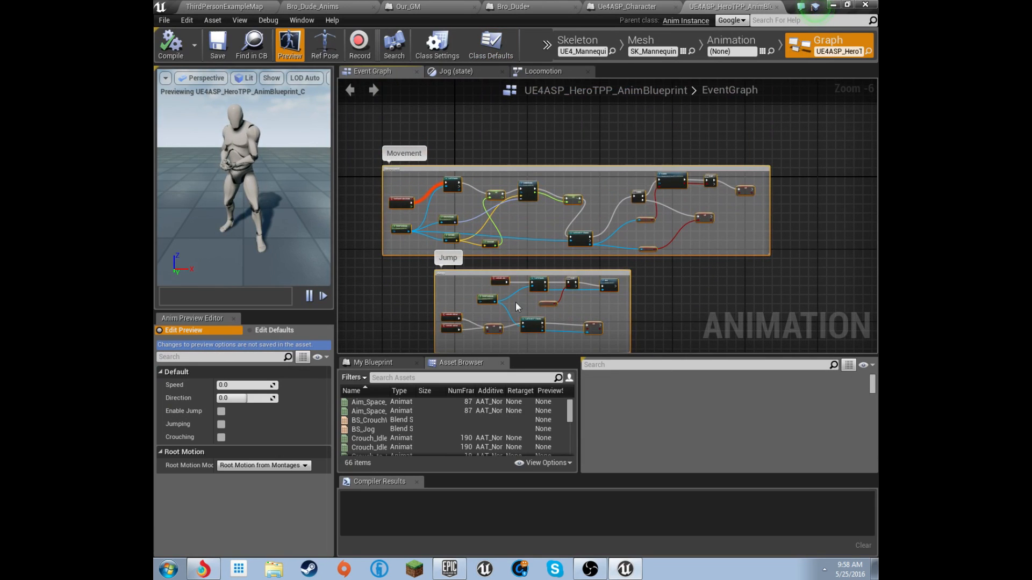
{"action": "left_click", "coordinate": [502, 6]}
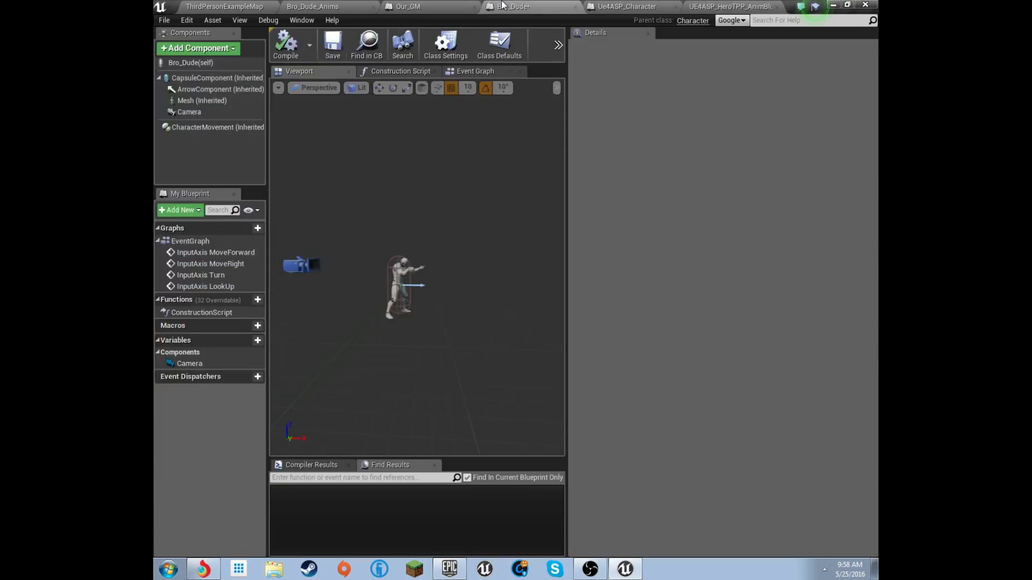
{"action": "left_click", "coordinate": [425, 5]}
{"action": "left_click", "coordinate": [333, 6]}
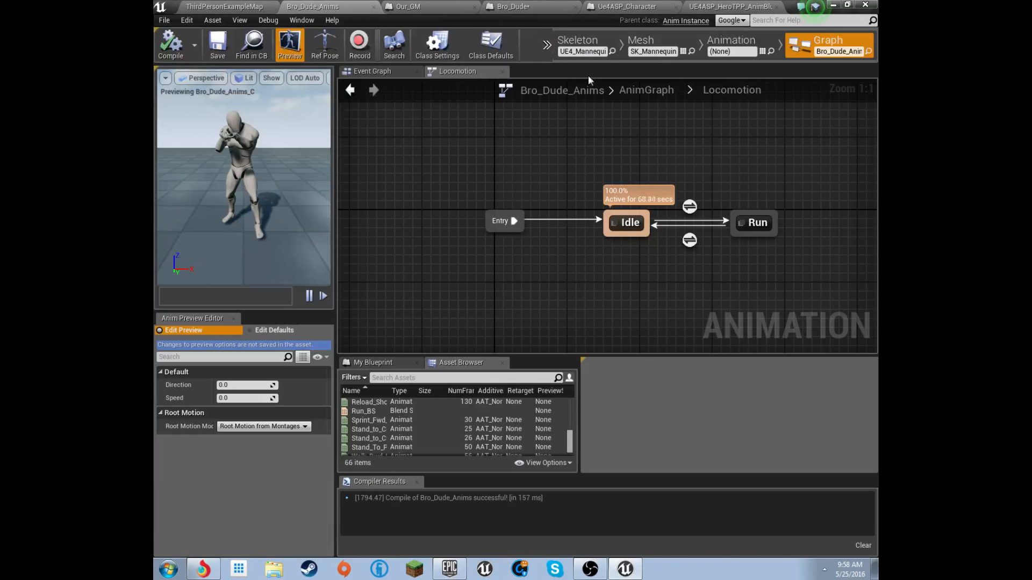
Delete the existing nodes in the Bro_Dude_Anims event graph and paste the copied Movement and Jump groups
{"action": "scroll", "coordinate": [530, 177], "scroll_direction": "down", "scroll_amount": 2}
{"action": "left_click_drag", "start_coordinate": [651, 285], "coordinate": [417, 167]}
{"action": "key", "text": "Delete"}
{"action": "key", "text": "ctrl+v"}
{"action": "scroll", "coordinate": [567, 204], "scroll_direction": "down", "scroll_amount": 4}
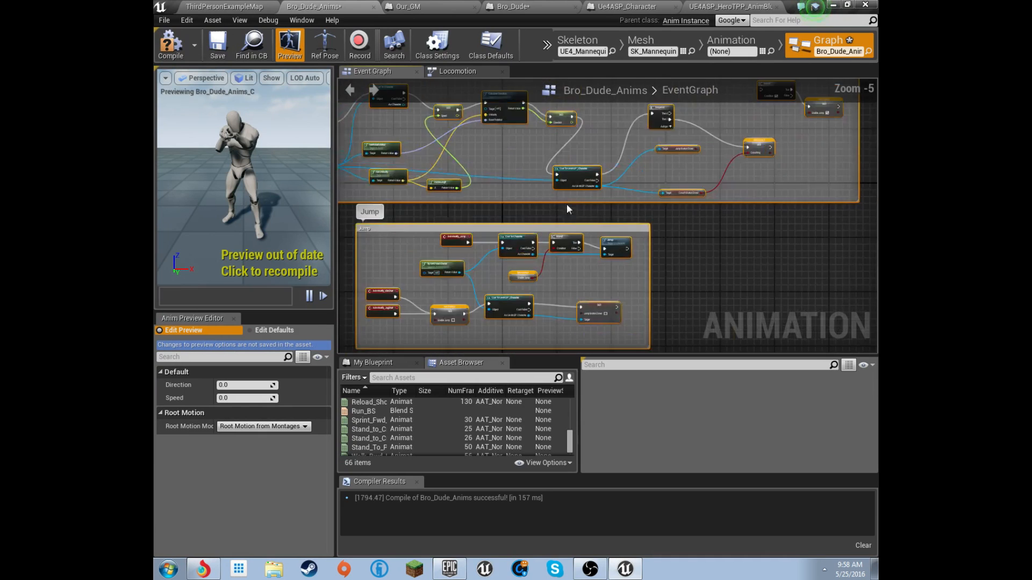
Create the missing Enable Jump variable from its SET node in the Jump group, and recompile Bro_Dude_Anims
{"action": "scroll", "coordinate": [570, 258], "scroll_direction": "up", "scroll_amount": 4}
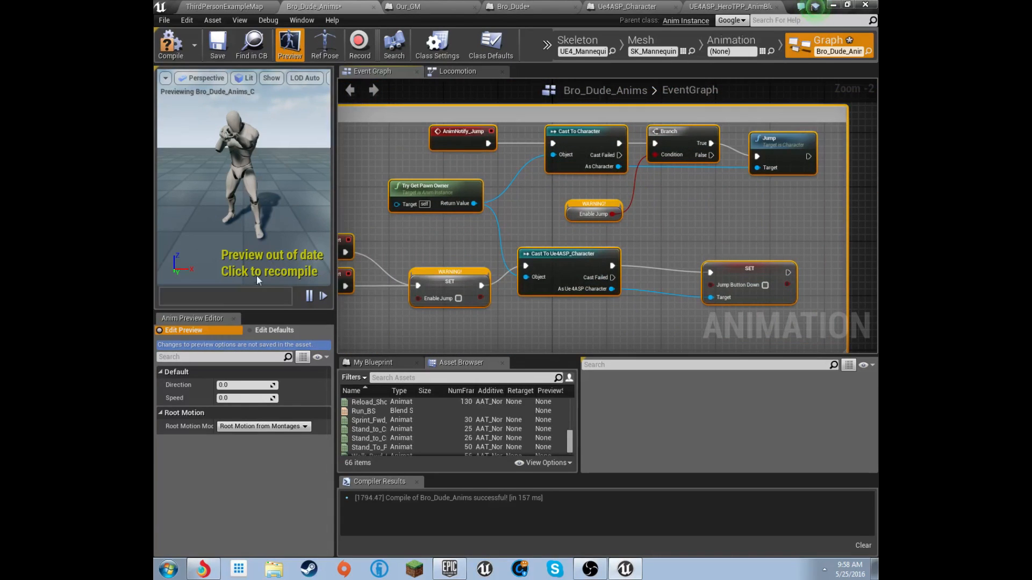
{"action": "right_click", "coordinate": [450, 278]}
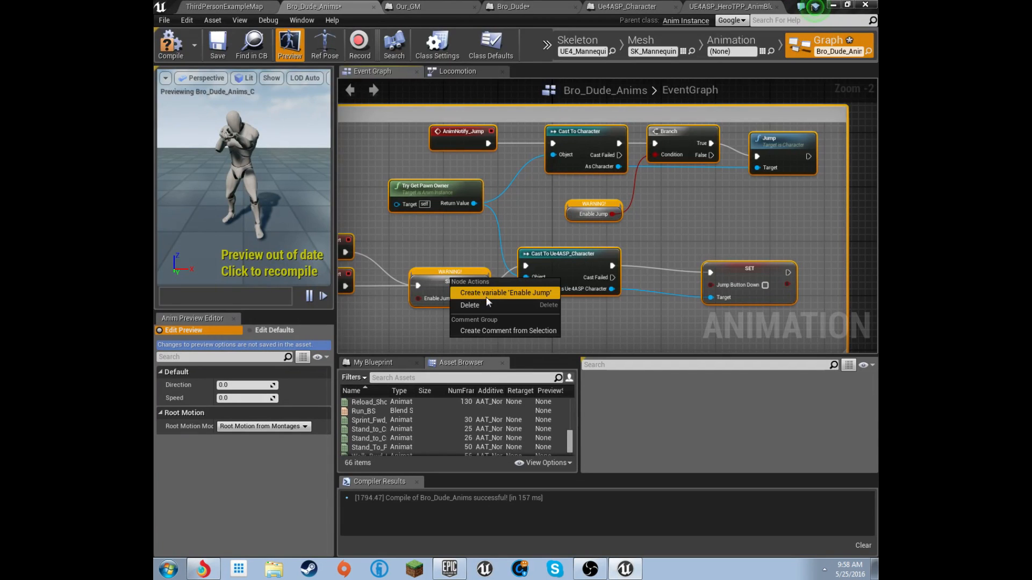
{"action": "left_click", "coordinate": [458, 300]}
{"action": "left_click", "coordinate": [244, 263]}
{"action": "scroll", "coordinate": [742, 240], "scroll_direction": "down", "scroll_amount": 2}
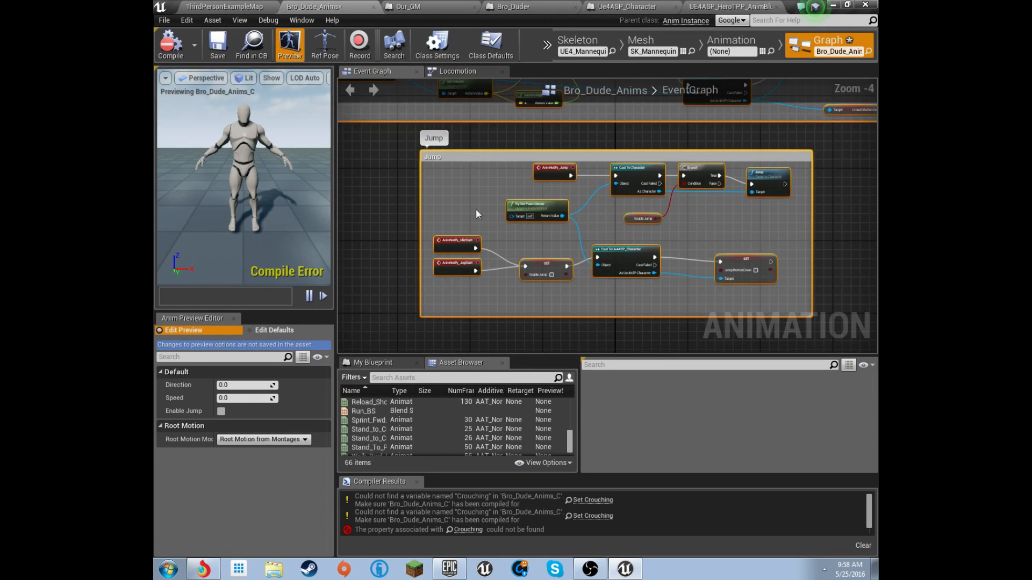
Create the missing Crouching variable from its SET node in the Movement group, and recompile Bro_Dude_Anims
{"action": "right_click_drag", "start_coordinate": [396, 181], "coordinate": [609, 259]}
{"action": "scroll", "coordinate": [661, 225], "scroll_direction": "up", "scroll_amount": 2}
{"action": "right_click", "coordinate": [623, 218]}
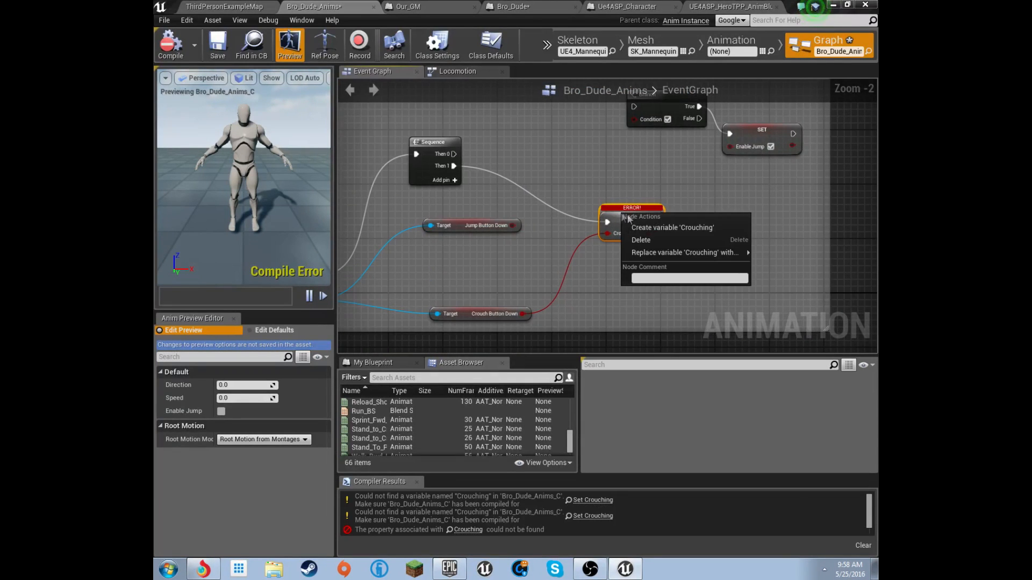
{"action": "left_click", "coordinate": [661, 228]}
{"action": "left_click", "coordinate": [233, 255]}
{"action": "scroll", "coordinate": [682, 215], "scroll_direction": "down", "scroll_amount": 4}
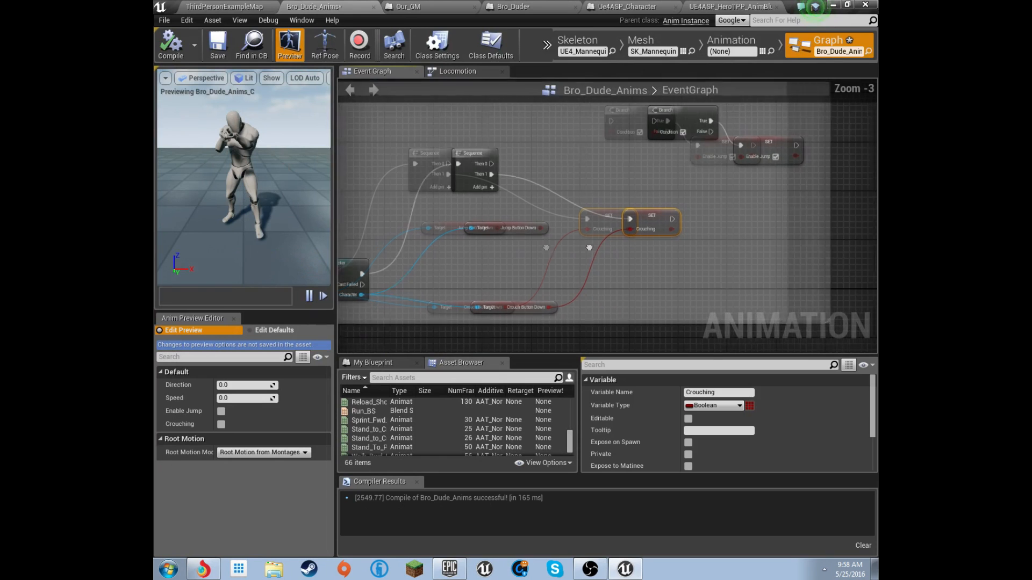
Examine the Movement group in the Bro_Dude_Anims event graph, from the Cast To Character node through to the Cast To Ue4ASP_Character node
{"action": "scroll", "coordinate": [504, 237], "scroll_direction": "up", "scroll_amount": 4}
{"action": "right_click_drag", "start_coordinate": [526, 196], "coordinate": [458, 283]}
{"action": "left_click", "coordinate": [525, 170]}
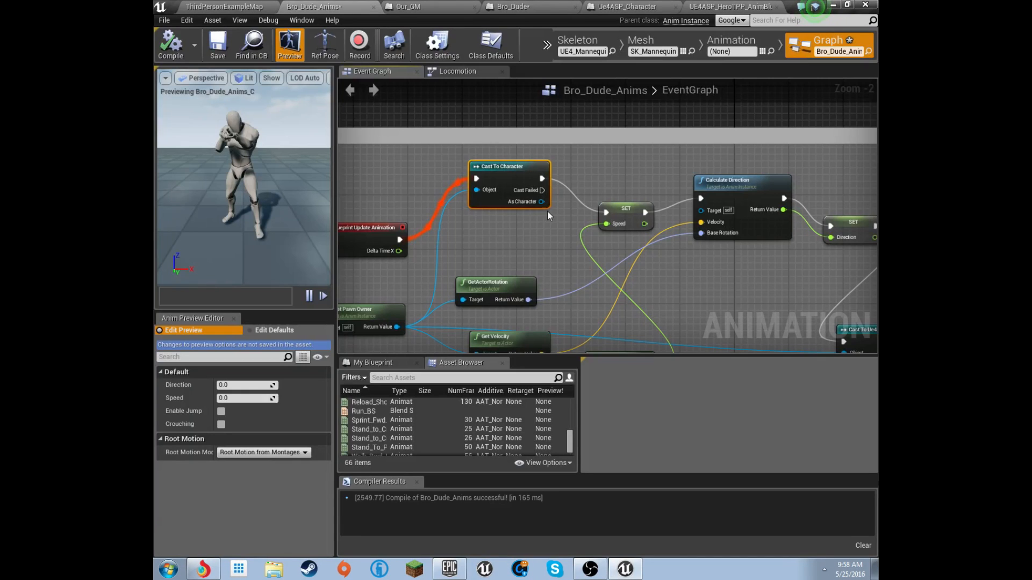
{"action": "right_click_drag", "start_coordinate": [546, 213], "coordinate": [438, 147]}
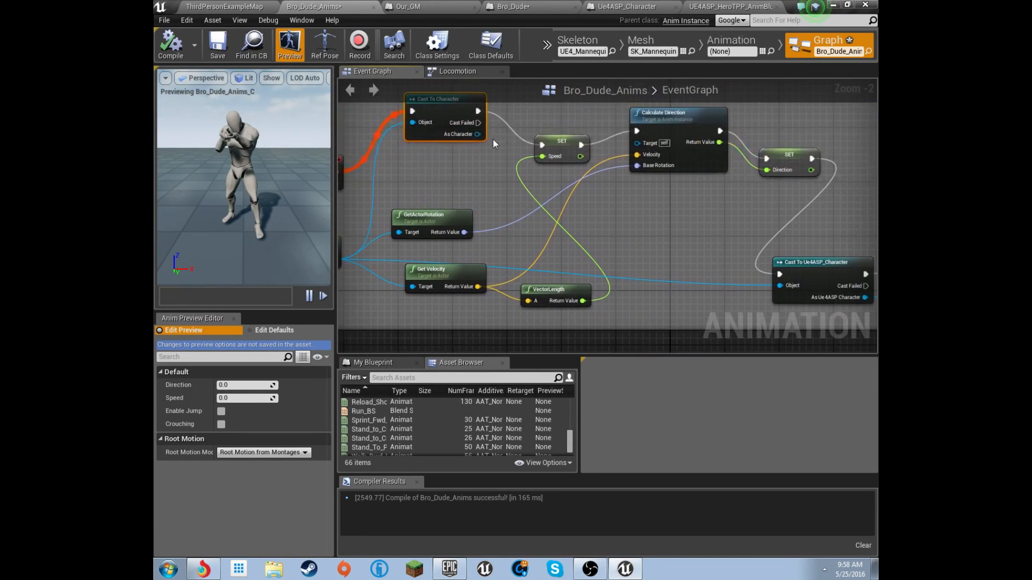
{"action": "right_click_drag", "start_coordinate": [715, 215], "coordinate": [580, 207]}
{"action": "right_click_drag", "start_coordinate": [737, 259], "coordinate": [622, 207]}
{"action": "right_click_drag", "start_coordinate": [433, 175], "coordinate": [560, 215]}
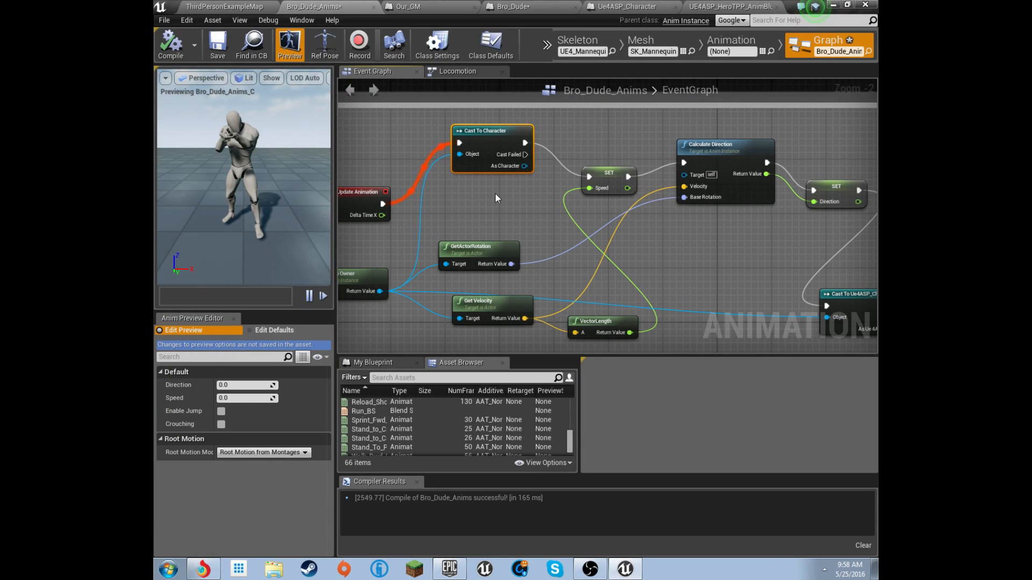
{"action": "right_click_drag", "start_coordinate": [495, 192], "coordinate": [579, 183]}
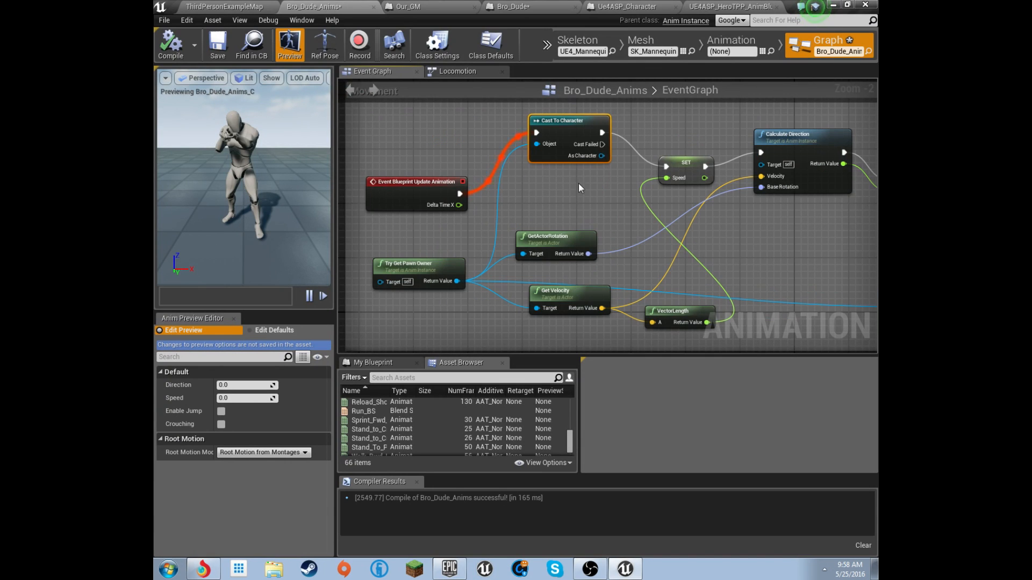
{"action": "right_click_drag", "start_coordinate": [623, 215], "coordinate": [671, 317]}
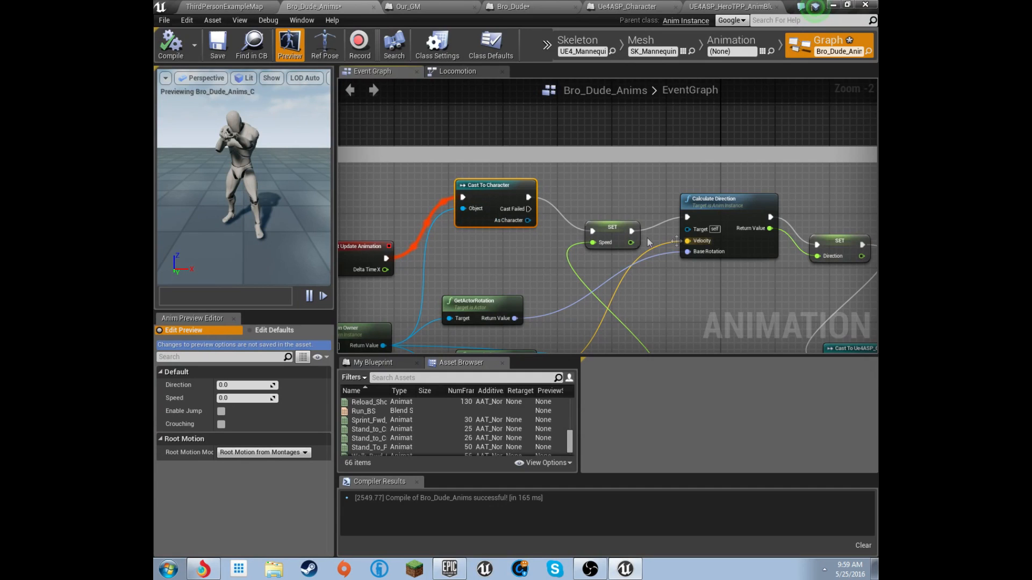
{"action": "right_click_drag", "start_coordinate": [639, 282], "coordinate": [396, 145]}
{"action": "right_click_drag", "start_coordinate": [725, 237], "coordinate": [633, 259]}
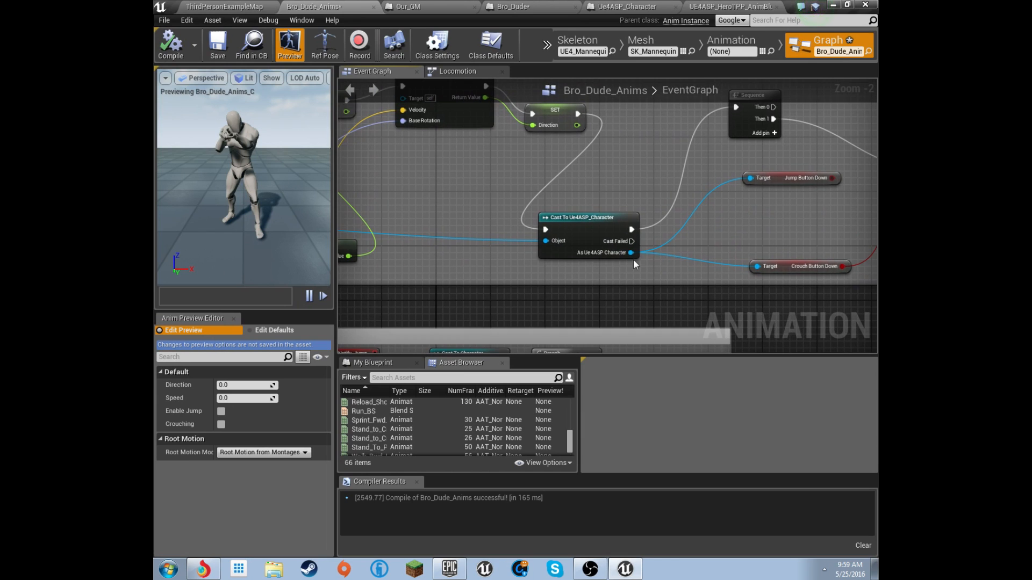
{"action": "right_click", "coordinate": [580, 200]}
{"action": "key", "text": "Escape"}
{"action": "right_click_drag", "start_coordinate": [596, 233], "coordinate": [551, 240]}
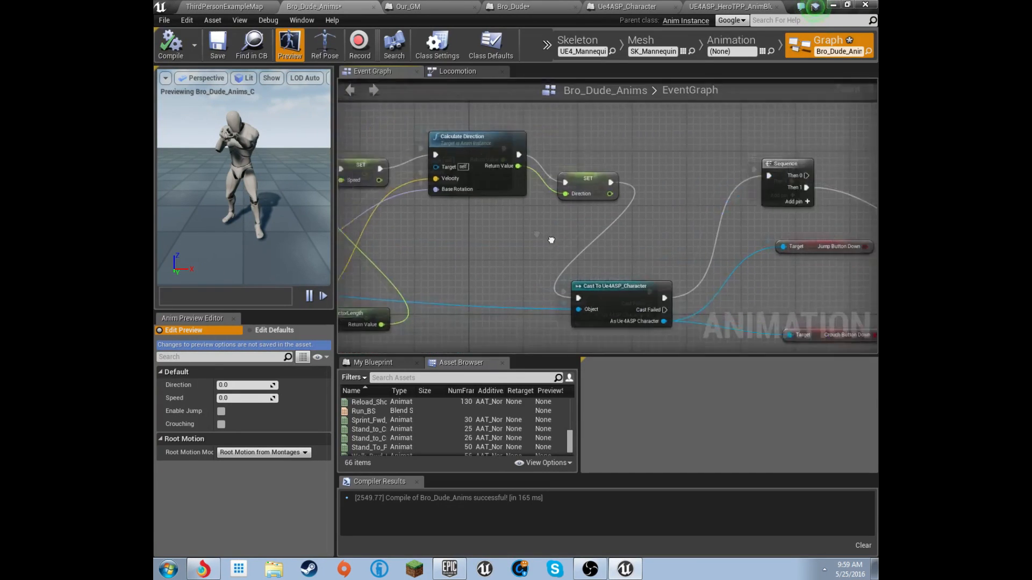
{"action": "scroll", "coordinate": [550, 240], "scroll_direction": "down", "scroll_amount": 1}
{"action": "scroll", "coordinate": [576, 250], "scroll_direction": "up", "scroll_amount": 1}
Add a Cast To Bro_Dude node above Cast To Ue4ASP_Character and move the SET Direction node's execution wire to it
{"action": "left_click", "coordinate": [577, 250]}
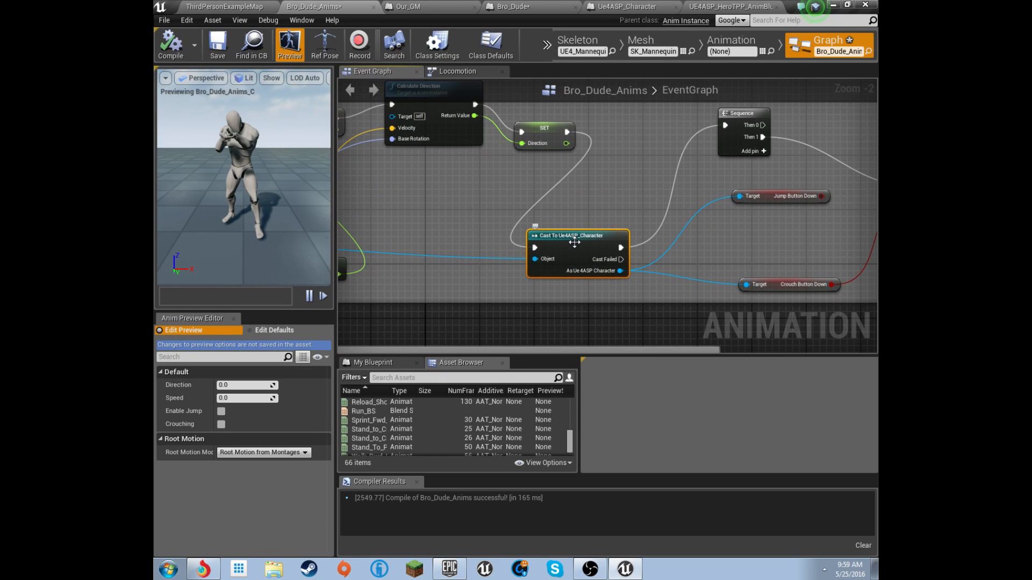
{"action": "right_click", "coordinate": [555, 201]}
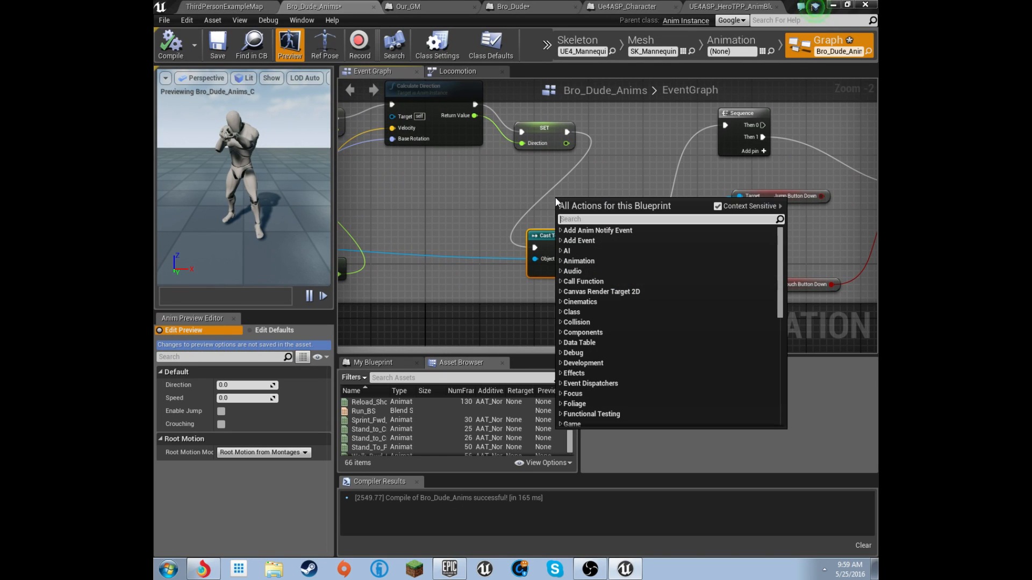
{"action": "type", "text": "bro"}
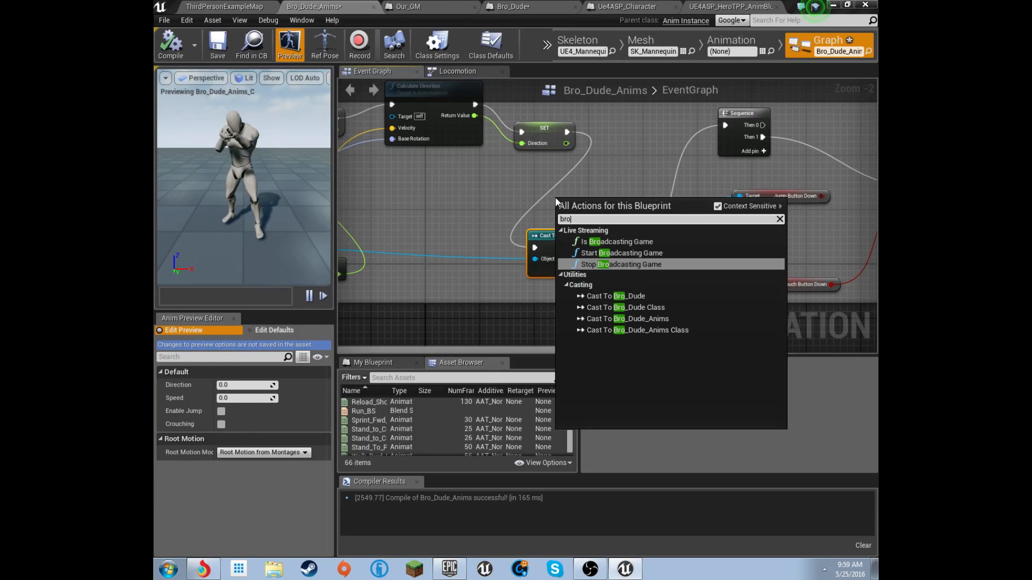
{"action": "key", "text": "Down"}
{"action": "key", "text": "Return"}
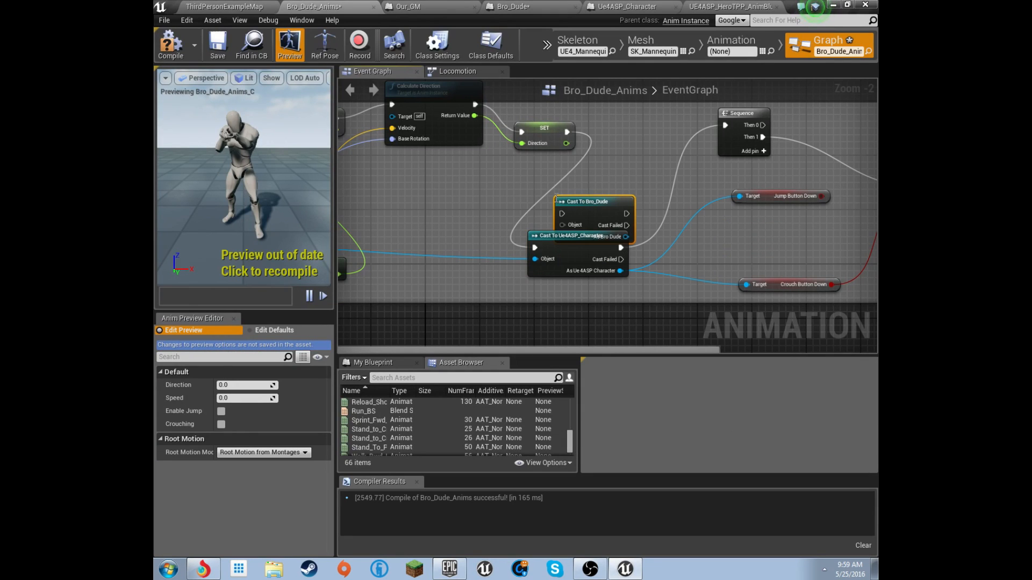
{"action": "left_click_drag", "start_coordinate": [582, 204], "coordinate": [575, 184]}
{"action": "left_click_drag", "start_coordinate": [567, 131], "coordinate": [556, 194]}
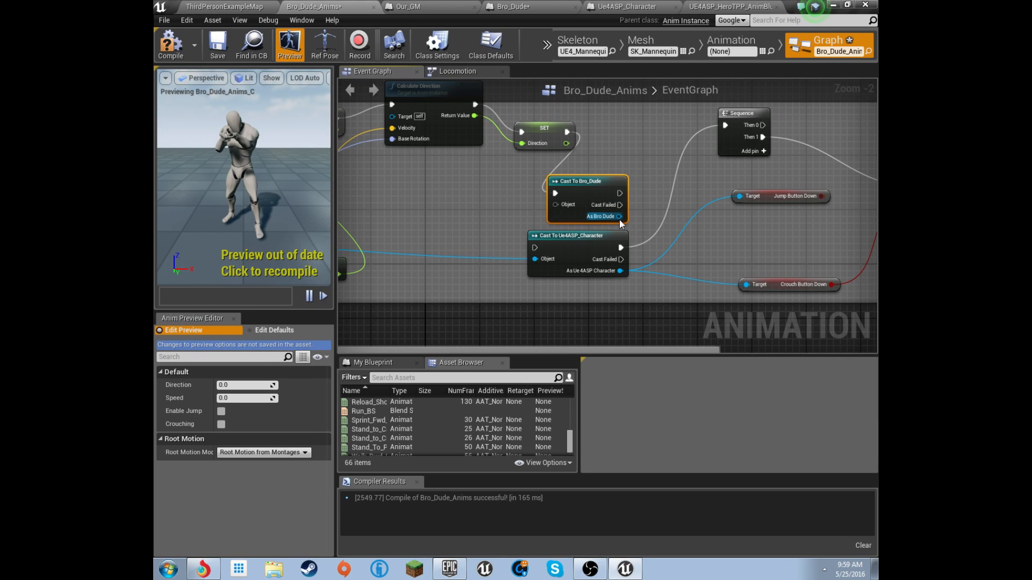
Try to wire As Bro Dude to the Jump Button Down target, and delete the Cast To Ue4ASP_Character node
{"action": "left_click_drag", "start_coordinate": [620, 217], "coordinate": [741, 195]}
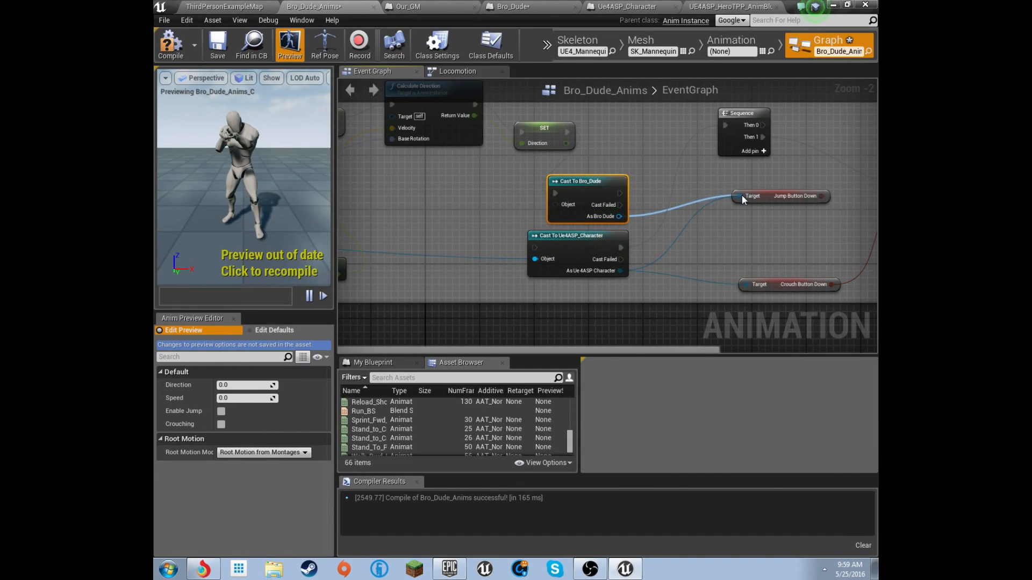
{"action": "left_click_drag", "start_coordinate": [741, 195], "coordinate": [741, 195]}
{"action": "left_click", "coordinate": [681, 177]}
{"action": "right_click_drag", "start_coordinate": [846, 206], "coordinate": [827, 154]}
{"action": "left_click", "coordinate": [591, 189]}
{"action": "key", "text": "Delete"}
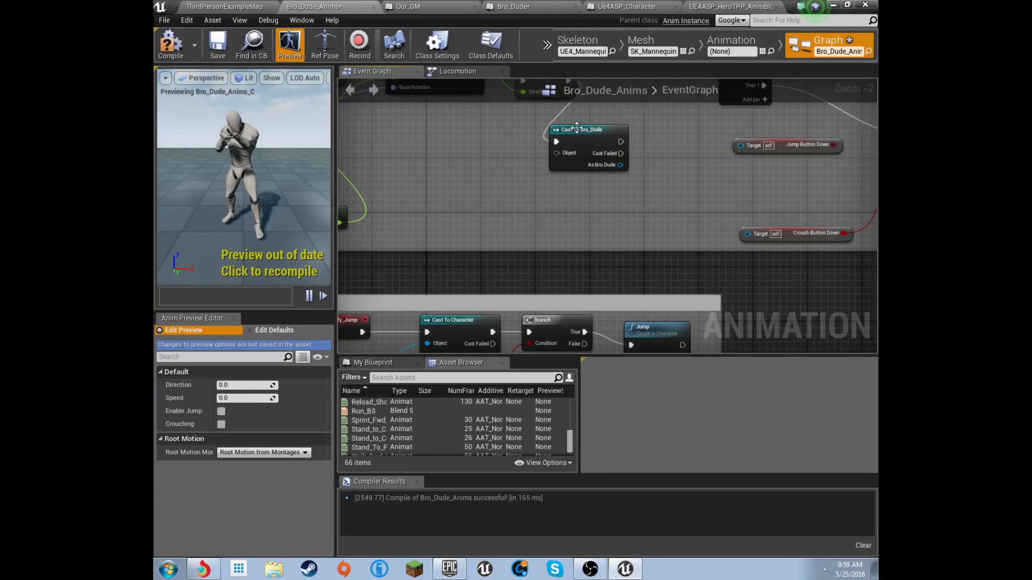
Reposition the Cast To Bro_Dude node, wire Try Get Pawn Owner's return value to its Object input, and recompile Bro_Dude_Anims
{"action": "left_click_drag", "start_coordinate": [578, 131], "coordinate": [571, 171]}
{"action": "right_click_drag", "start_coordinate": [665, 183], "coordinate": [740, 185]}
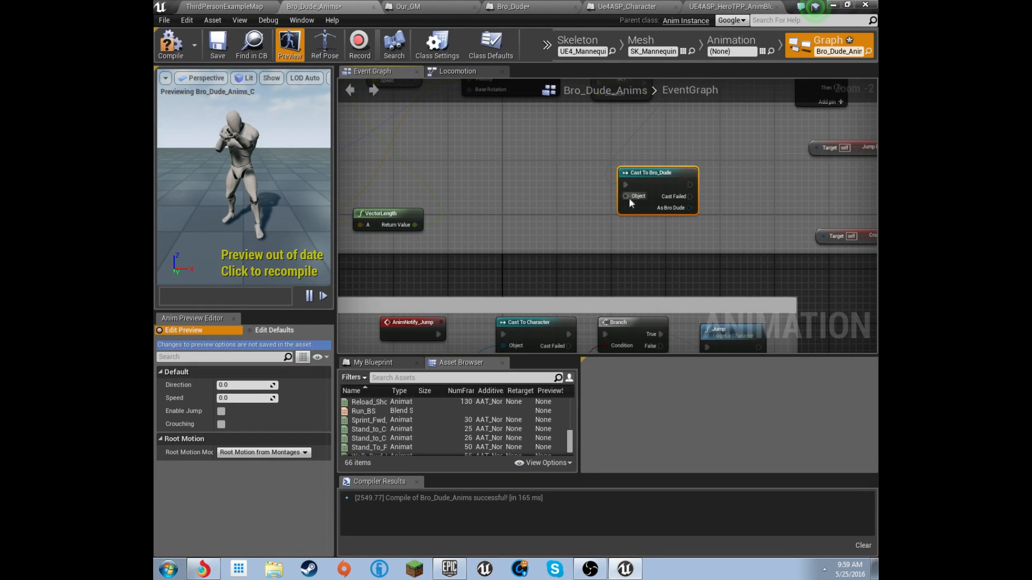
{"action": "right_click_drag", "start_coordinate": [292, 189], "coordinate": [498, 183]}
{"action": "left_click_drag", "start_coordinate": [498, 183], "coordinate": [499, 183]}
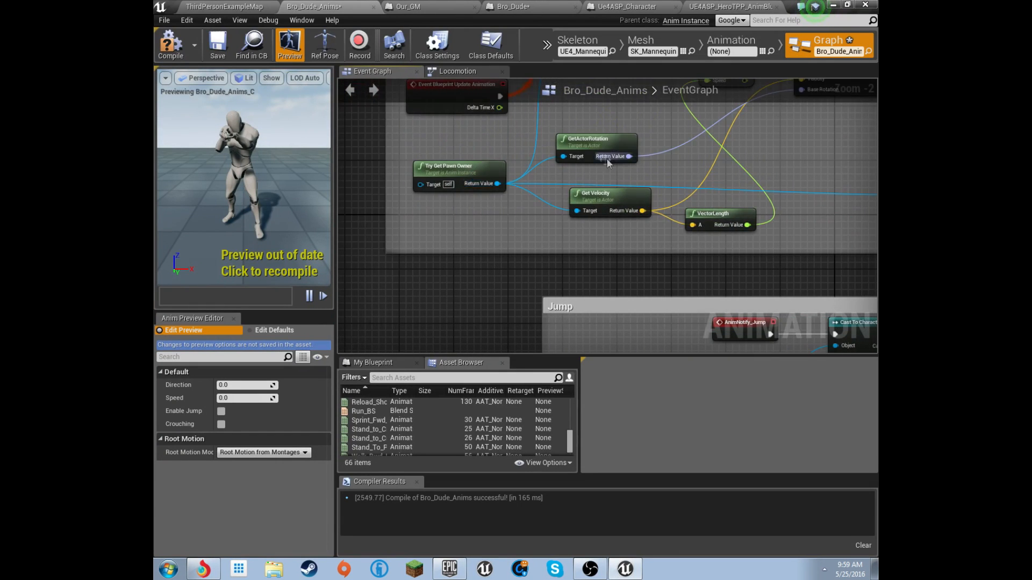
{"action": "right_click_drag", "start_coordinate": [608, 159], "coordinate": [564, 232]}
{"action": "left_click", "coordinate": [172, 60]}
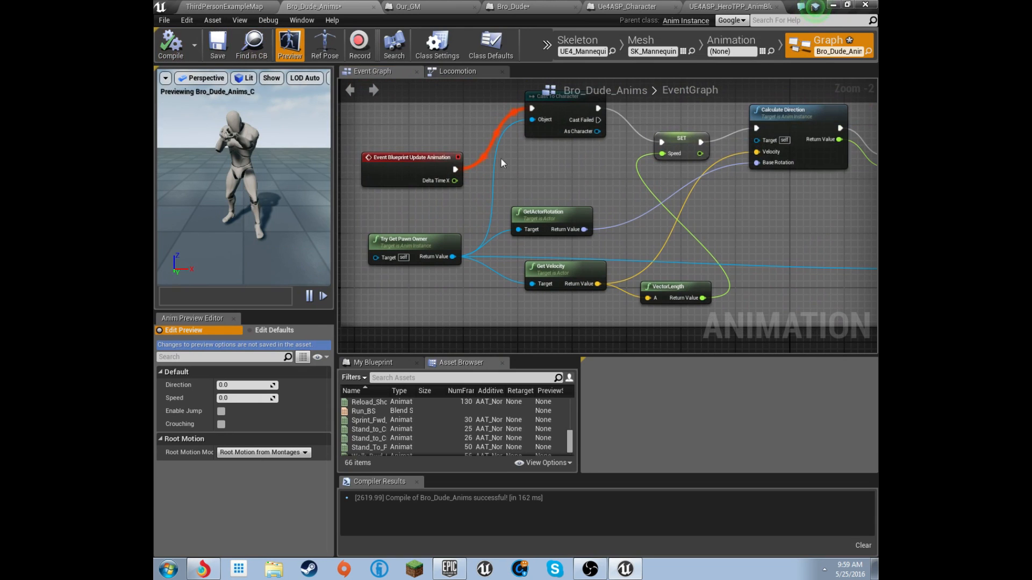
Play-test ThirdPersonExampleMap by moving the character in all directions and up the stairs, and stop the session
{"action": "left_click", "coordinate": [189, 5]}
{"action": "left_click", "coordinate": [707, 46]}
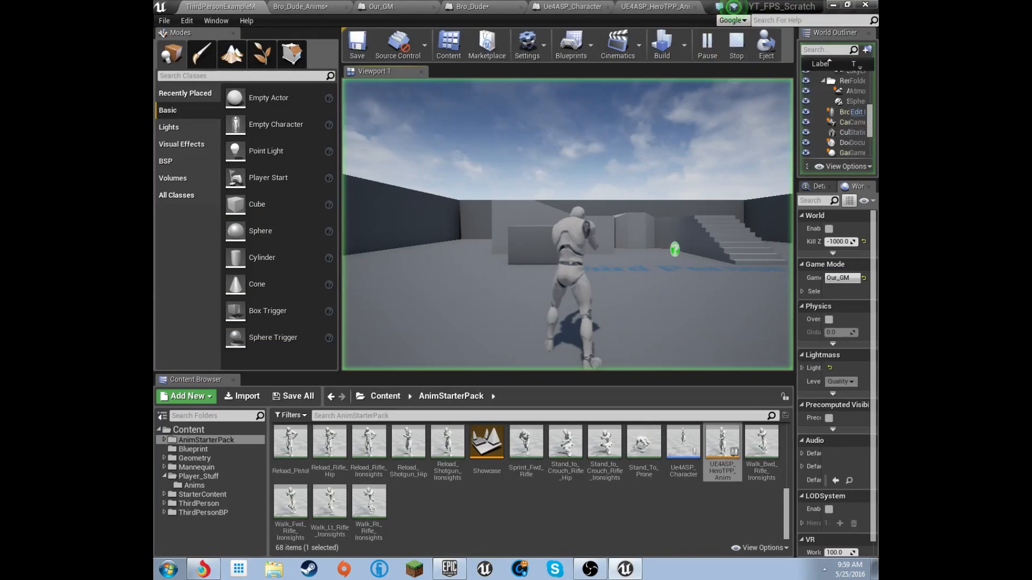
{"action": "key", "text": "w"}
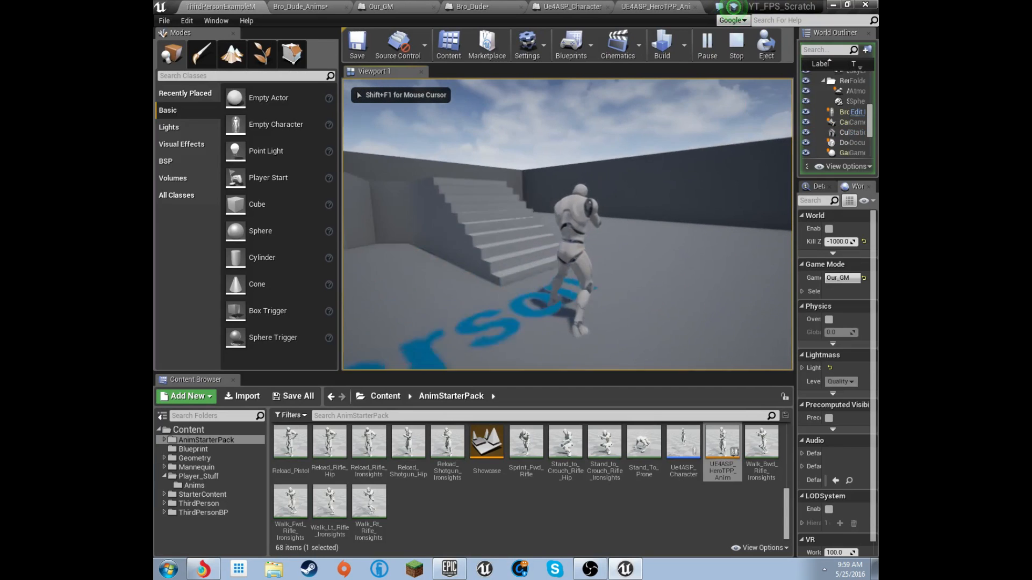
{"action": "key", "text": "a"}
{"action": "key", "text": "s"}
{"action": "key", "text": "d"}
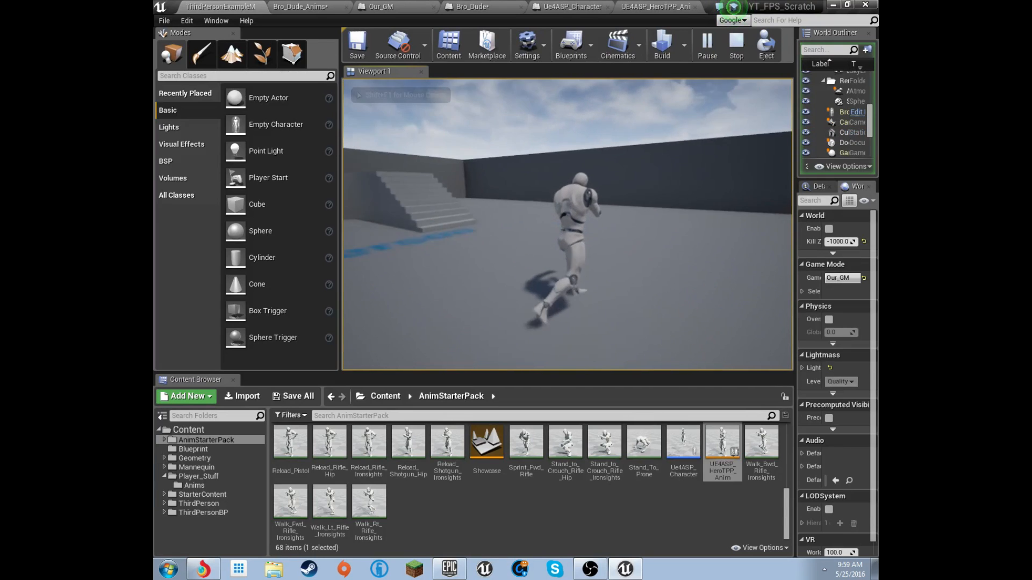
{"action": "key", "text": "w"}
{"action": "key", "text": "w"}
{"action": "key", "text": "w"}
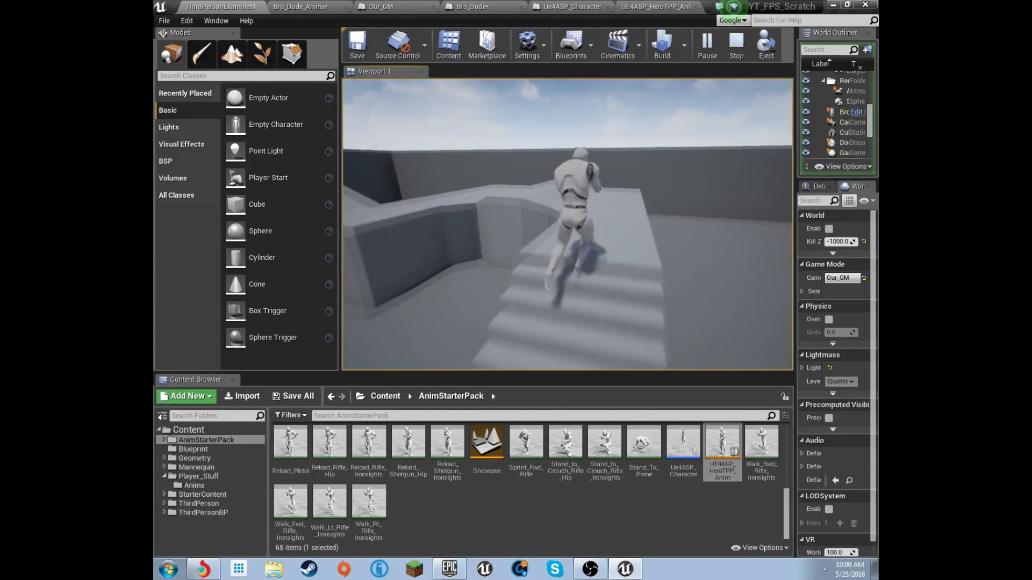
{"action": "key", "text": "Escape"}
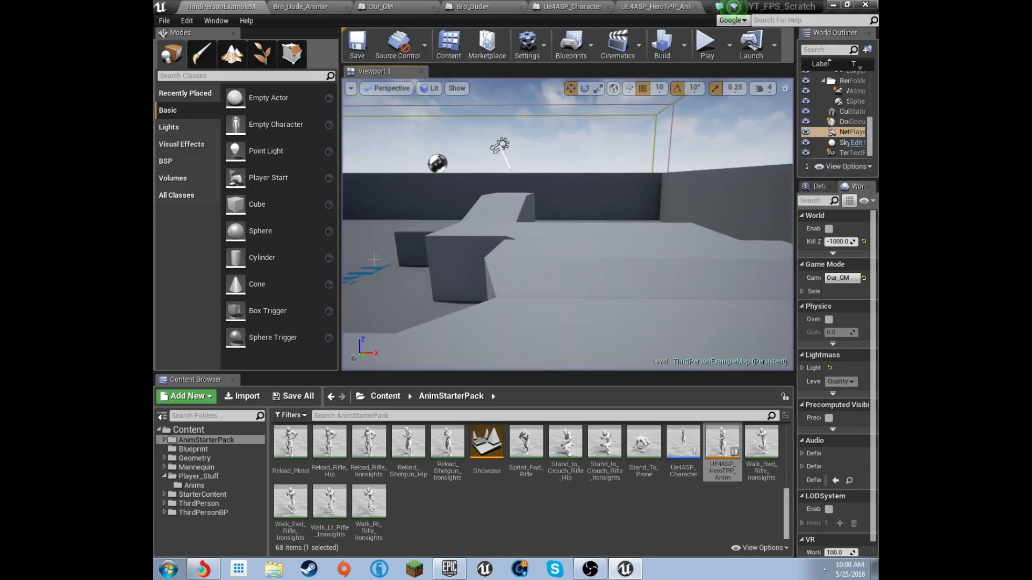
Copy the Jump Input and Crouching groups from the Ue4ASP_Character event graph
{"action": "left_click", "coordinate": [291, 6]}
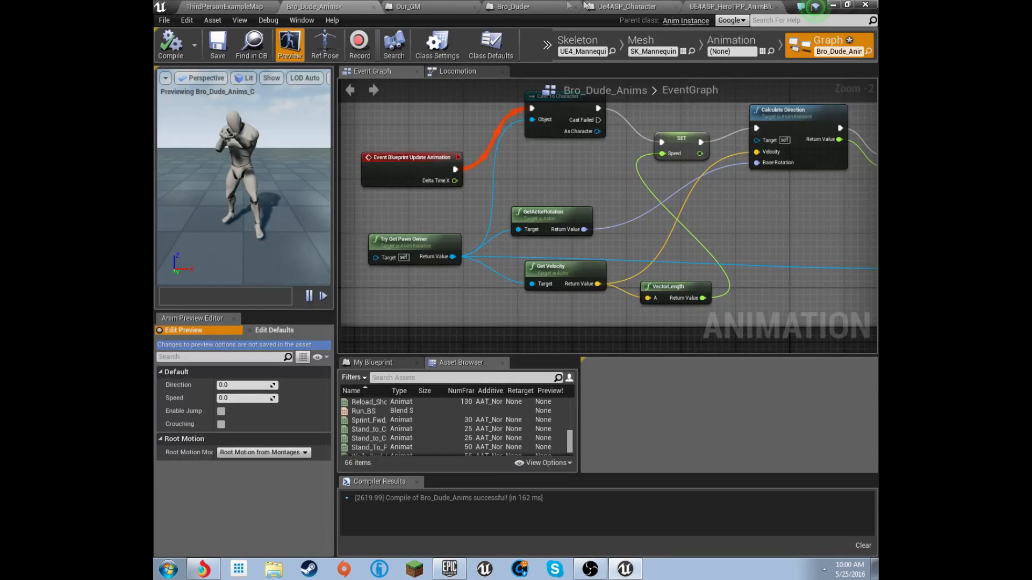
{"action": "left_click", "coordinate": [532, 6]}
{"action": "left_click", "coordinate": [616, 7]}
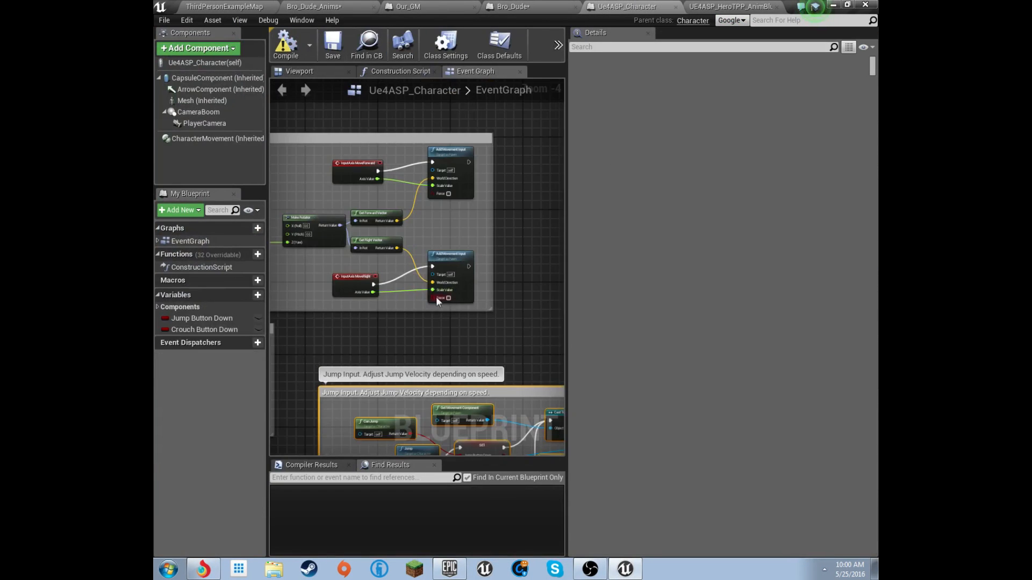
{"action": "scroll", "coordinate": [437, 300], "scroll_direction": "down", "scroll_amount": 6}
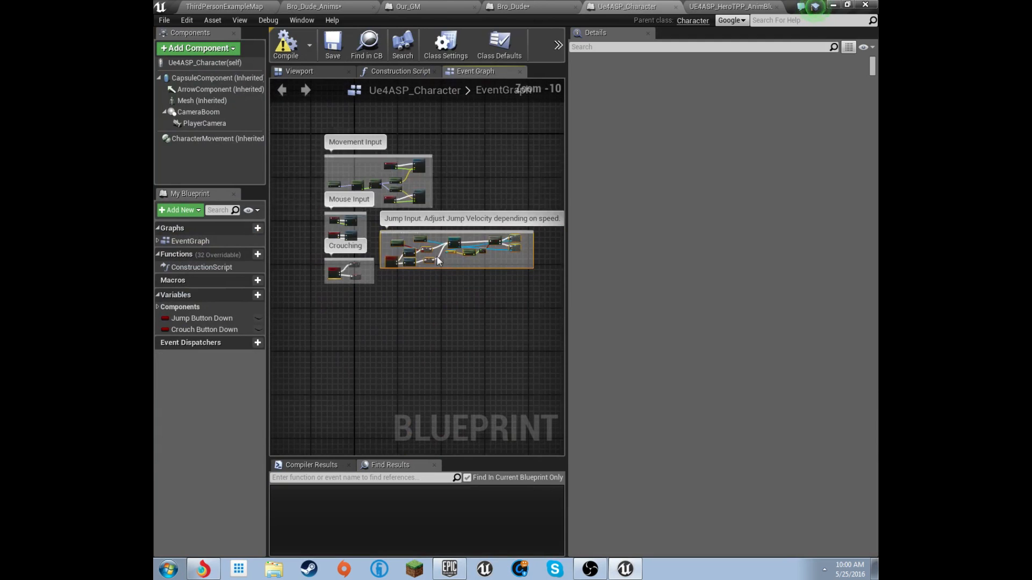
{"action": "left_click_drag", "start_coordinate": [549, 281], "coordinate": [381, 225]}
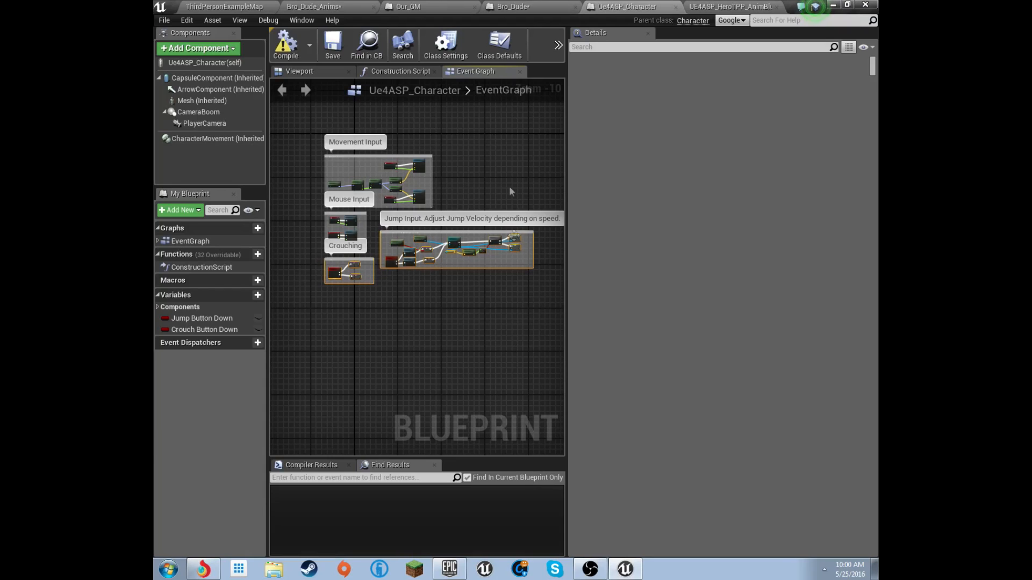
Paste the Jump Input and Crouching groups into the Bro_Dude event graph and reposition the Jump Input group beside Mouse Input
{"action": "left_click", "coordinate": [524, 12]}
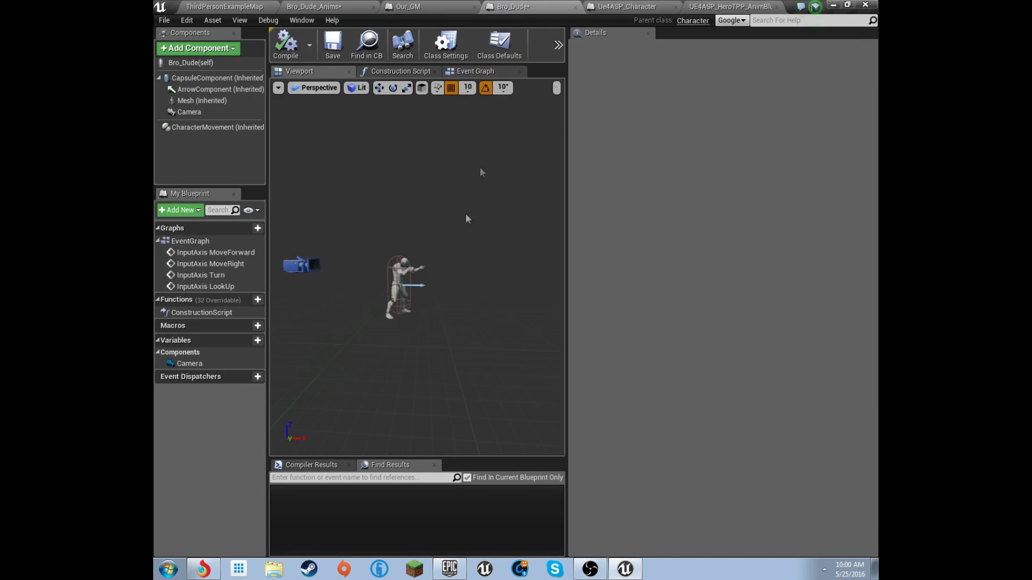
{"action": "left_click", "coordinate": [470, 72]}
{"action": "right_click_drag", "start_coordinate": [459, 307], "coordinate": [474, 244]}
{"action": "key", "text": "ctrl+v"}
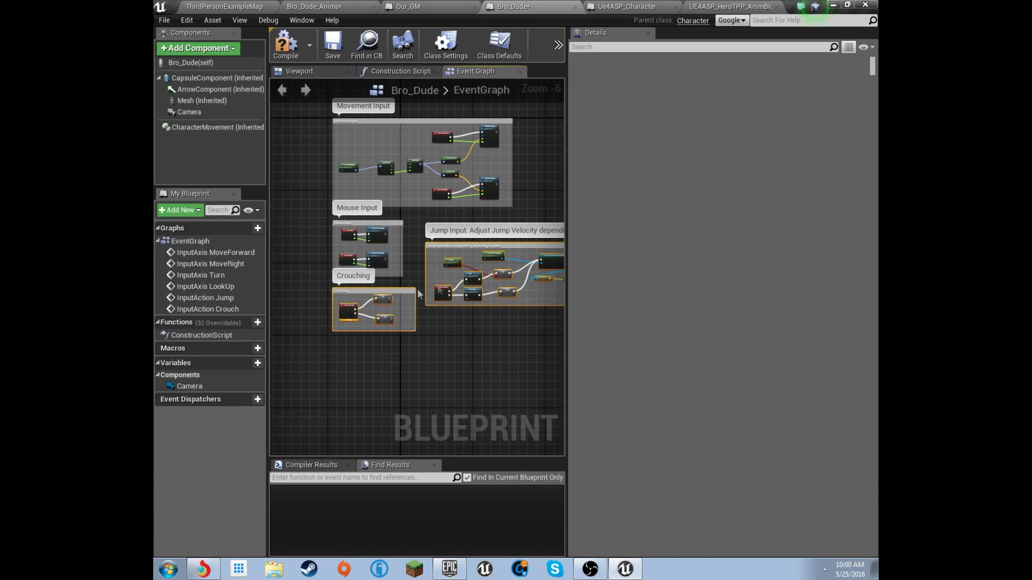
{"action": "left_click", "coordinate": [459, 243]}
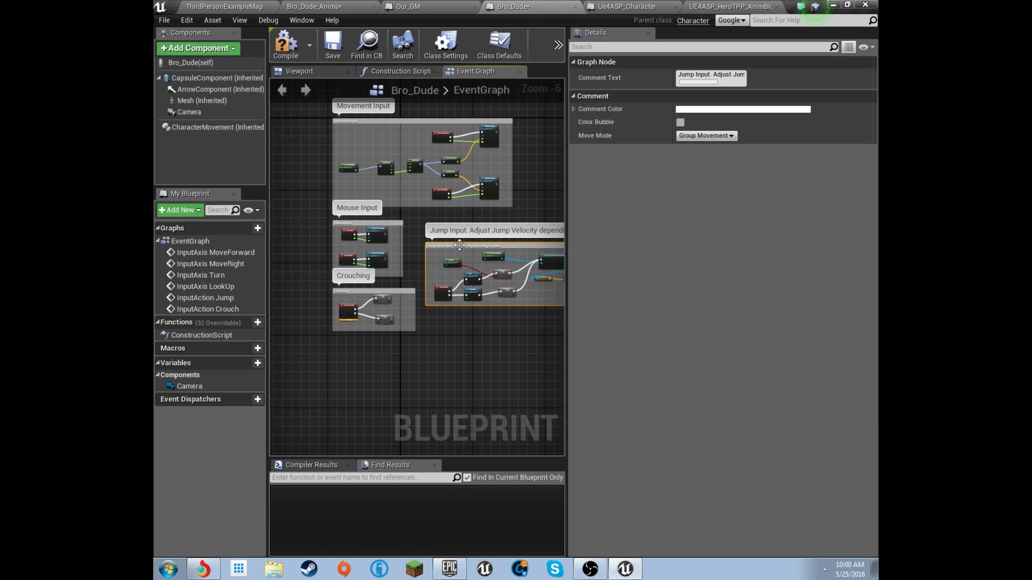
{"action": "left_click_drag", "start_coordinate": [459, 241], "coordinate": [451, 224]}
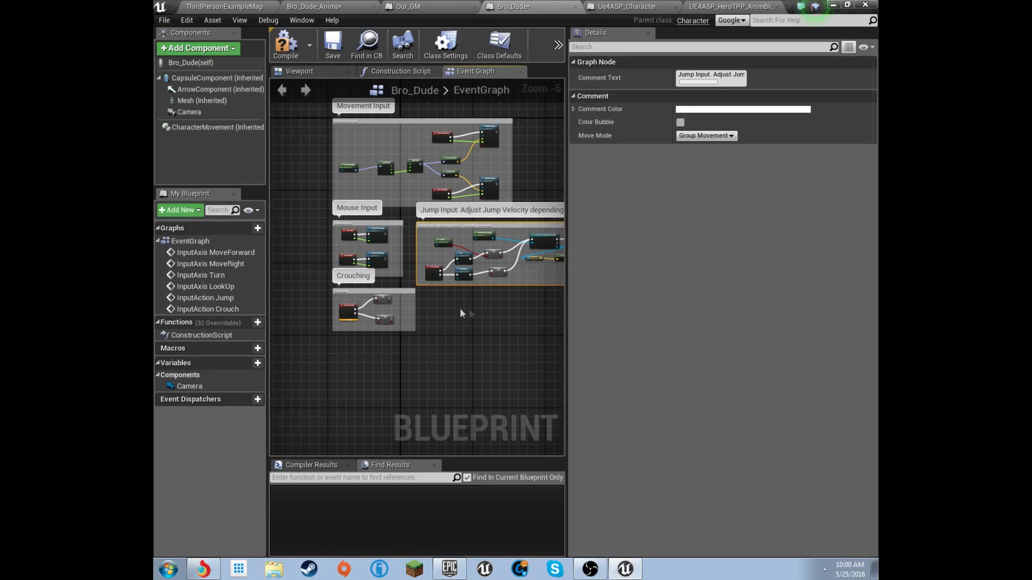
Create the missing Crouch Button Down and Jump Button Down variables from their SET nodes, and compile Bro_Dude
{"action": "scroll", "coordinate": [461, 313], "scroll_direction": "up", "scroll_amount": 2}
{"action": "right_click", "coordinate": [356, 267]}
{"action": "left_click", "coordinate": [397, 283]}
{"action": "scroll", "coordinate": [398, 305], "scroll_direction": "up", "scroll_amount": 2}
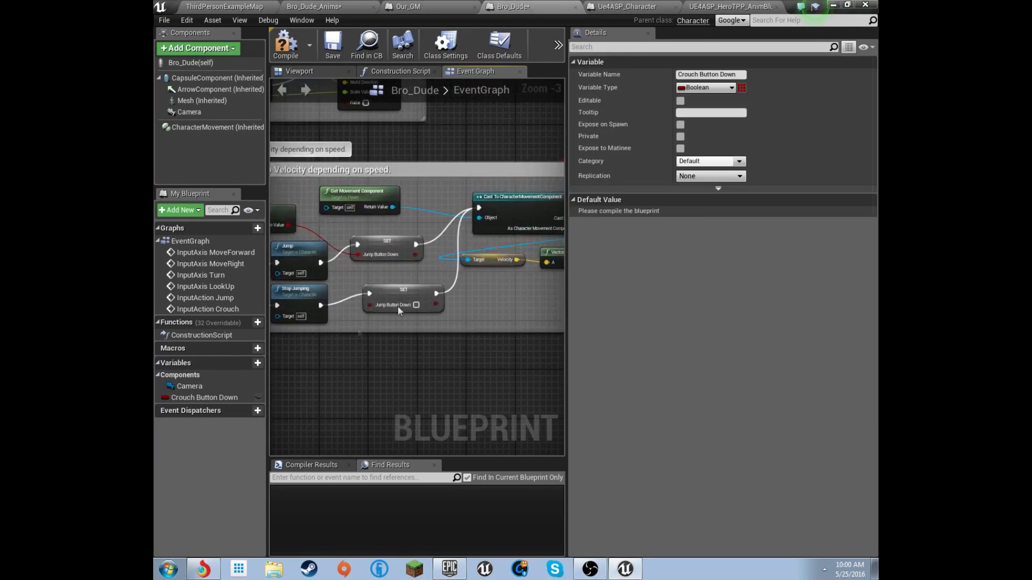
{"action": "right_click", "coordinate": [358, 254]}
{"action": "left_click", "coordinate": [435, 266]}
{"action": "scroll", "coordinate": [424, 291], "scroll_direction": "down", "scroll_amount": 4}
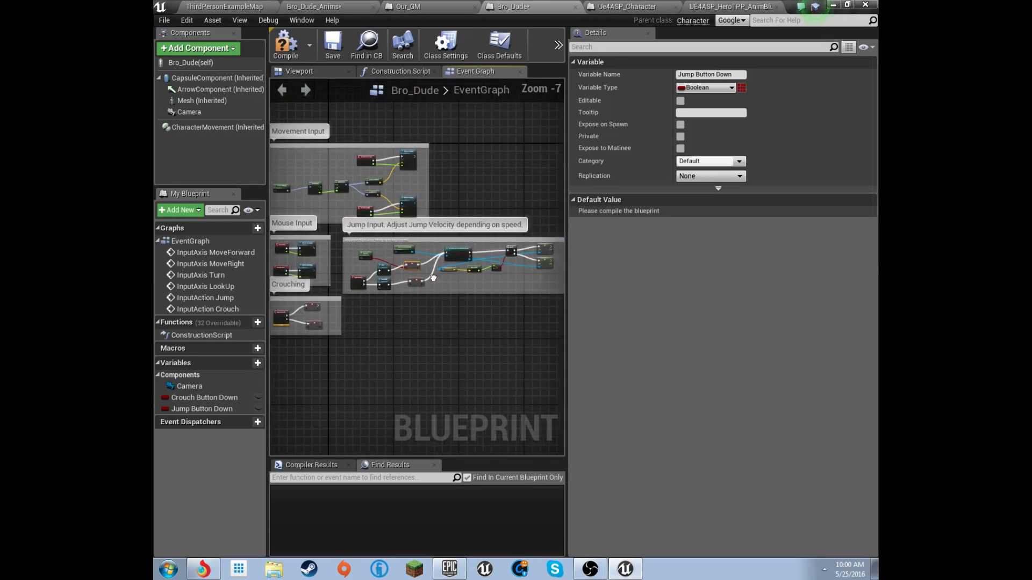
{"action": "right_click_drag", "start_coordinate": [411, 316], "coordinate": [491, 313]}
{"action": "left_click", "coordinate": [286, 43]}
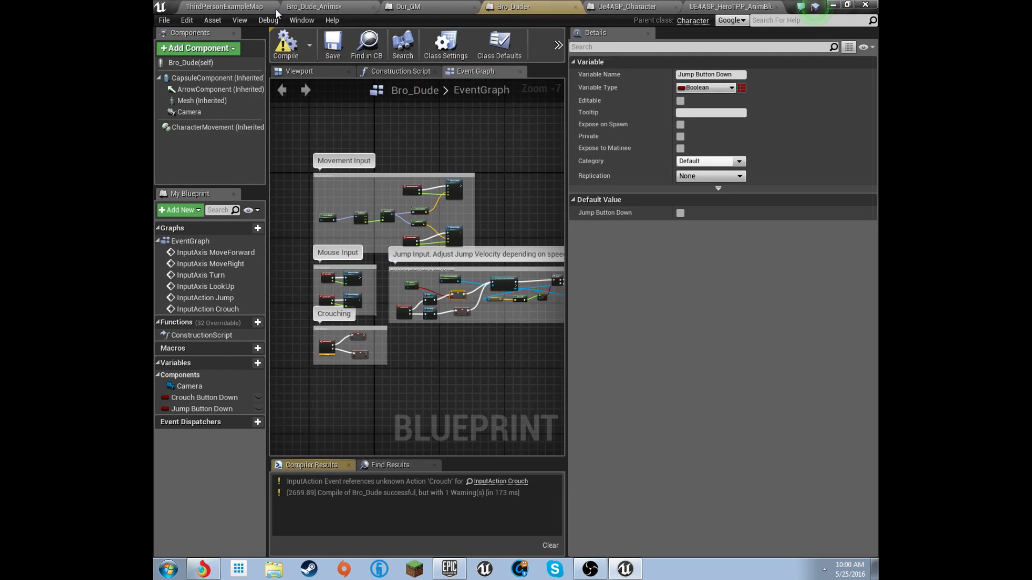
Try to connect the As Bro Dude output of Cast To Bro_Dude to the Jump Button Down node's Target in Bro_Dude_Anims
{"action": "left_click", "coordinate": [718, 6]}
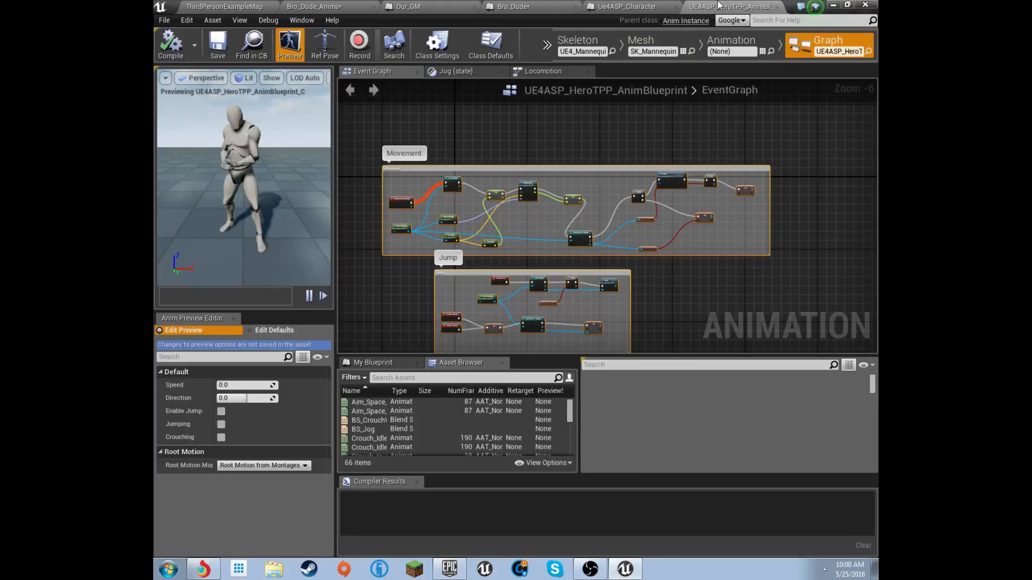
{"action": "left_click", "coordinate": [671, 6]}
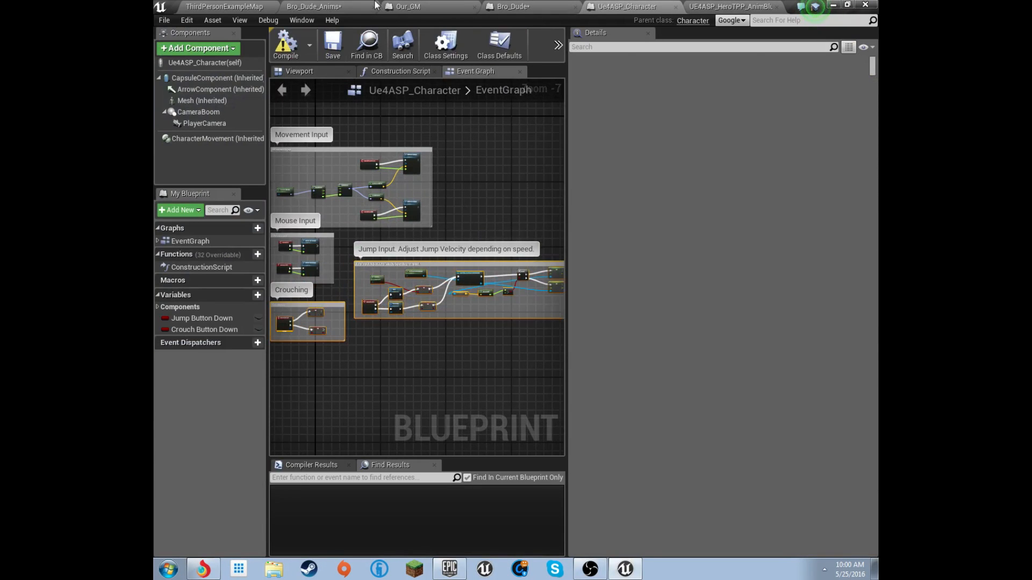
{"action": "left_click", "coordinate": [376, 6]}
{"action": "right_click_drag", "start_coordinate": [693, 161], "coordinate": [513, 260]}
{"action": "left_click_drag", "start_coordinate": [513, 259], "coordinate": [649, 197]}
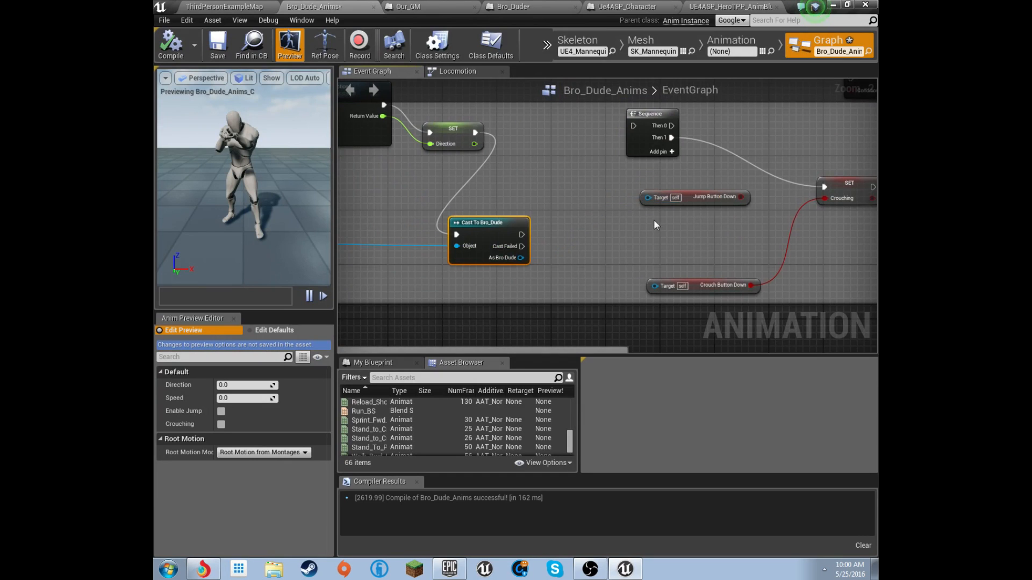
{"action": "right_click_drag", "start_coordinate": [655, 225], "coordinate": [580, 221]}
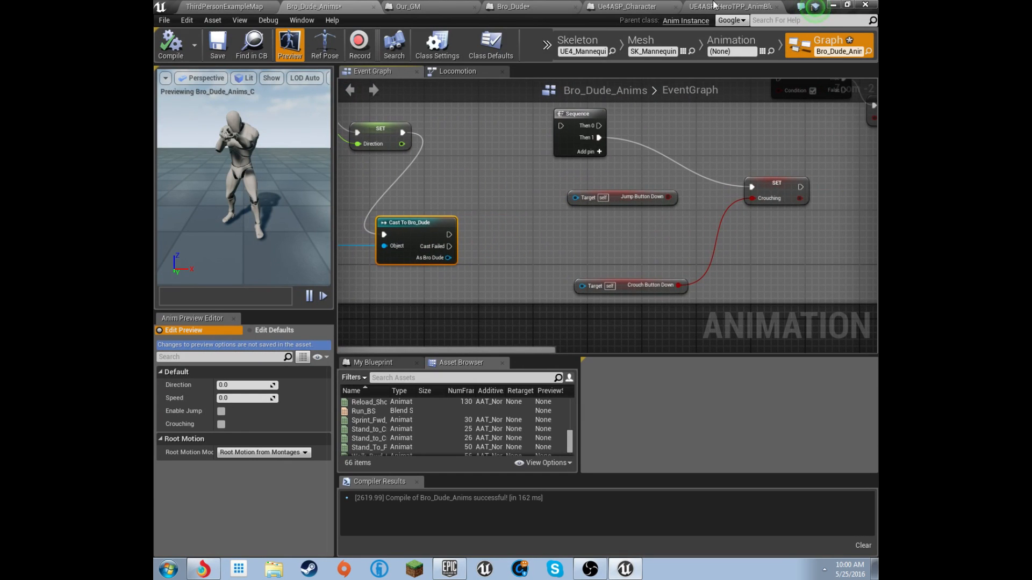
Examine the Jump Button Down and Crouch Button Down nodes in the Bro_Dude event graph against those in Bro_Dude_Anims
{"action": "left_click", "coordinate": [714, 5]}
{"action": "left_click", "coordinate": [524, 6]}
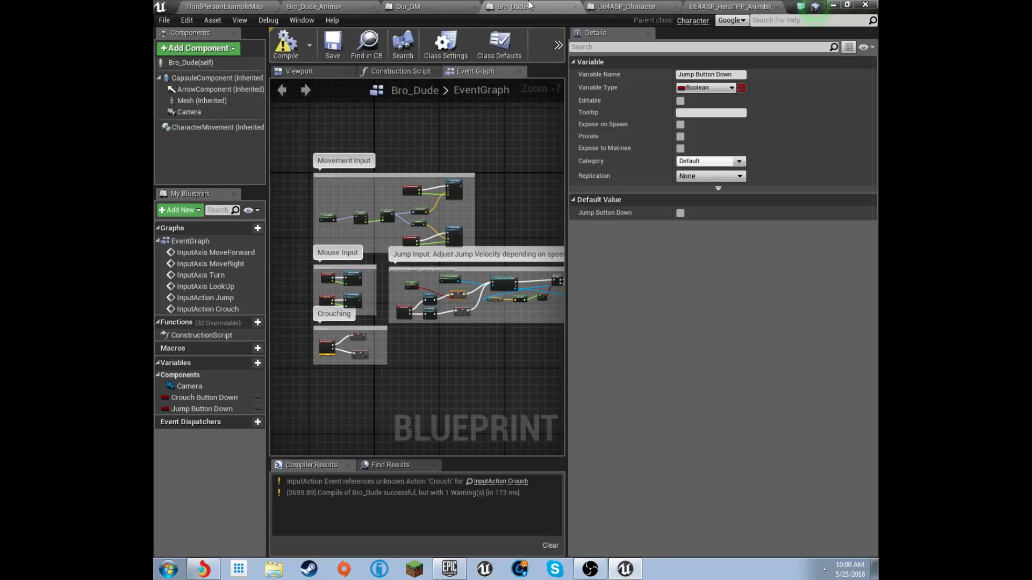
{"action": "scroll", "coordinate": [410, 340], "scroll_direction": "up", "scroll_amount": 5}
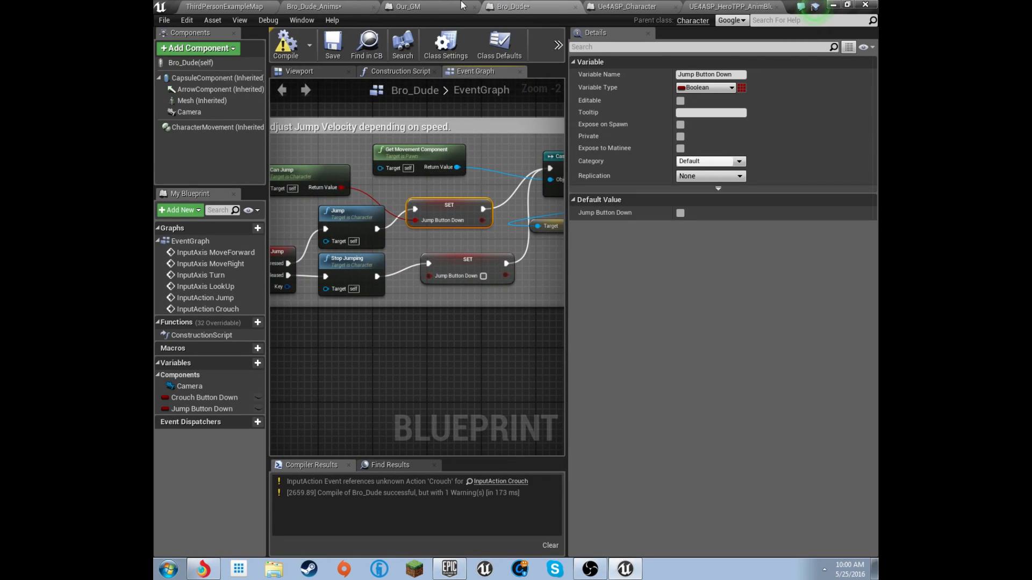
{"action": "left_click", "coordinate": [408, 6]}
{"action": "left_click", "coordinate": [350, 6]}
{"action": "left_click", "coordinate": [524, 6]}
{"action": "left_click", "coordinate": [501, 481]}
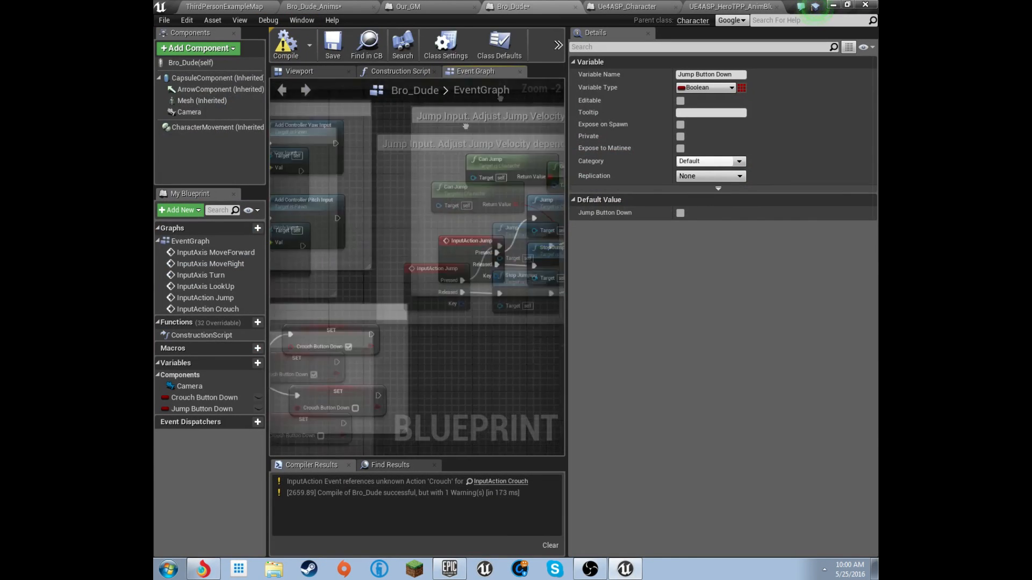
{"action": "left_click", "coordinate": [323, 6]}
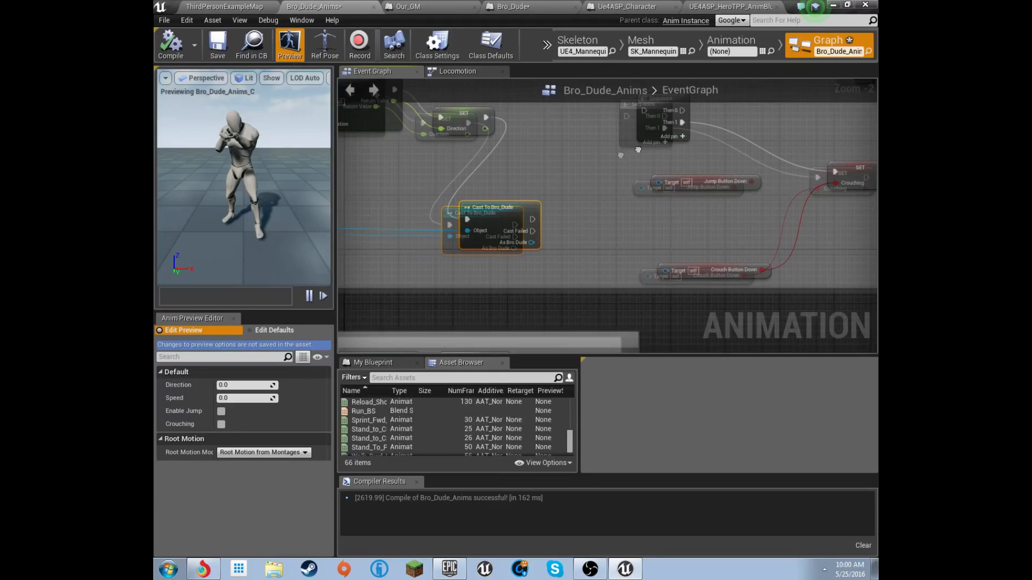
{"action": "right_click_drag", "start_coordinate": [637, 149], "coordinate": [636, 143]}
Play-test ThirdPersonExampleMap and move the character forward
{"action": "left_click", "coordinate": [220, 7]}
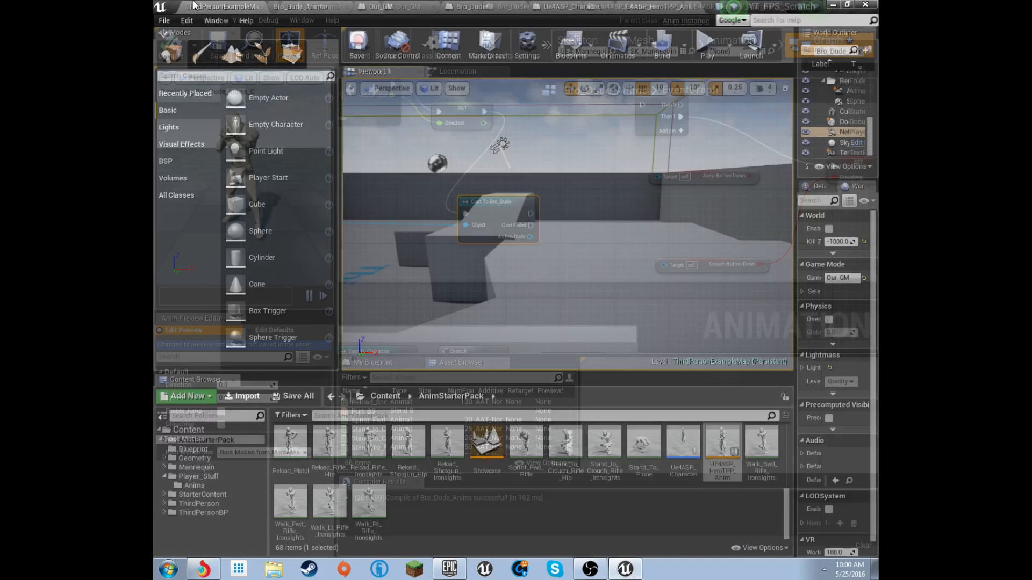
{"action": "left_click", "coordinate": [706, 45]}
{"action": "key", "text": "w"}
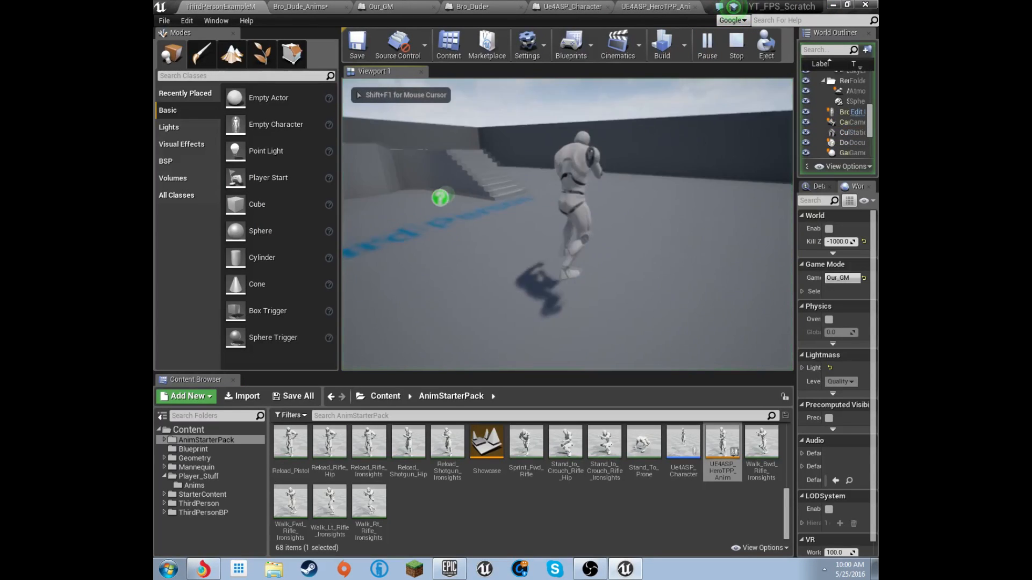